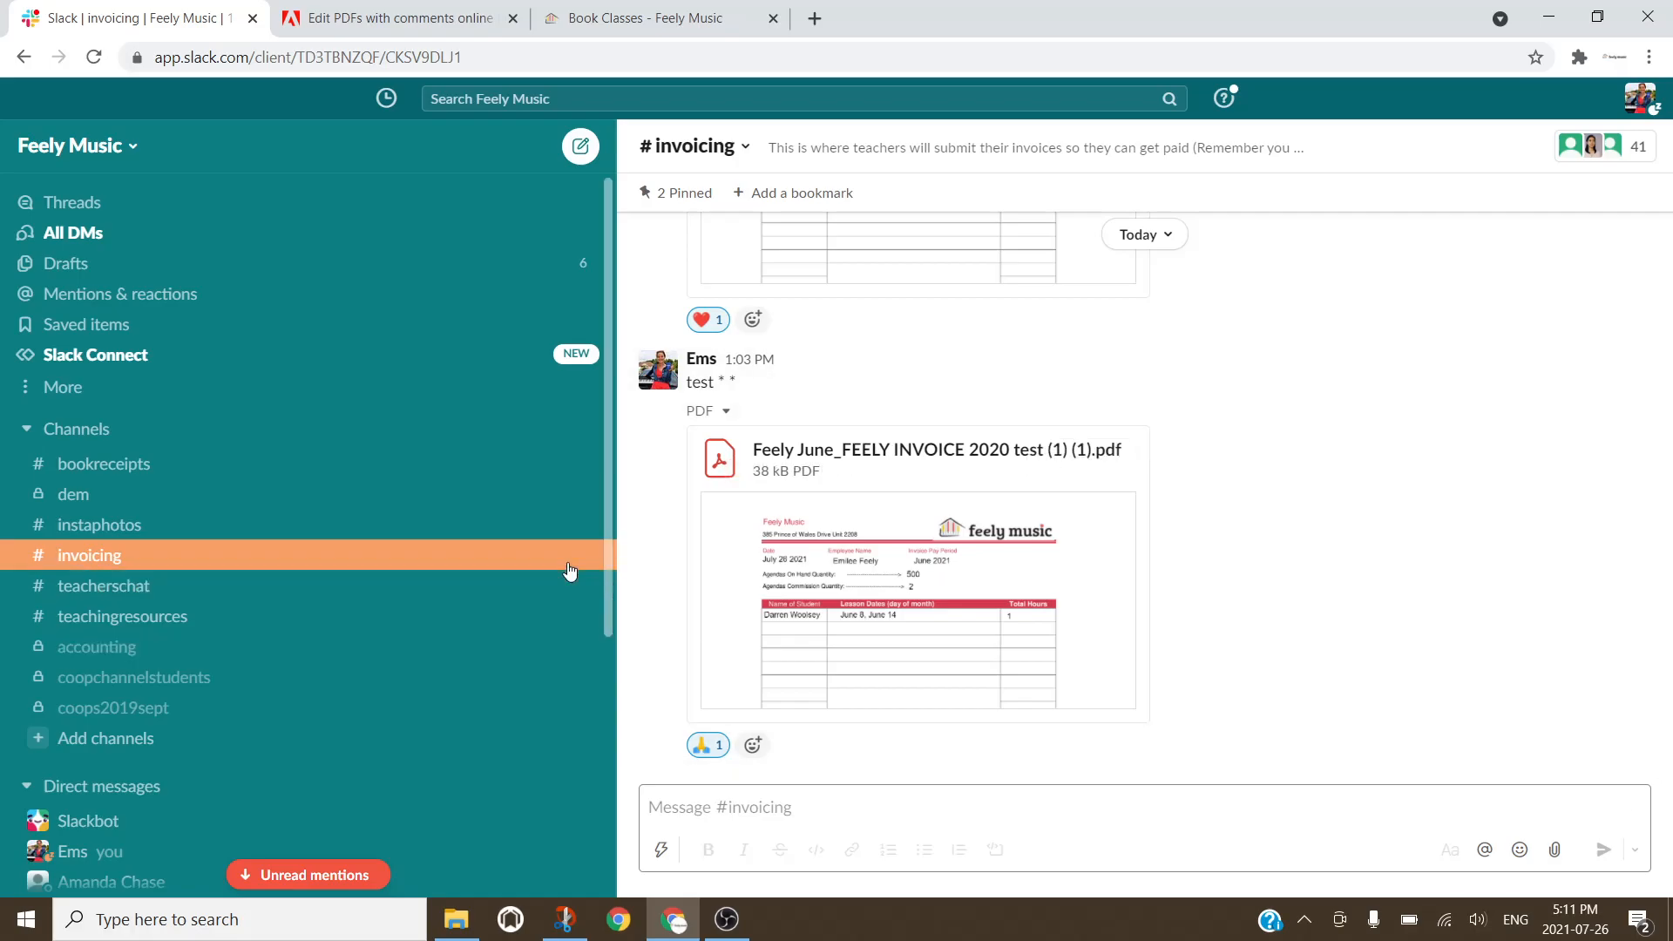
Step: Download the pinned YOURNAME_FEELY INVOICE 2020 PDF from #invoicing's pinned messages
left_click(742, 139)
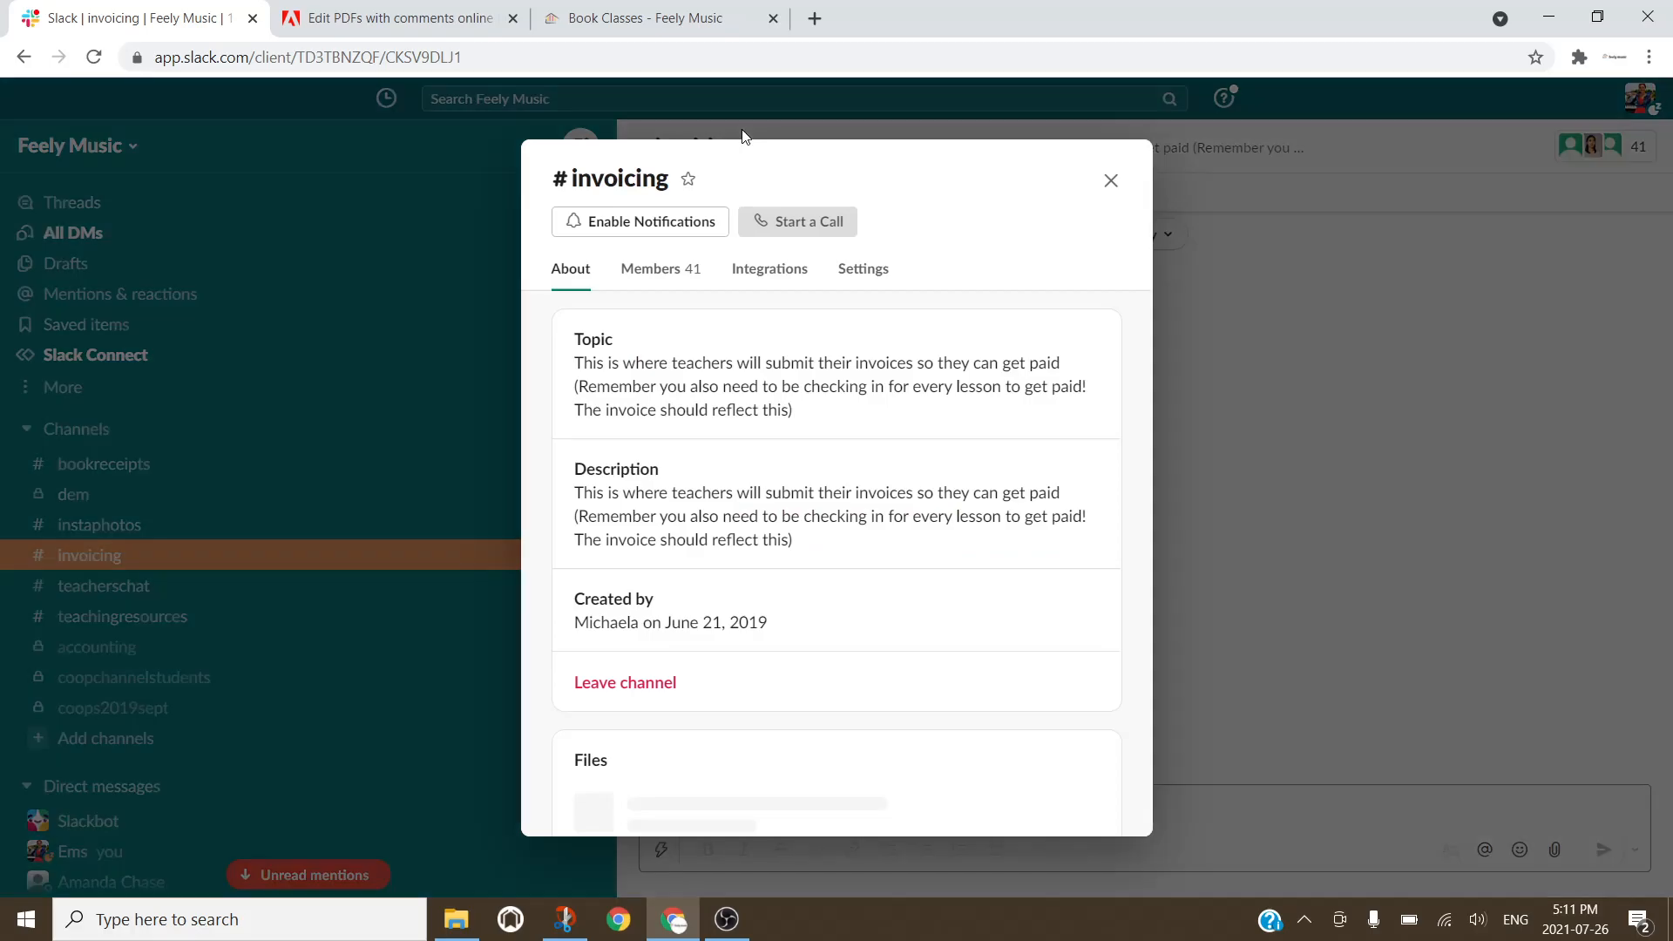
left_click(1108, 179)
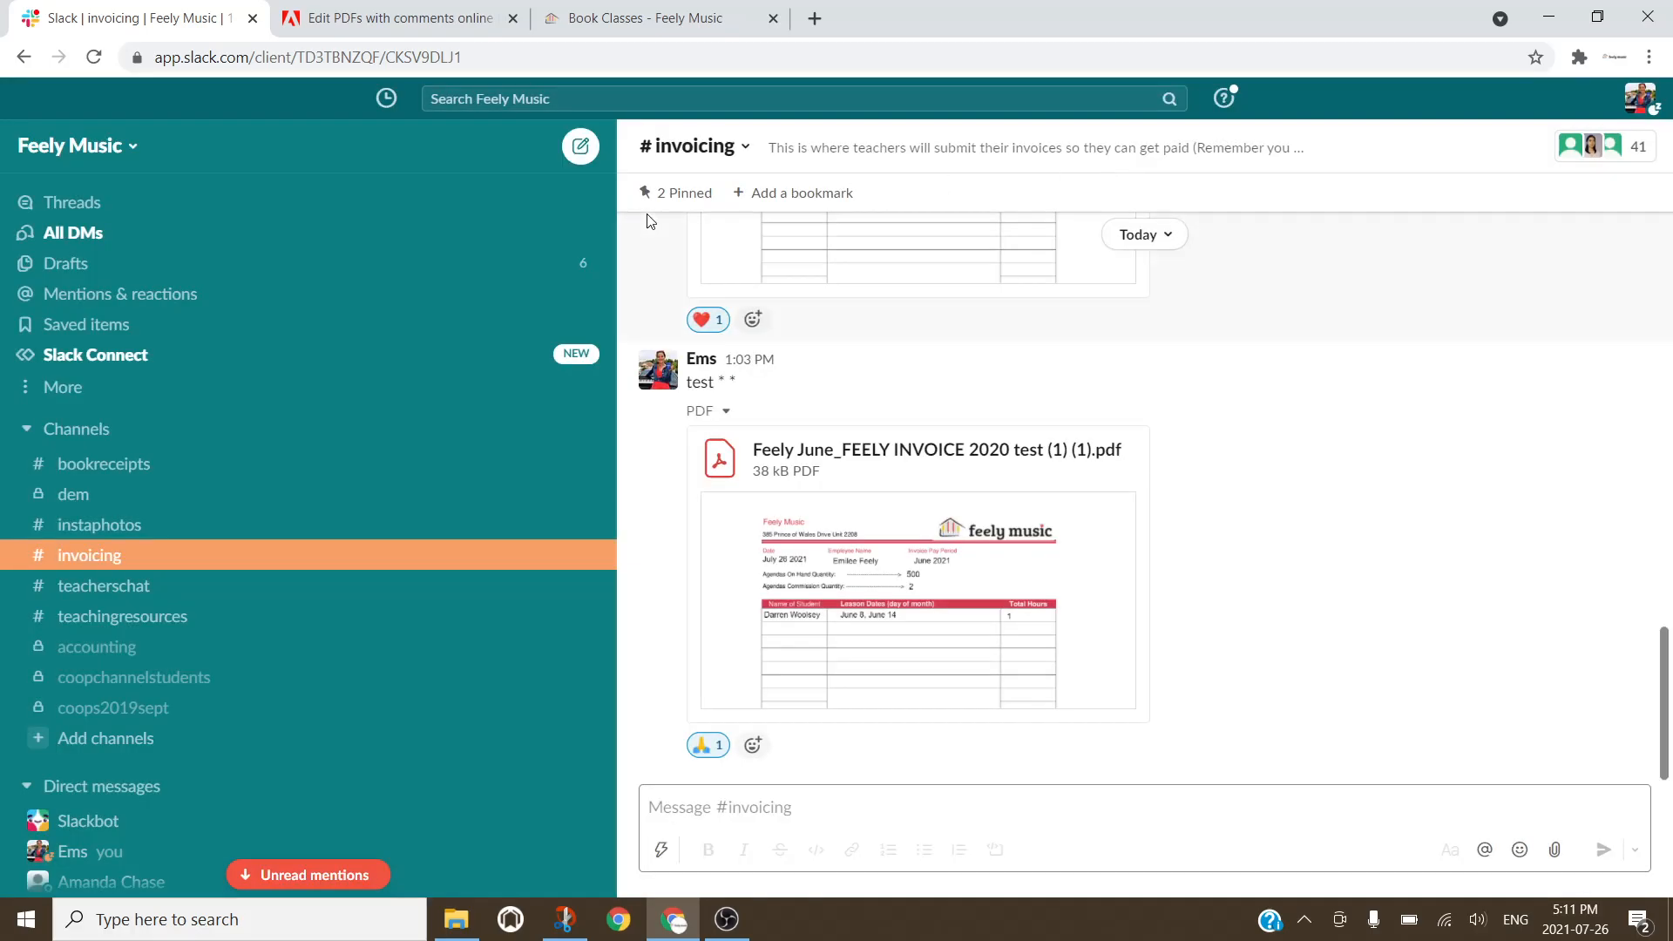
left_click(677, 196)
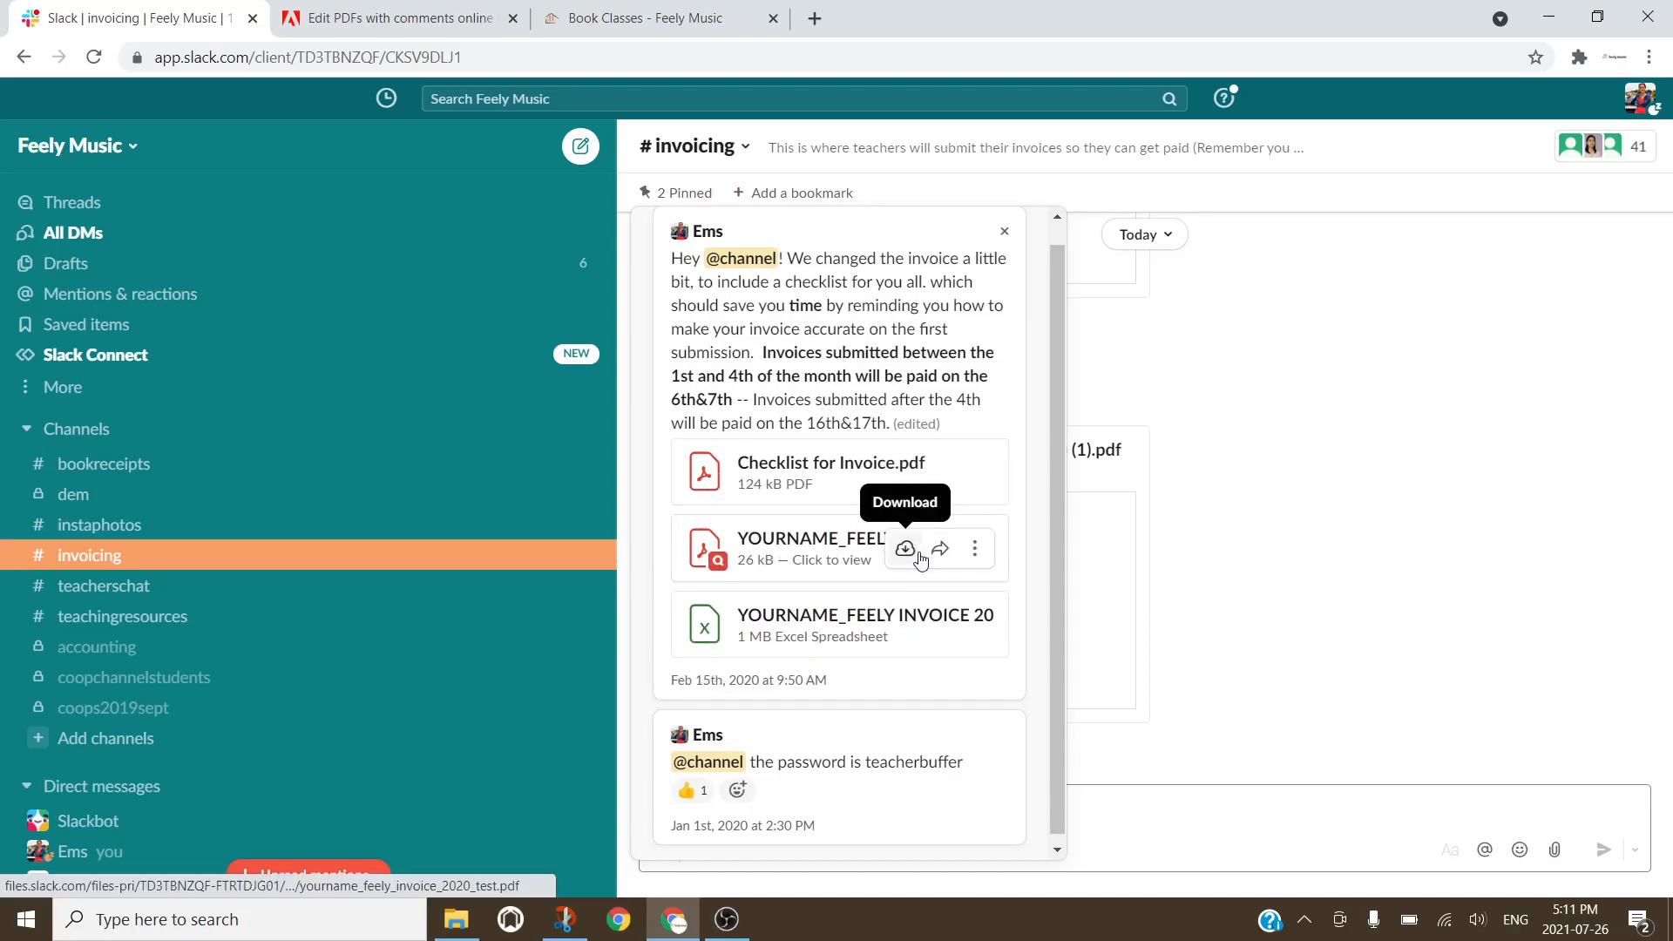
left_click(919, 555)
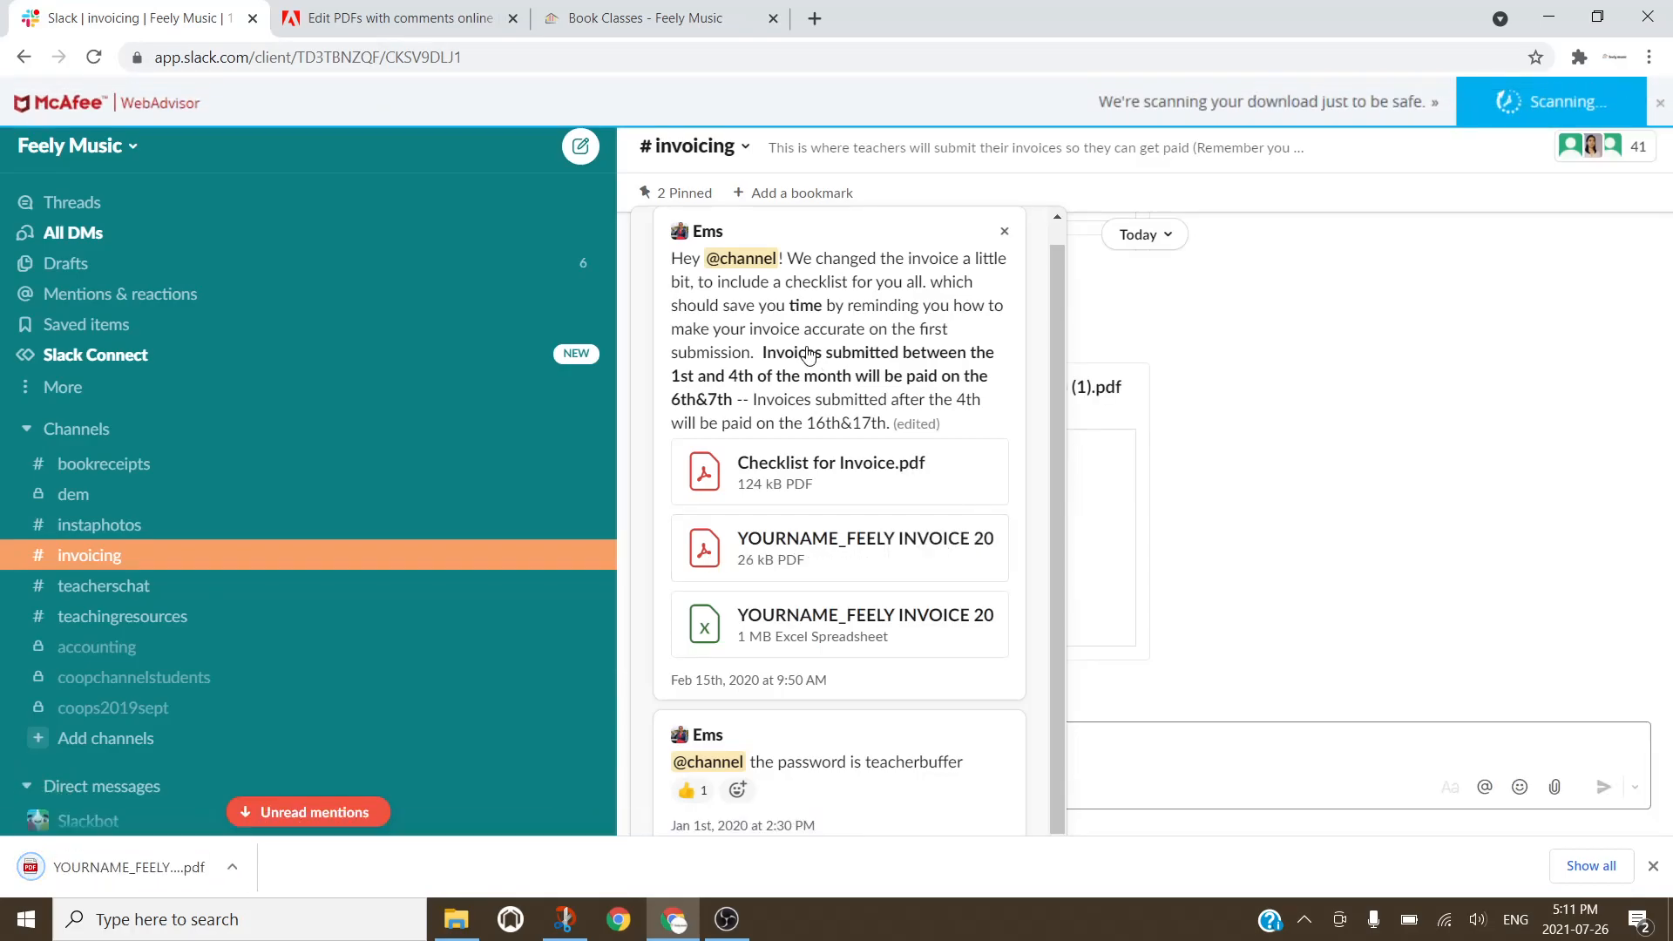
Step: Upload the downloaded invoice PDF into Adobe Acrobat online's file picker
left_click(488, 11)
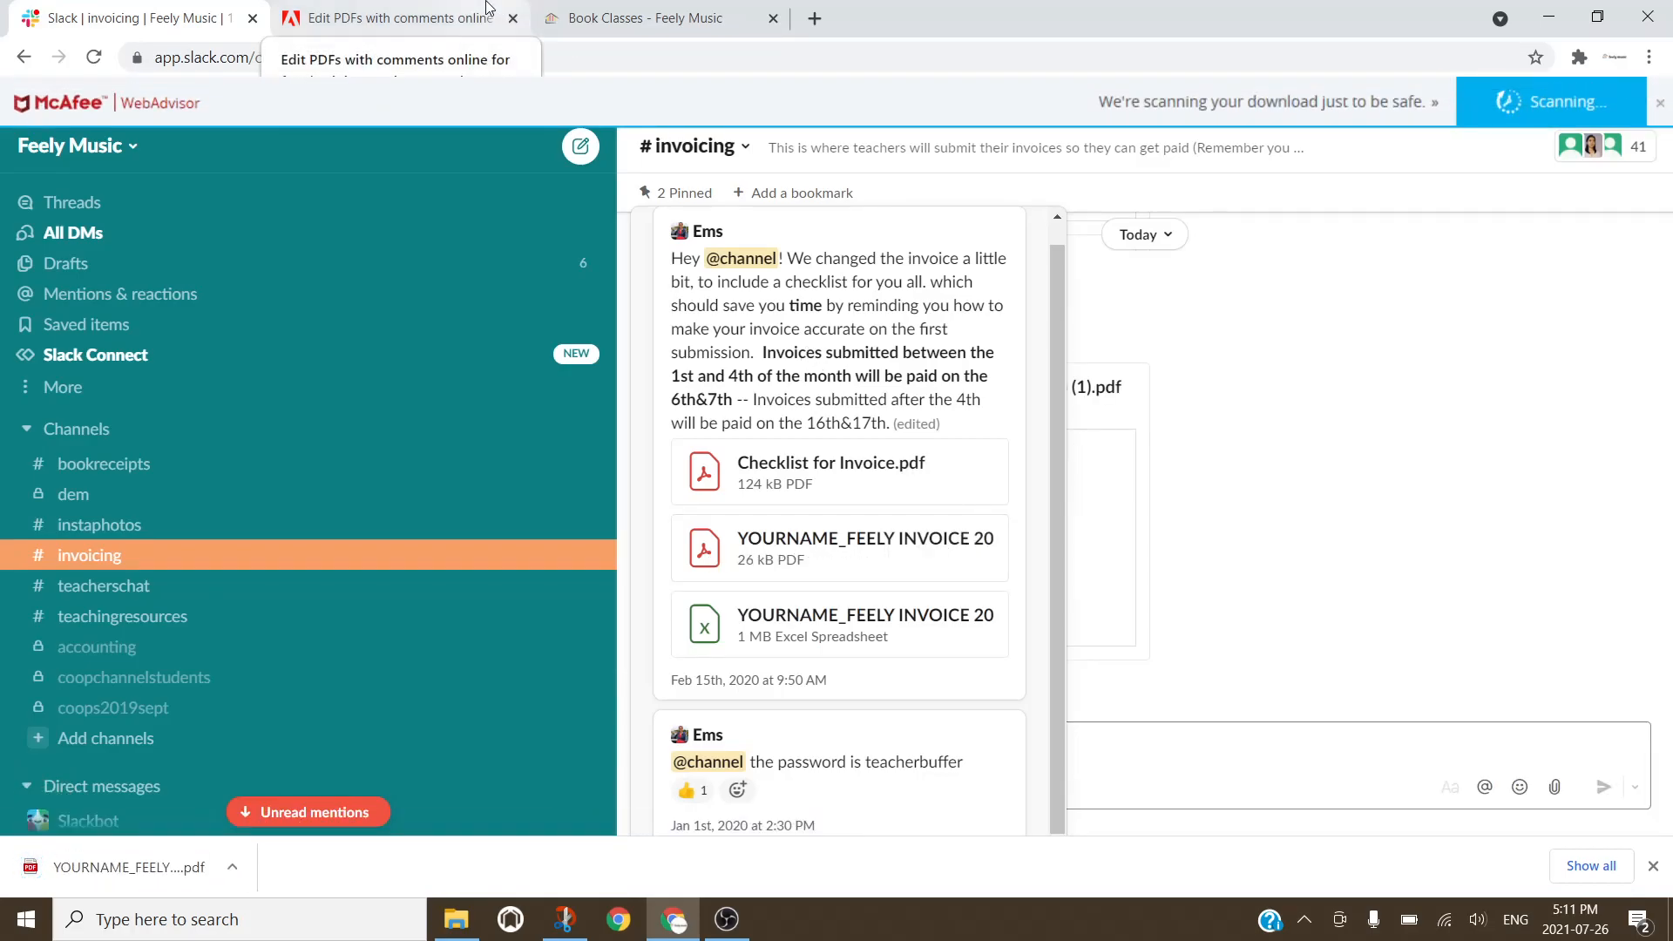
scroll(514, 235, "up", 2)
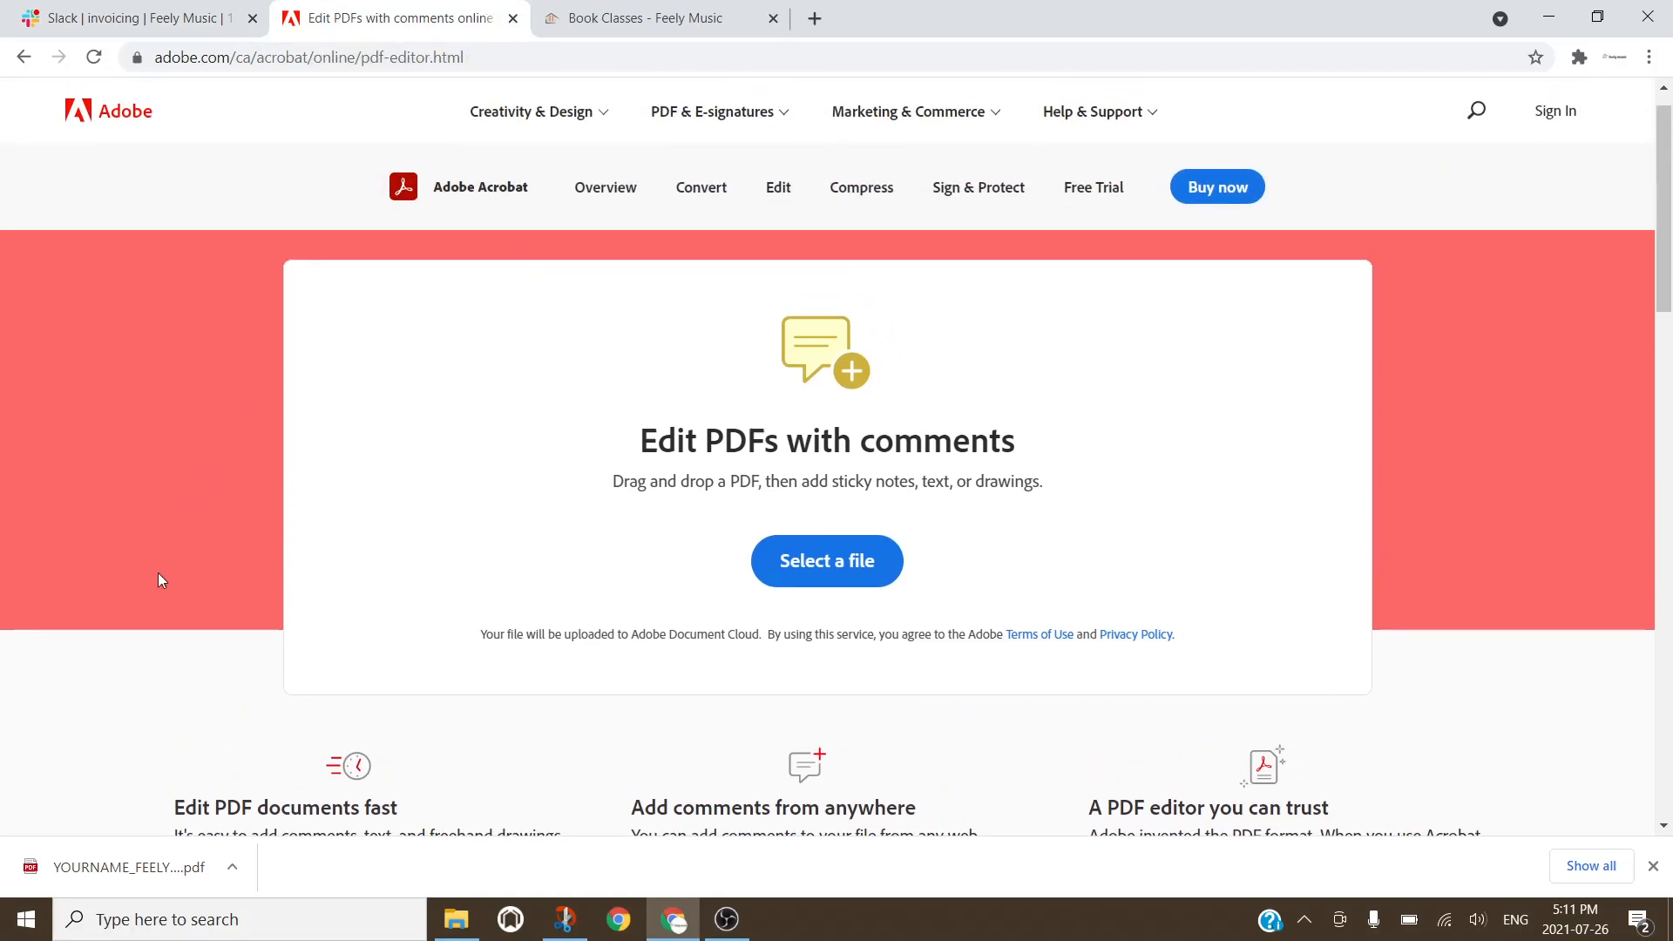
left_click(71, 864)
left_click_drag(72, 864, 821, 562)
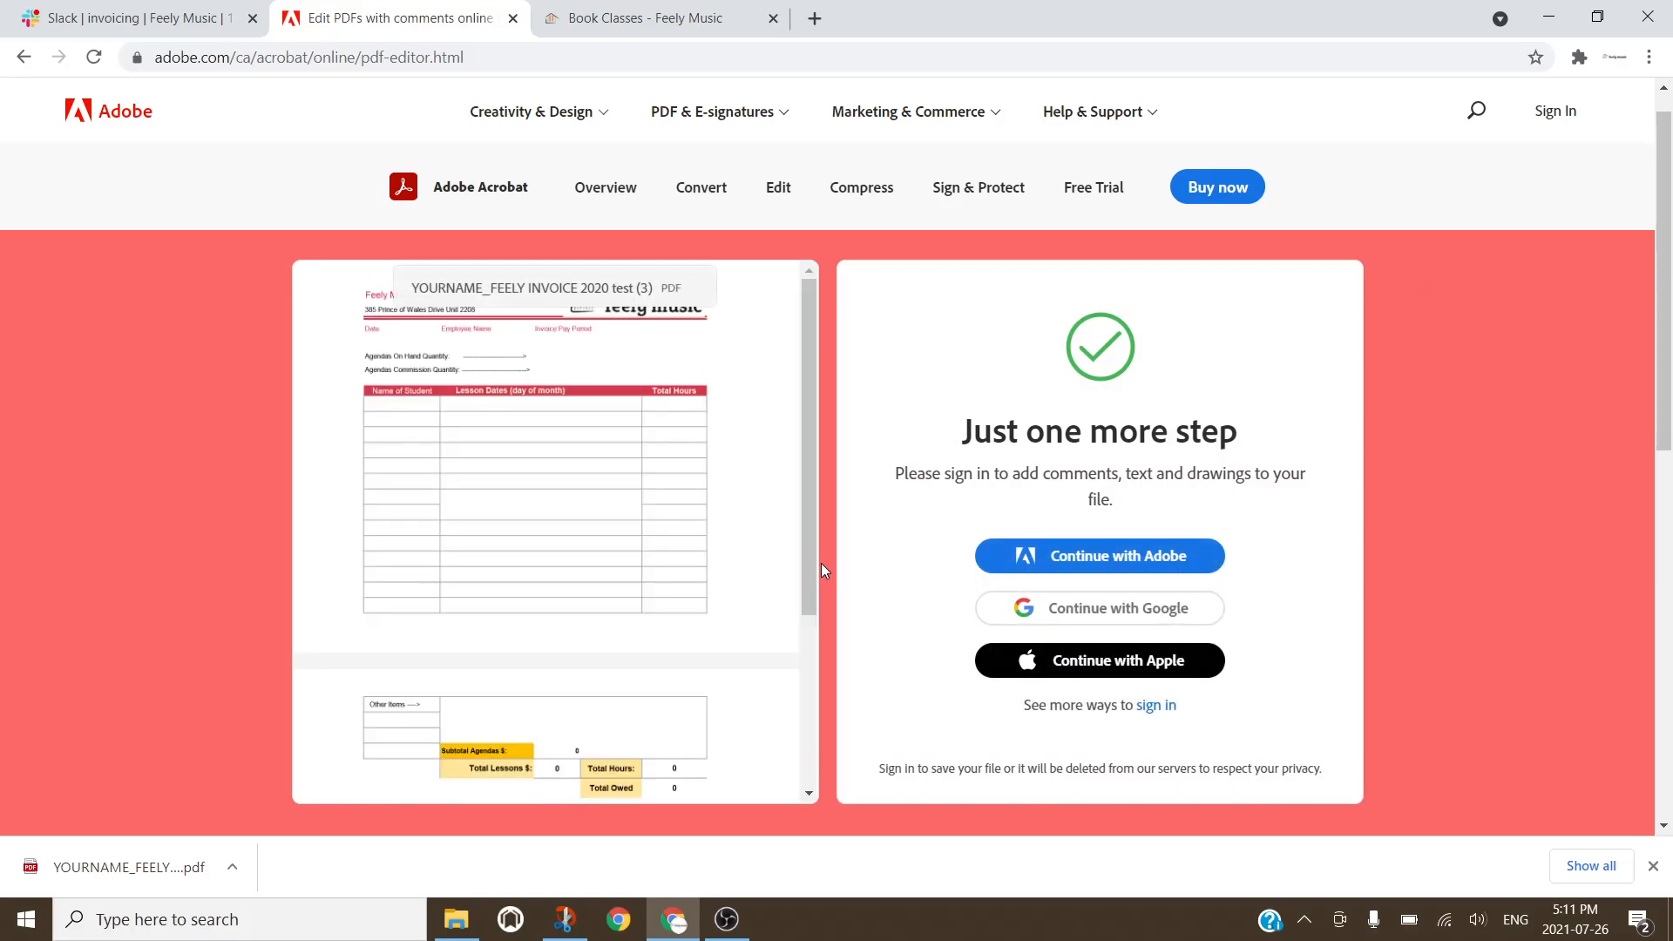
Step: Sign in to Adobe with a Google account to open the PDF for commenting
left_click(1094, 627)
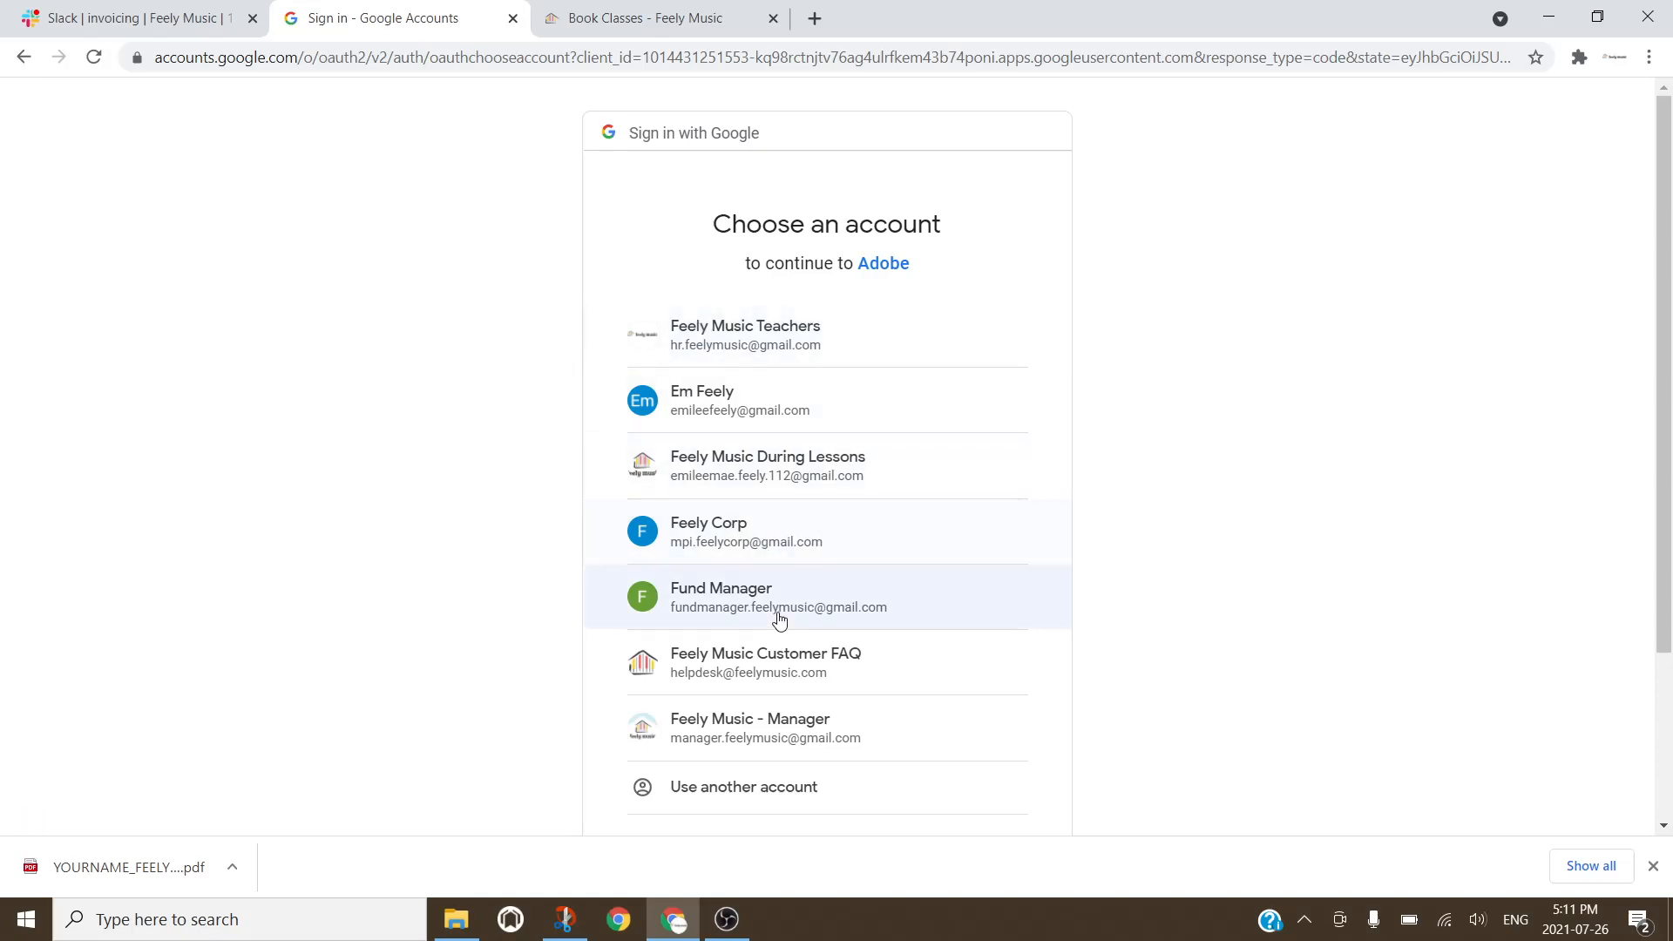
left_click(766, 680)
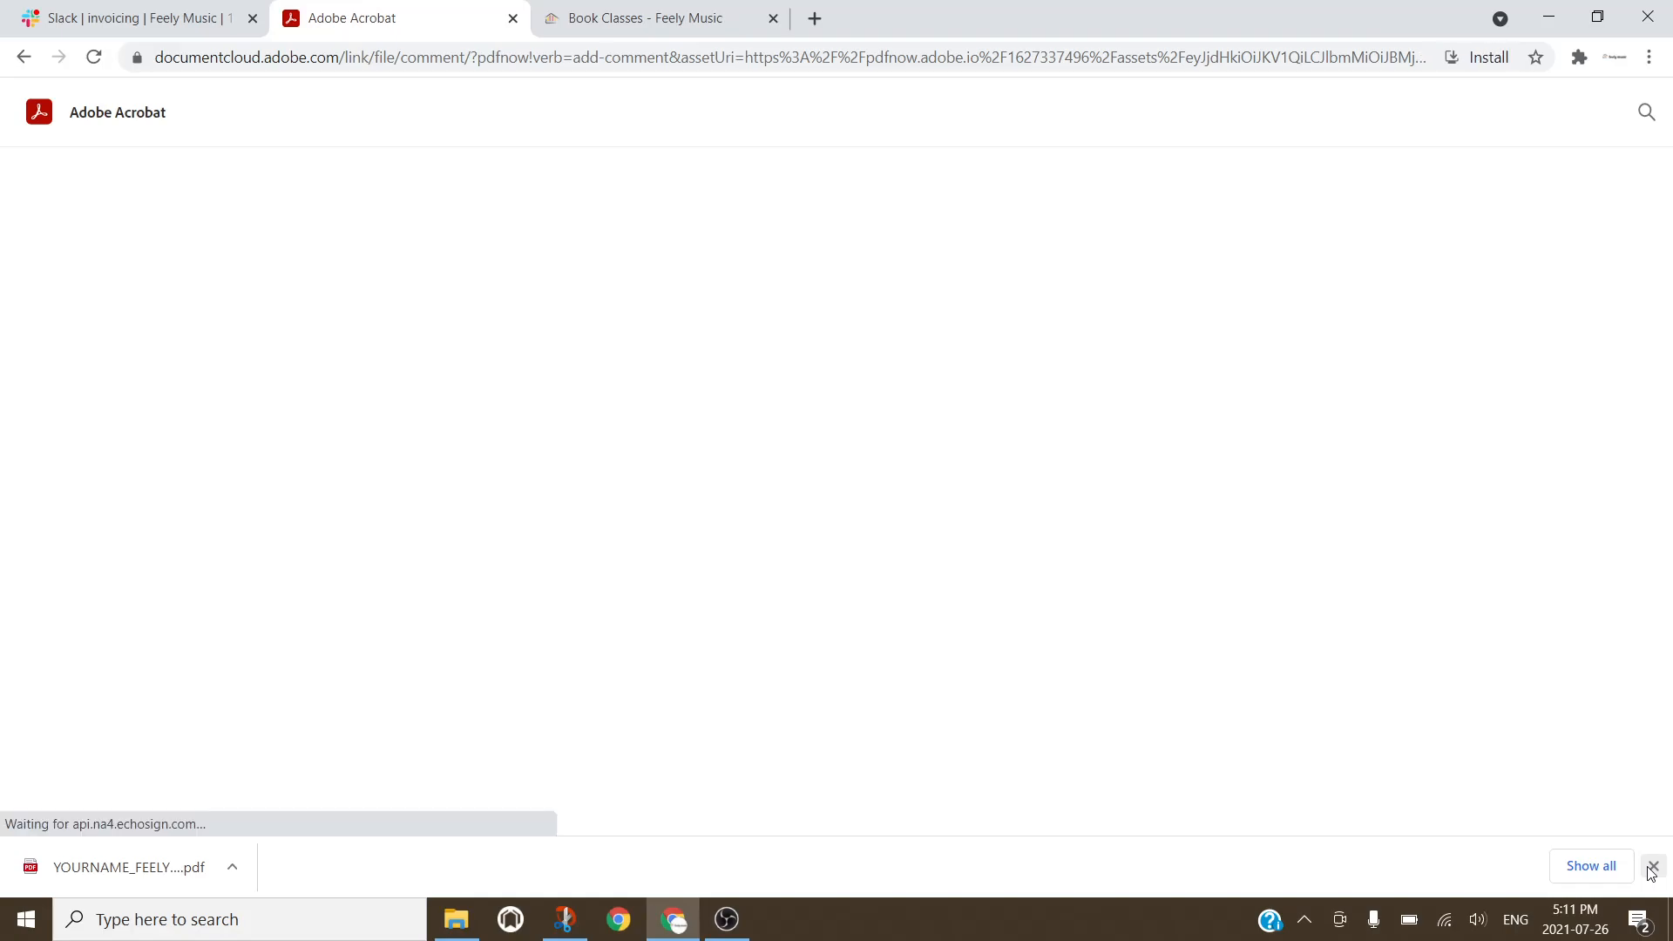
left_click(1651, 868)
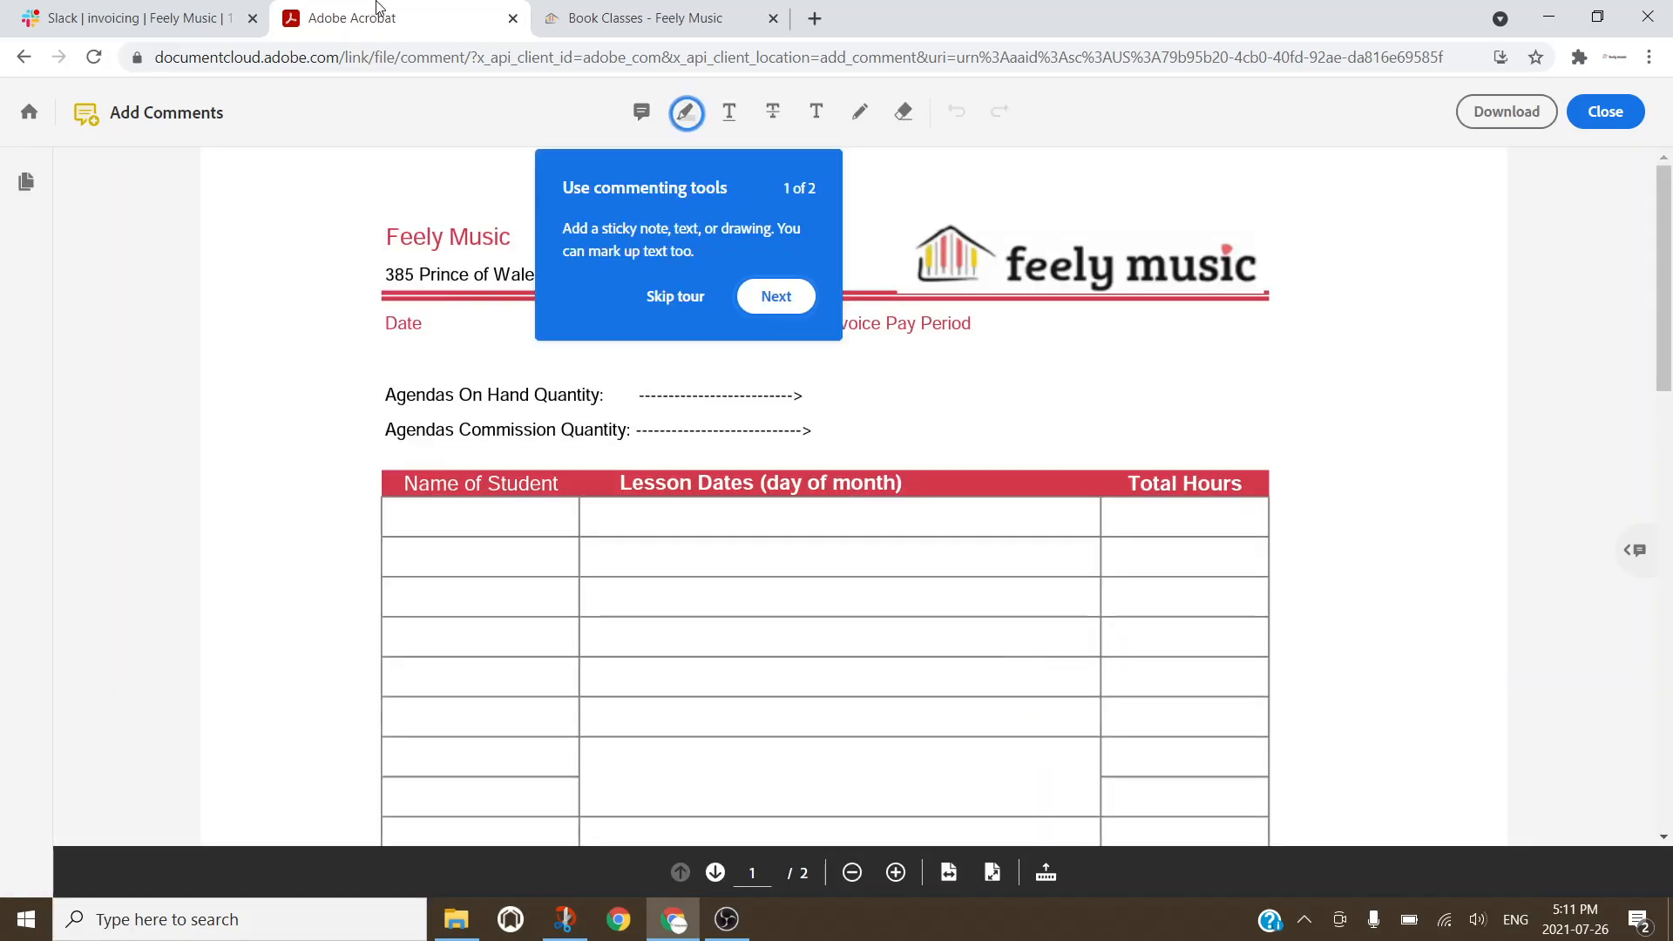
Step: Skip the commenting tour and scroll through both pages of the blank invoice and back
left_click(675, 296)
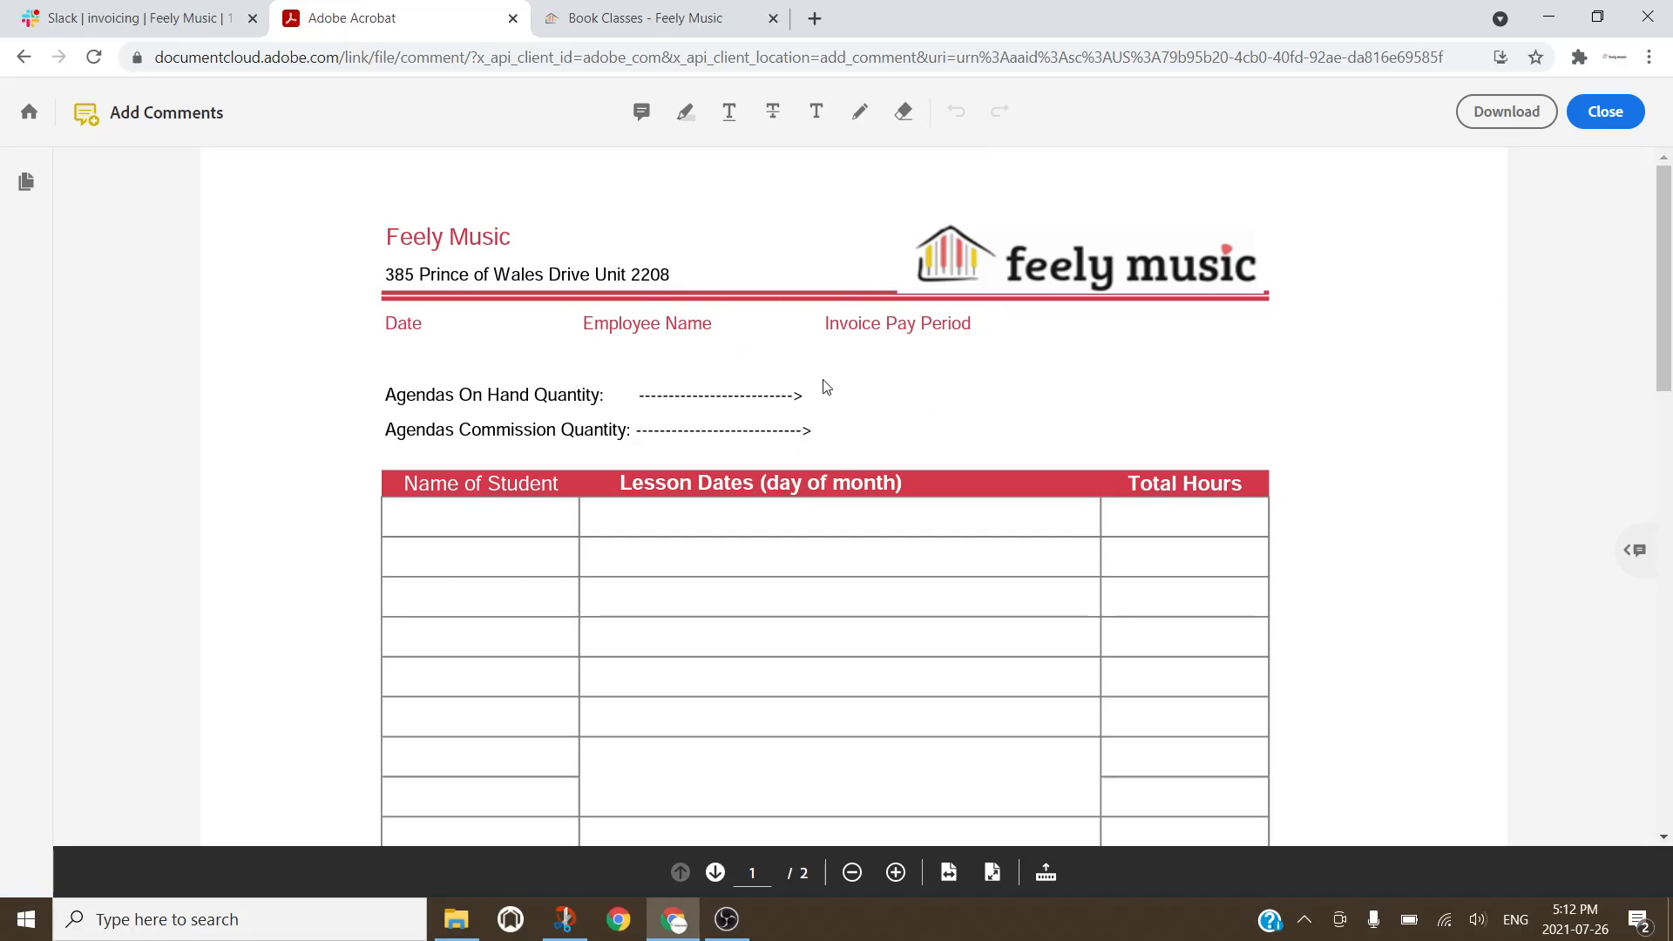
scroll(823, 388, "down", 3)
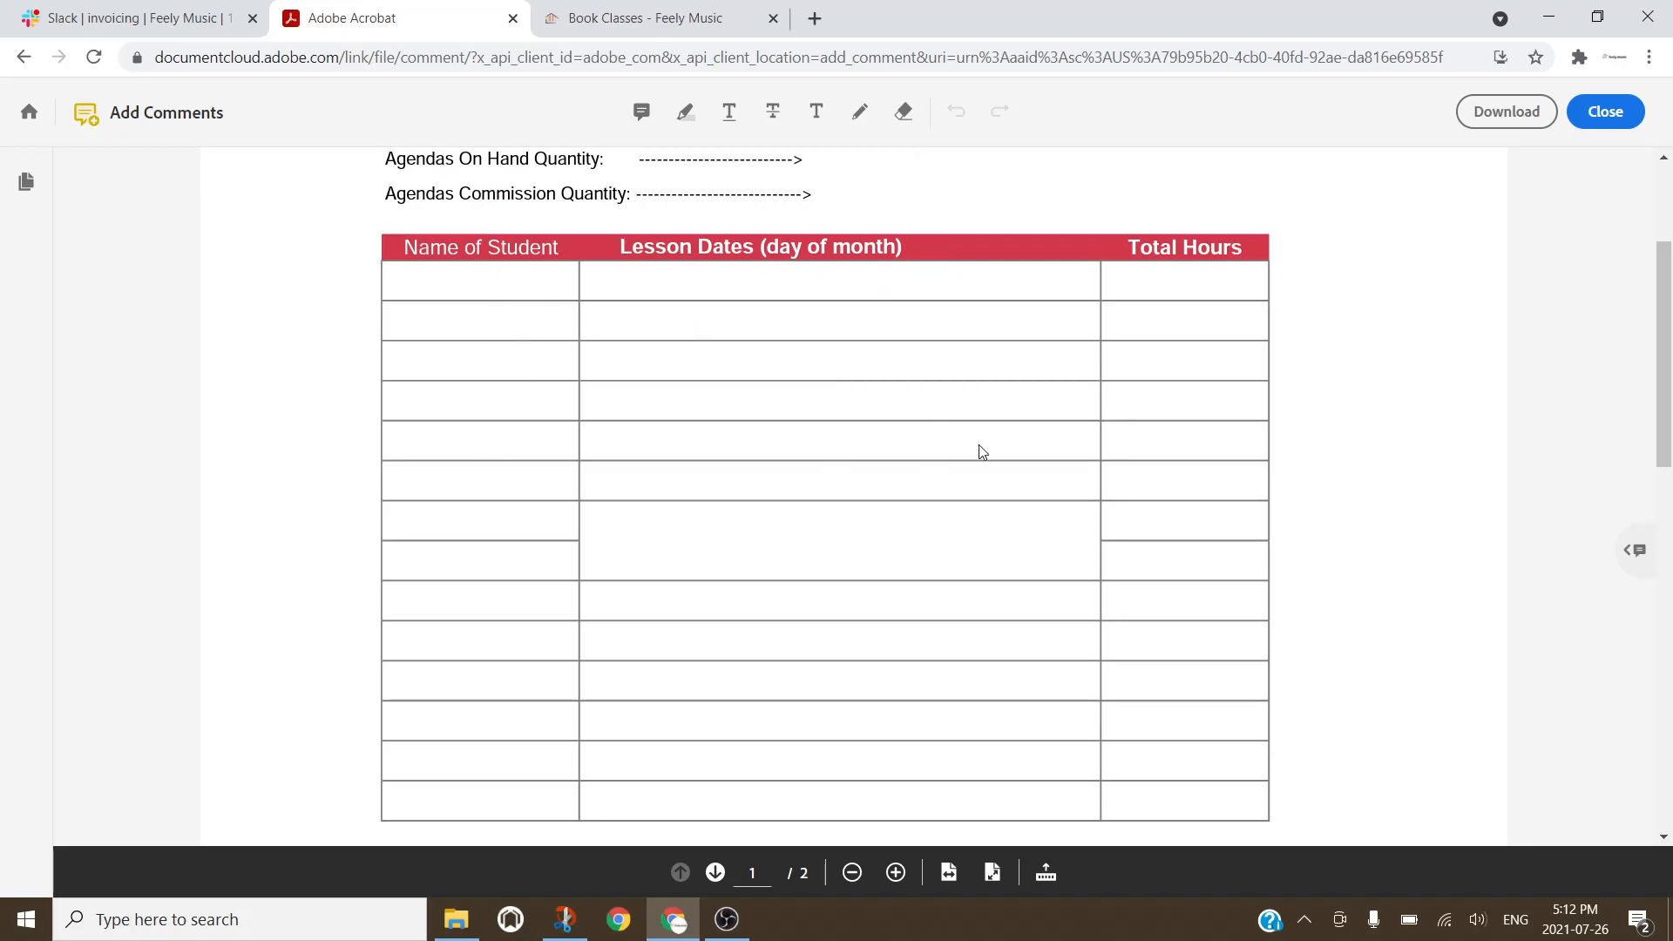
scroll(1246, 493, "down", 10)
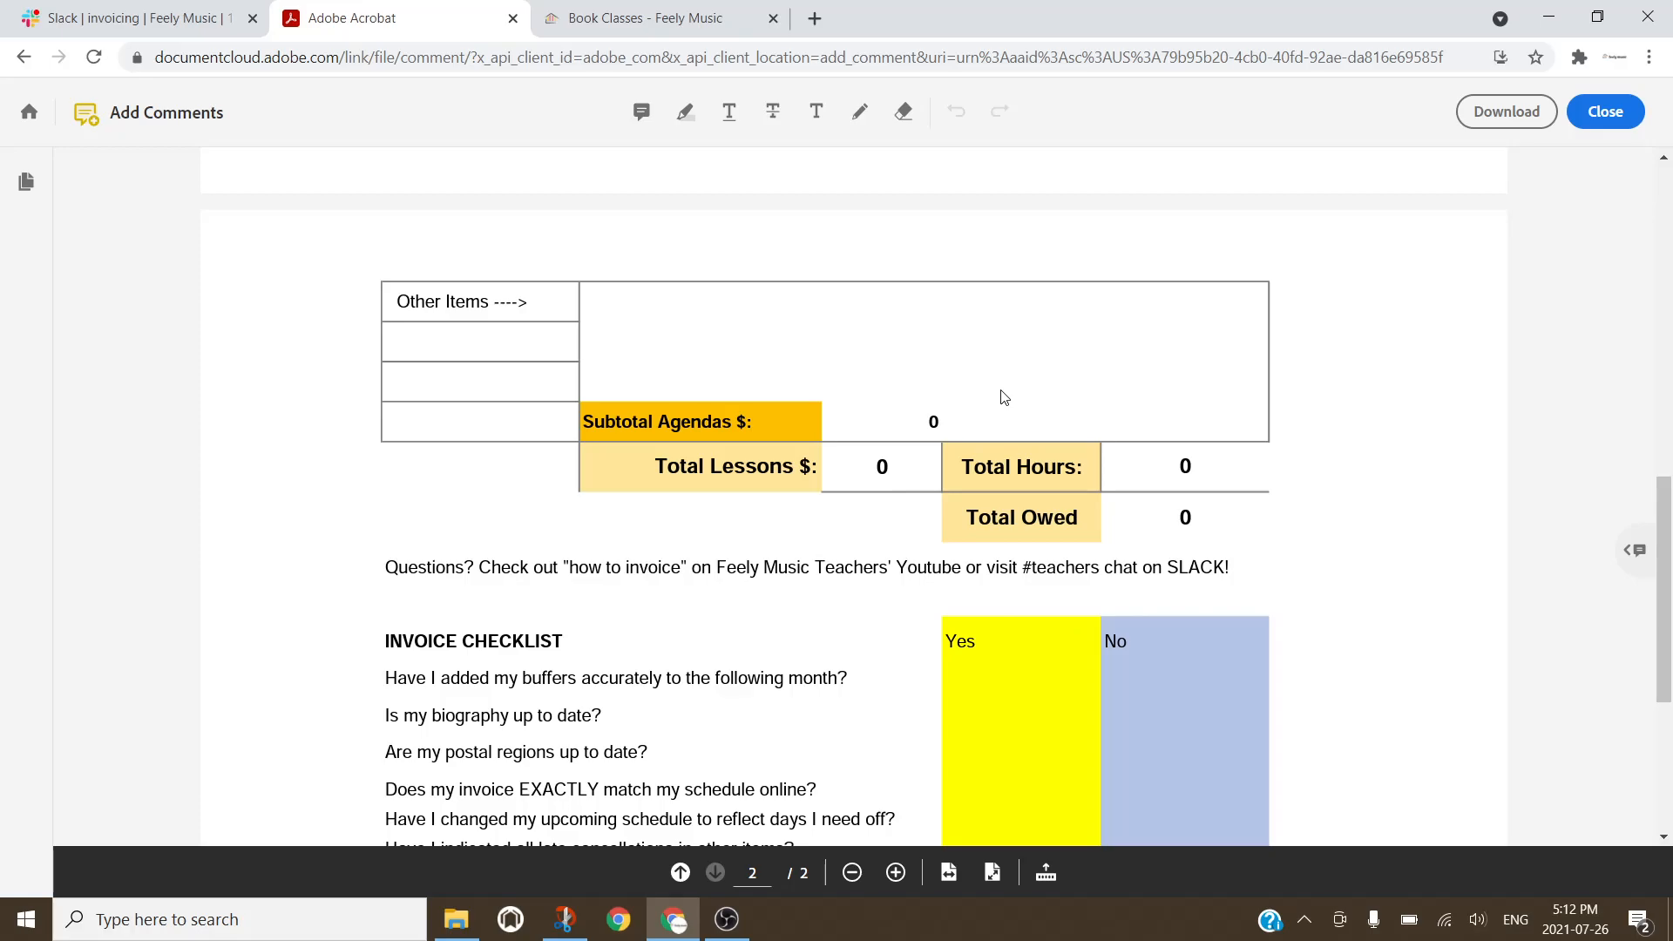
scroll(1002, 397, "up", 15)
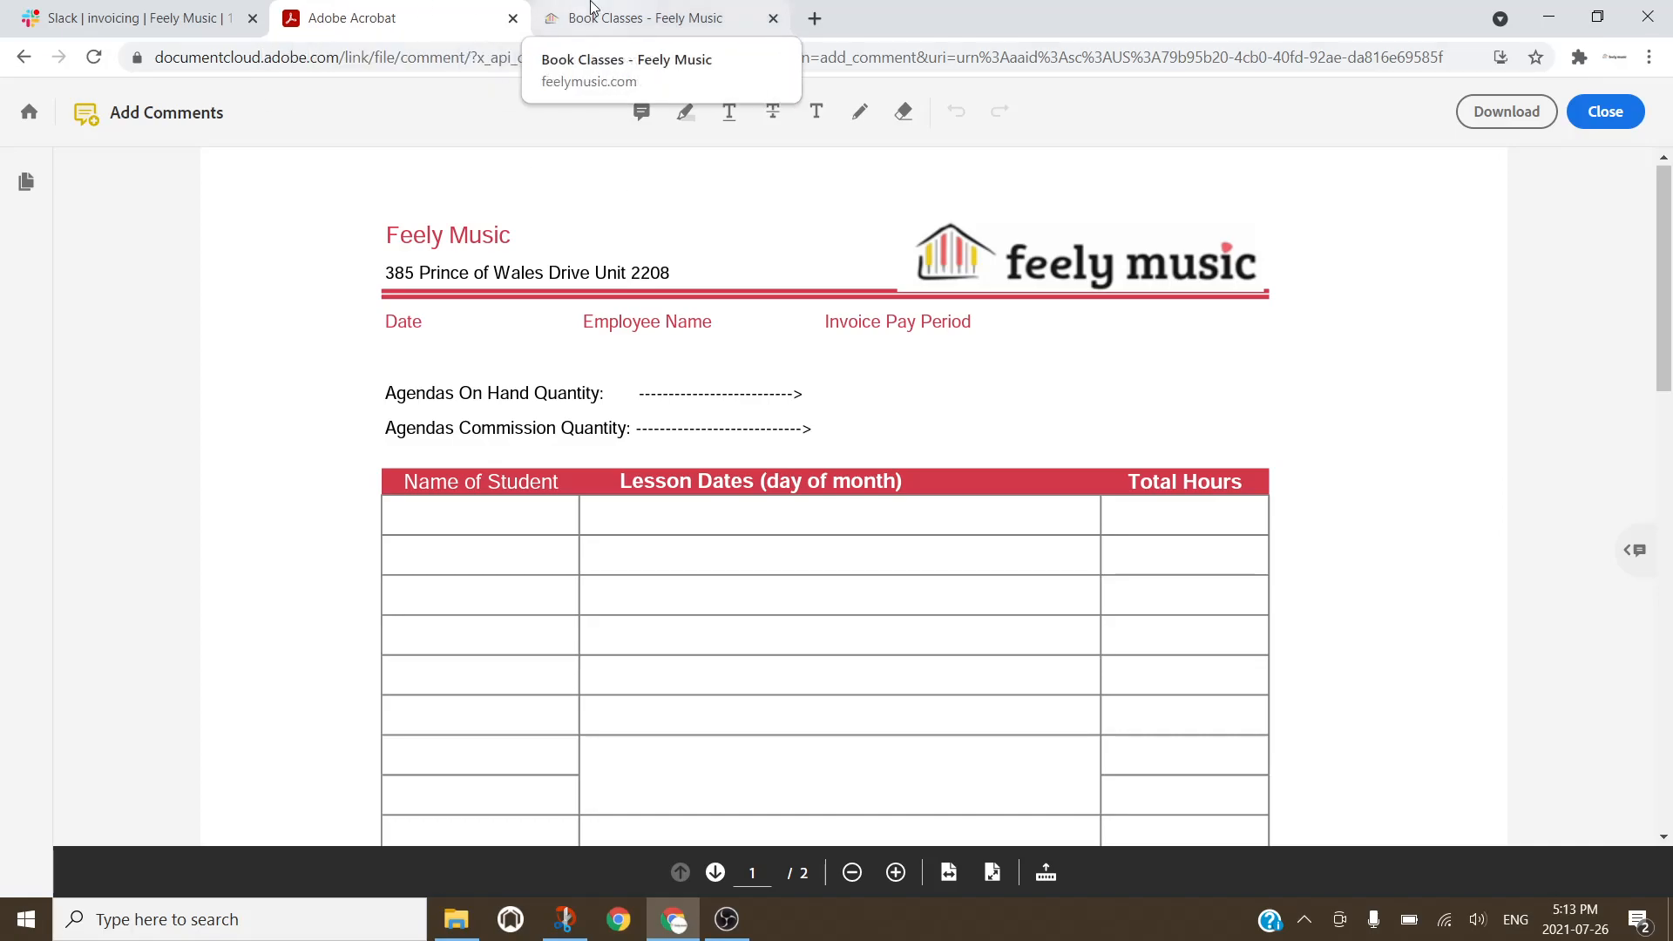
Step: Sign in to the Feely Music WellnessLiving site with Google and open the July 2021 schedule
left_click(672, 13)
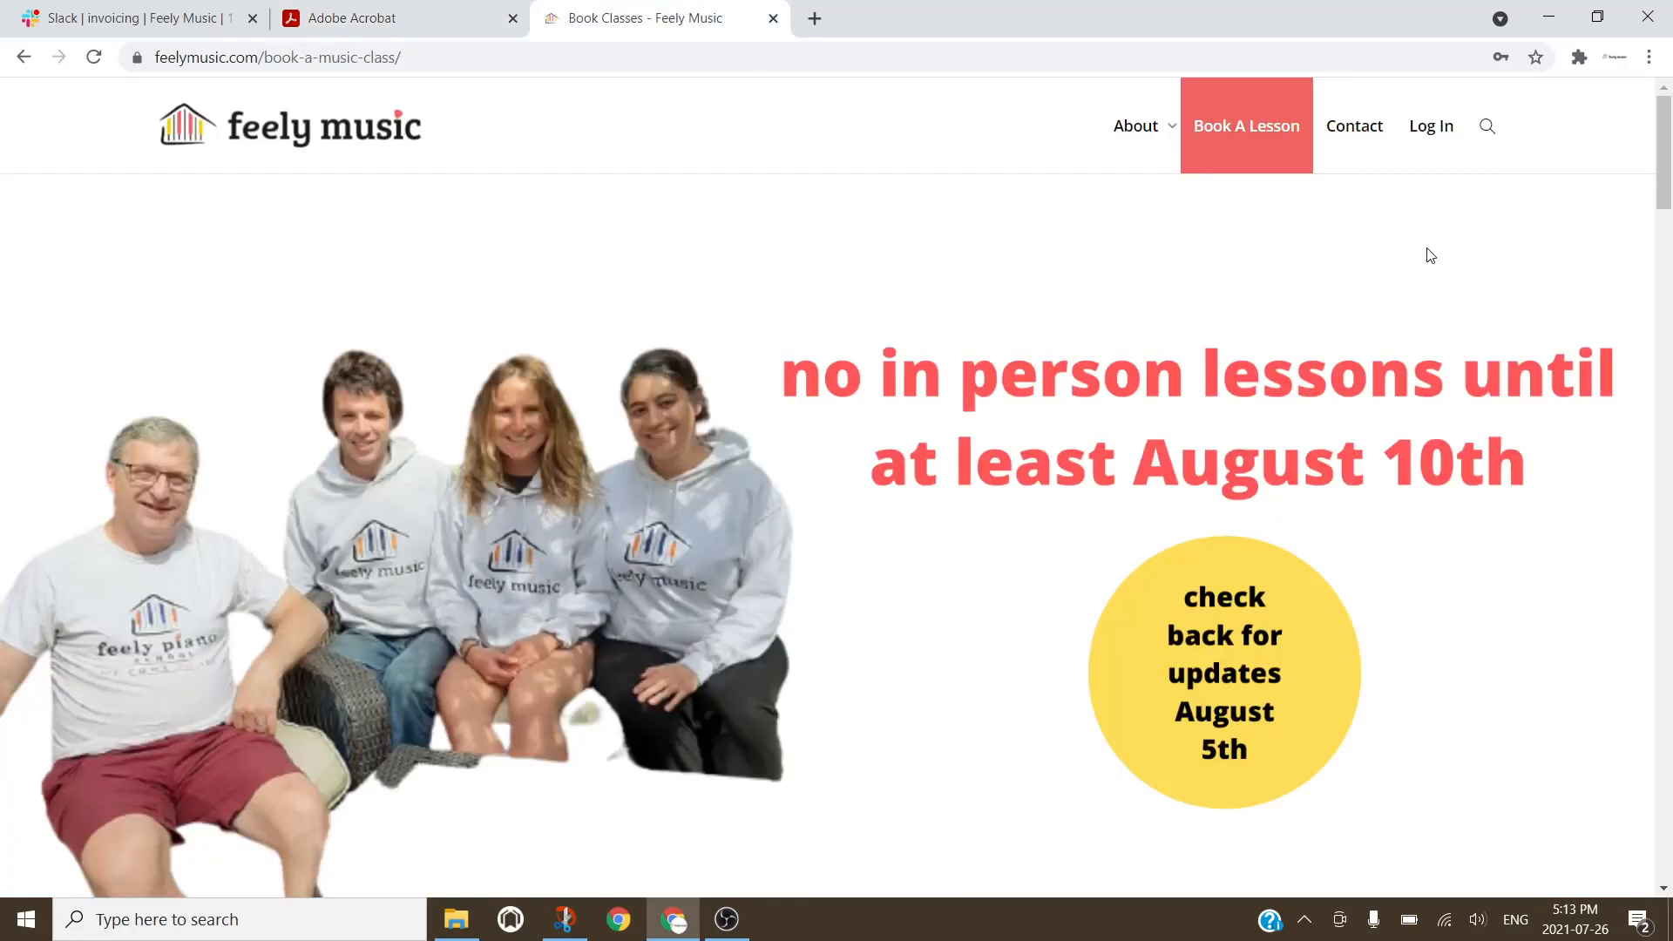
left_click(1431, 127)
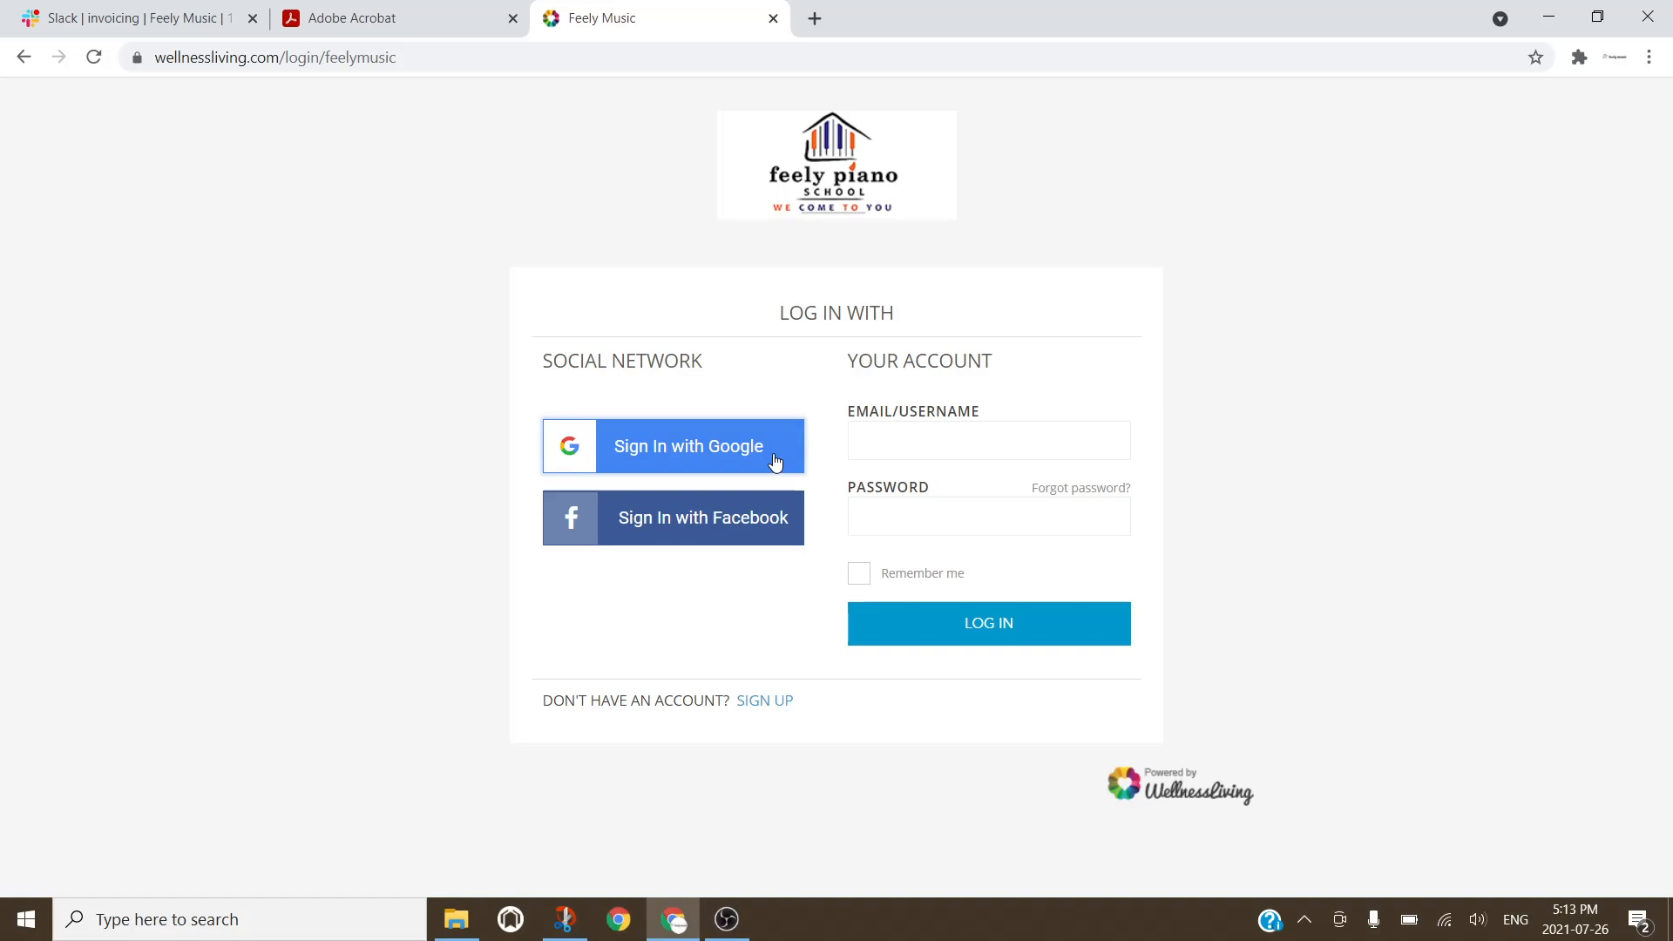
left_click(775, 462)
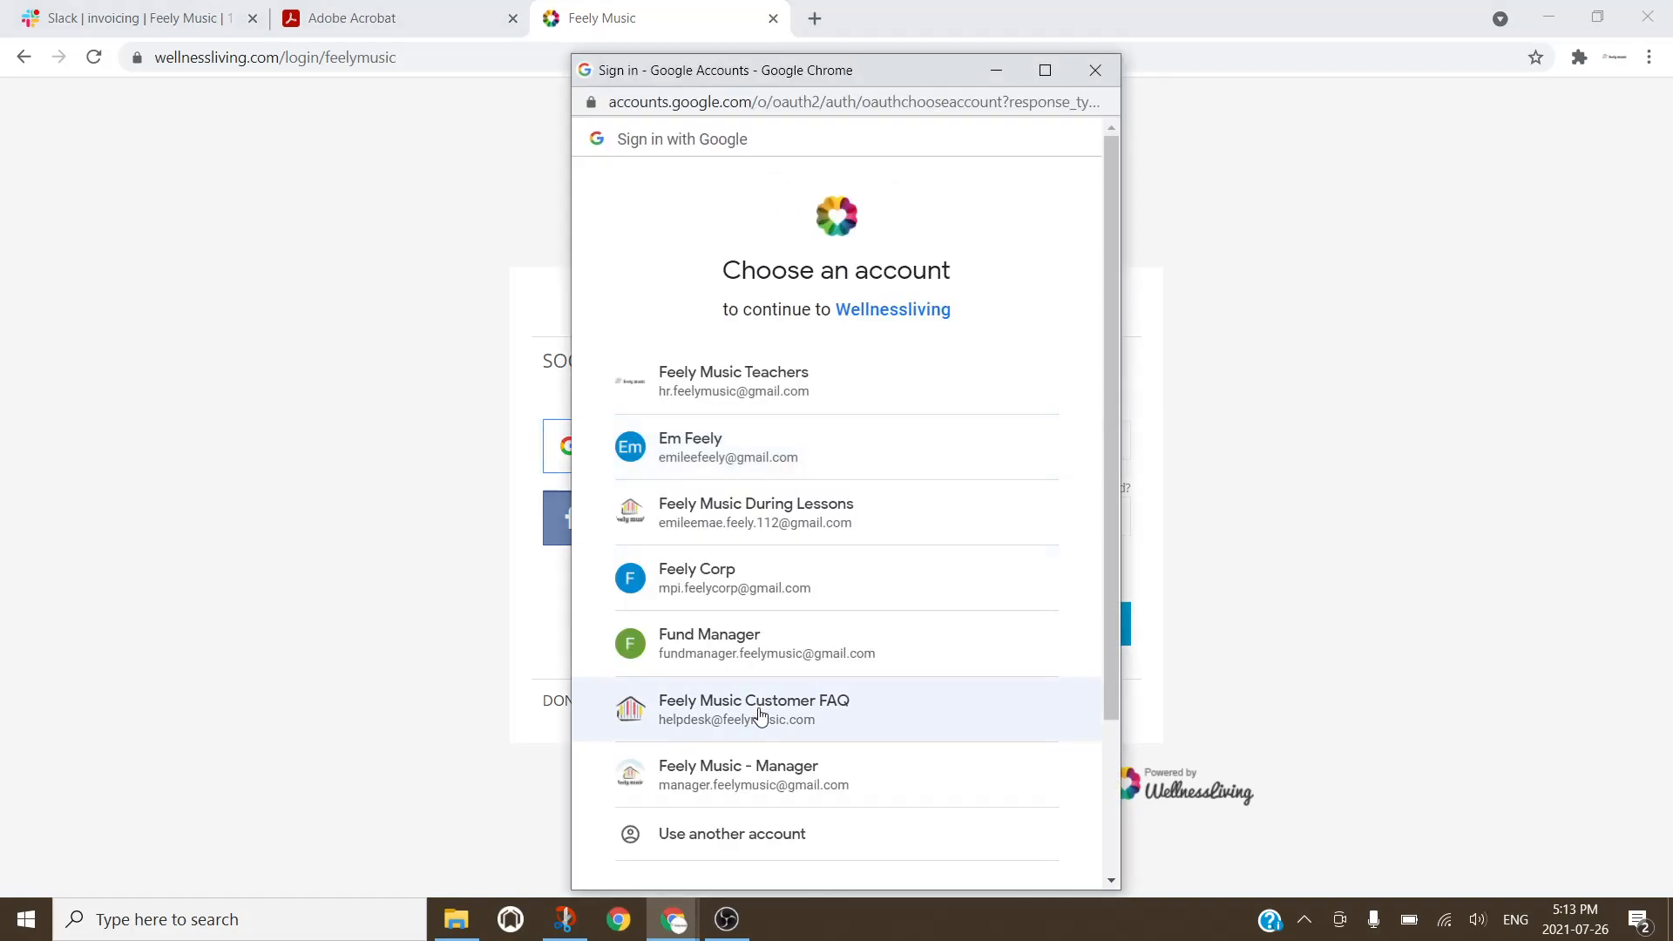
left_click(794, 660)
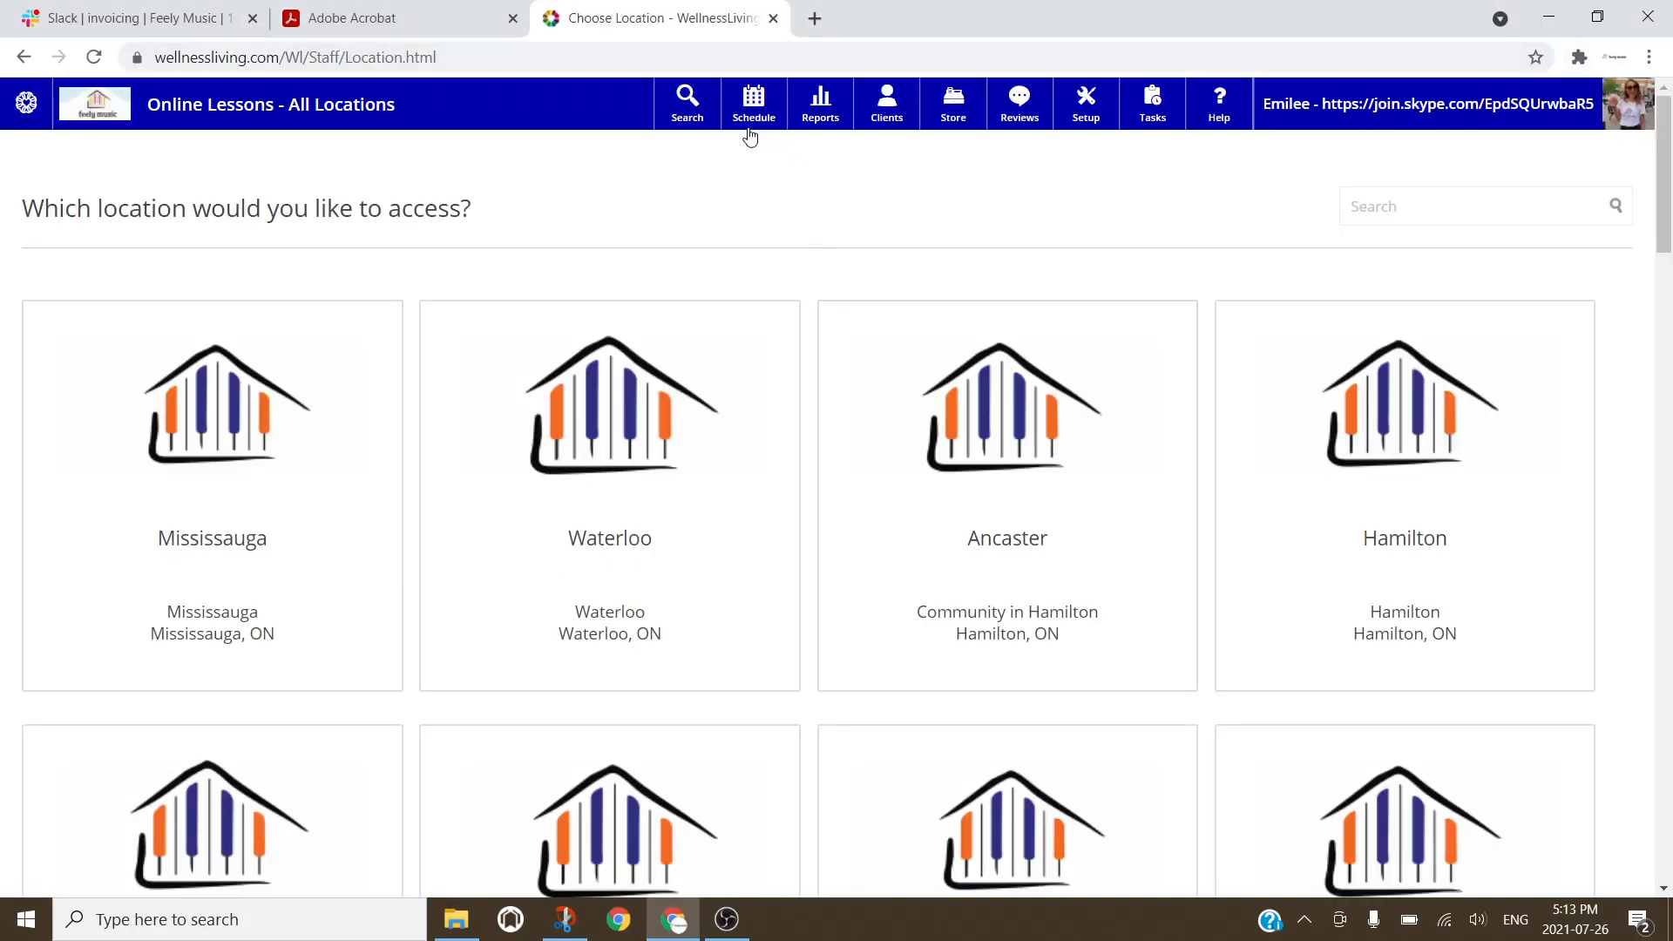
left_click(754, 122)
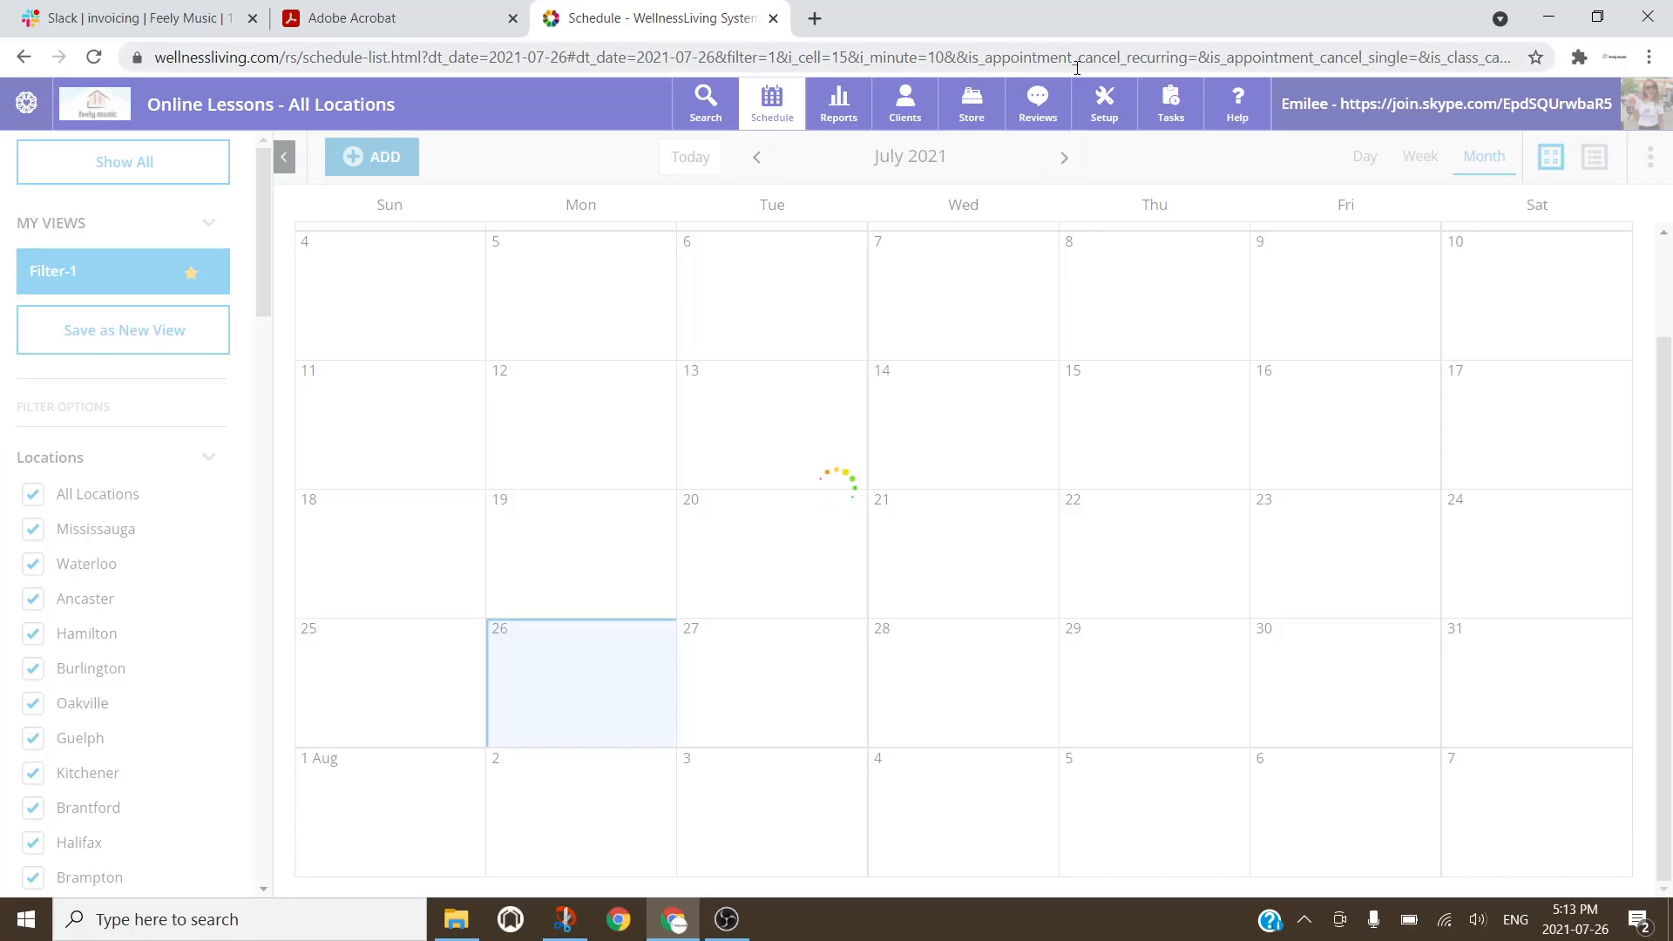
Step: Put the schedule in its own window beside Acrobat and filter it to your own staff entries
double_click(1157, 31)
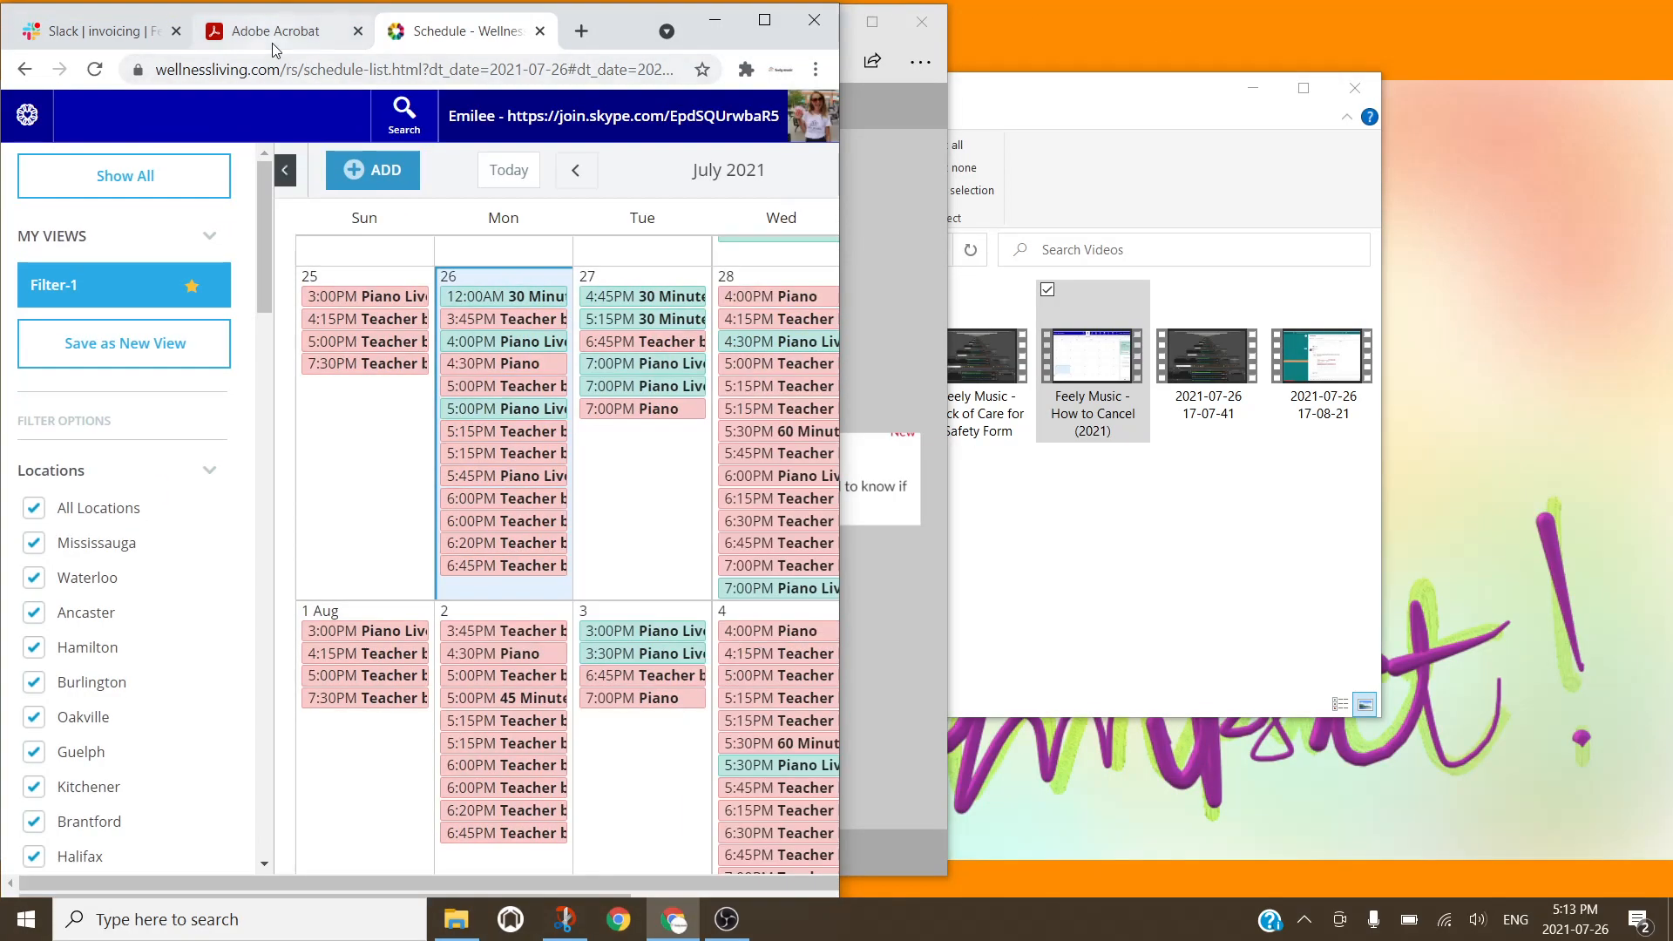
left_click_drag(452, 49, 926, 35)
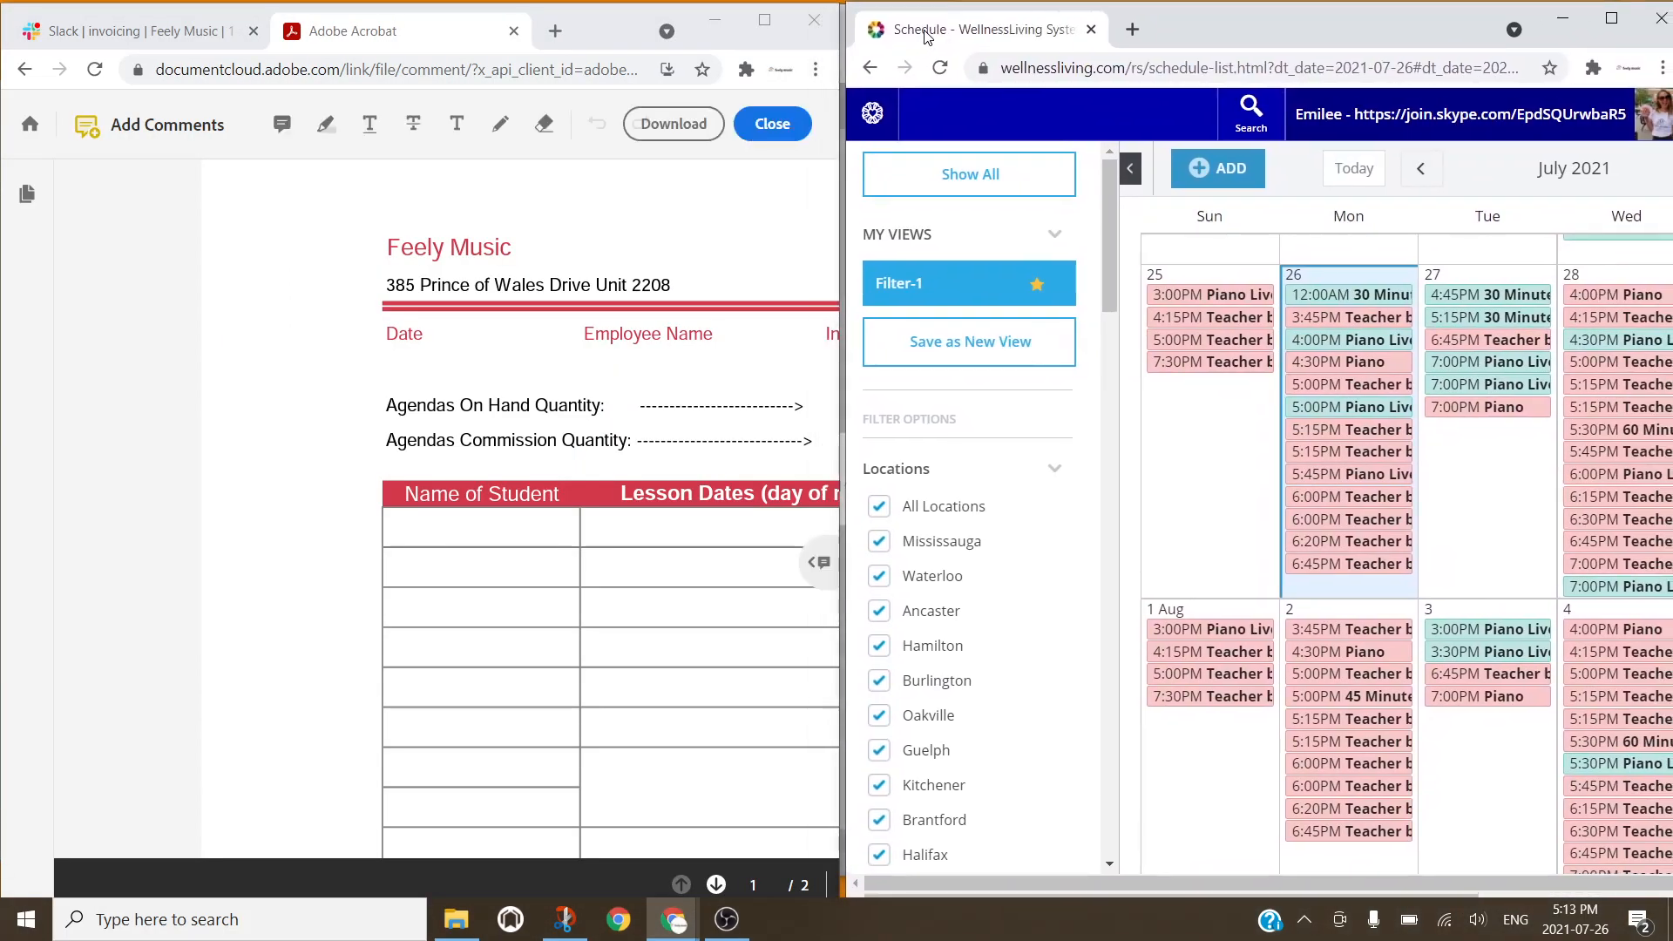
scroll(989, 554, "down", 15)
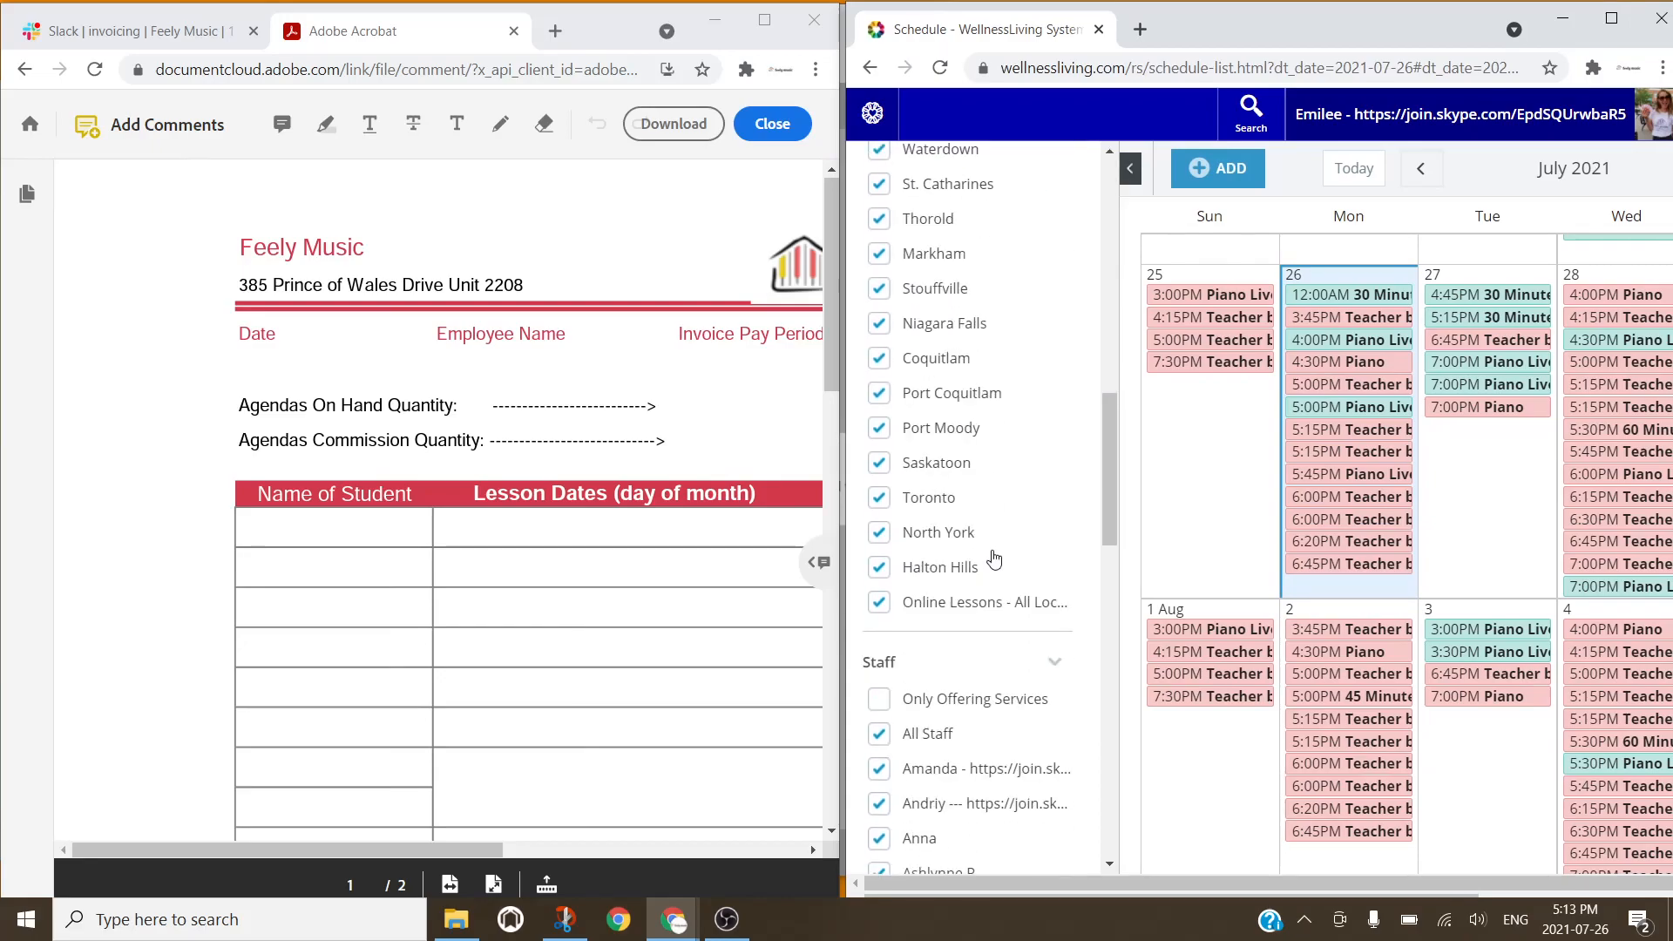
left_click(880, 425)
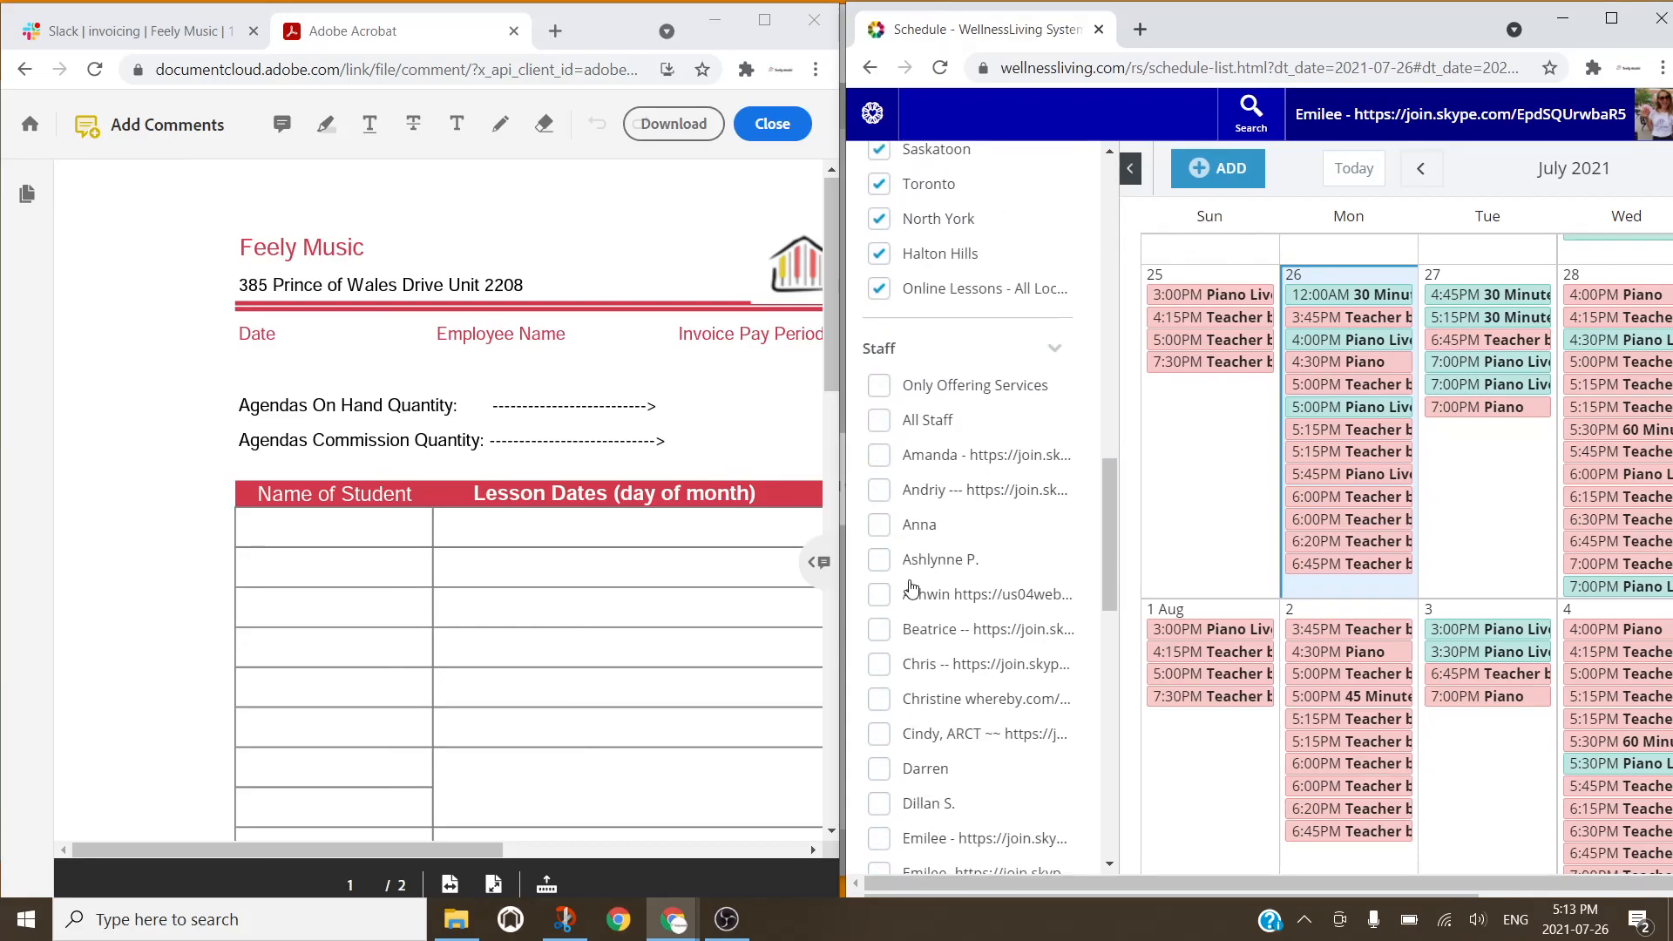
scroll(882, 523, "down", 3)
left_click(879, 516)
left_click(880, 548)
scroll(881, 547, "down", 8)
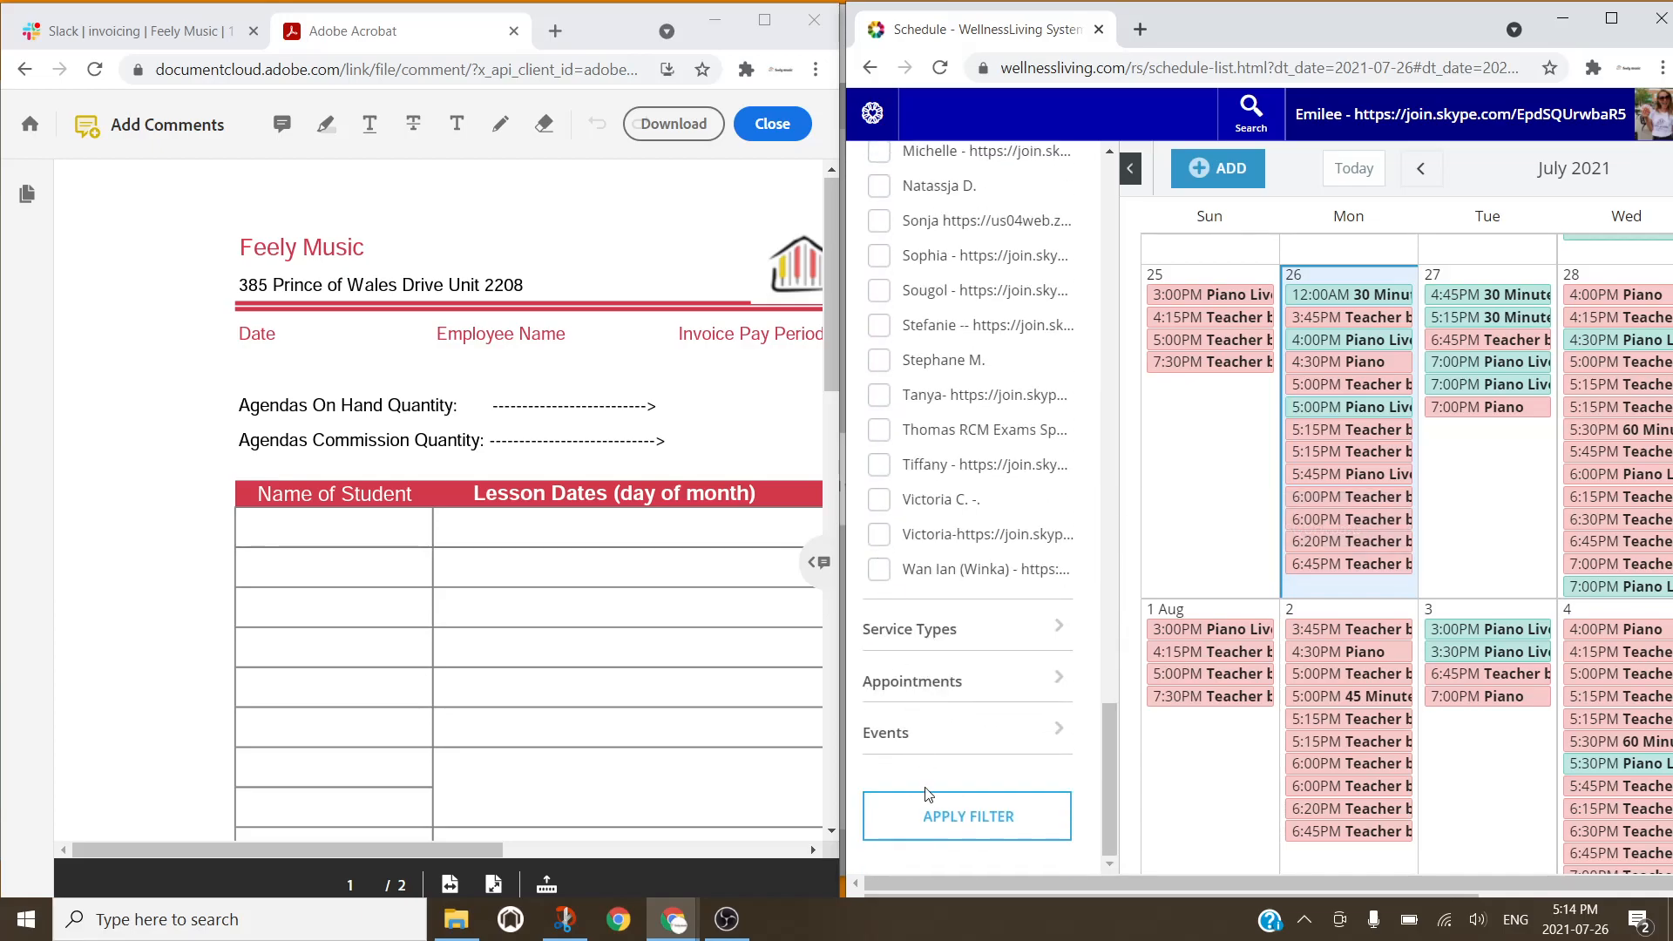
left_click(925, 815)
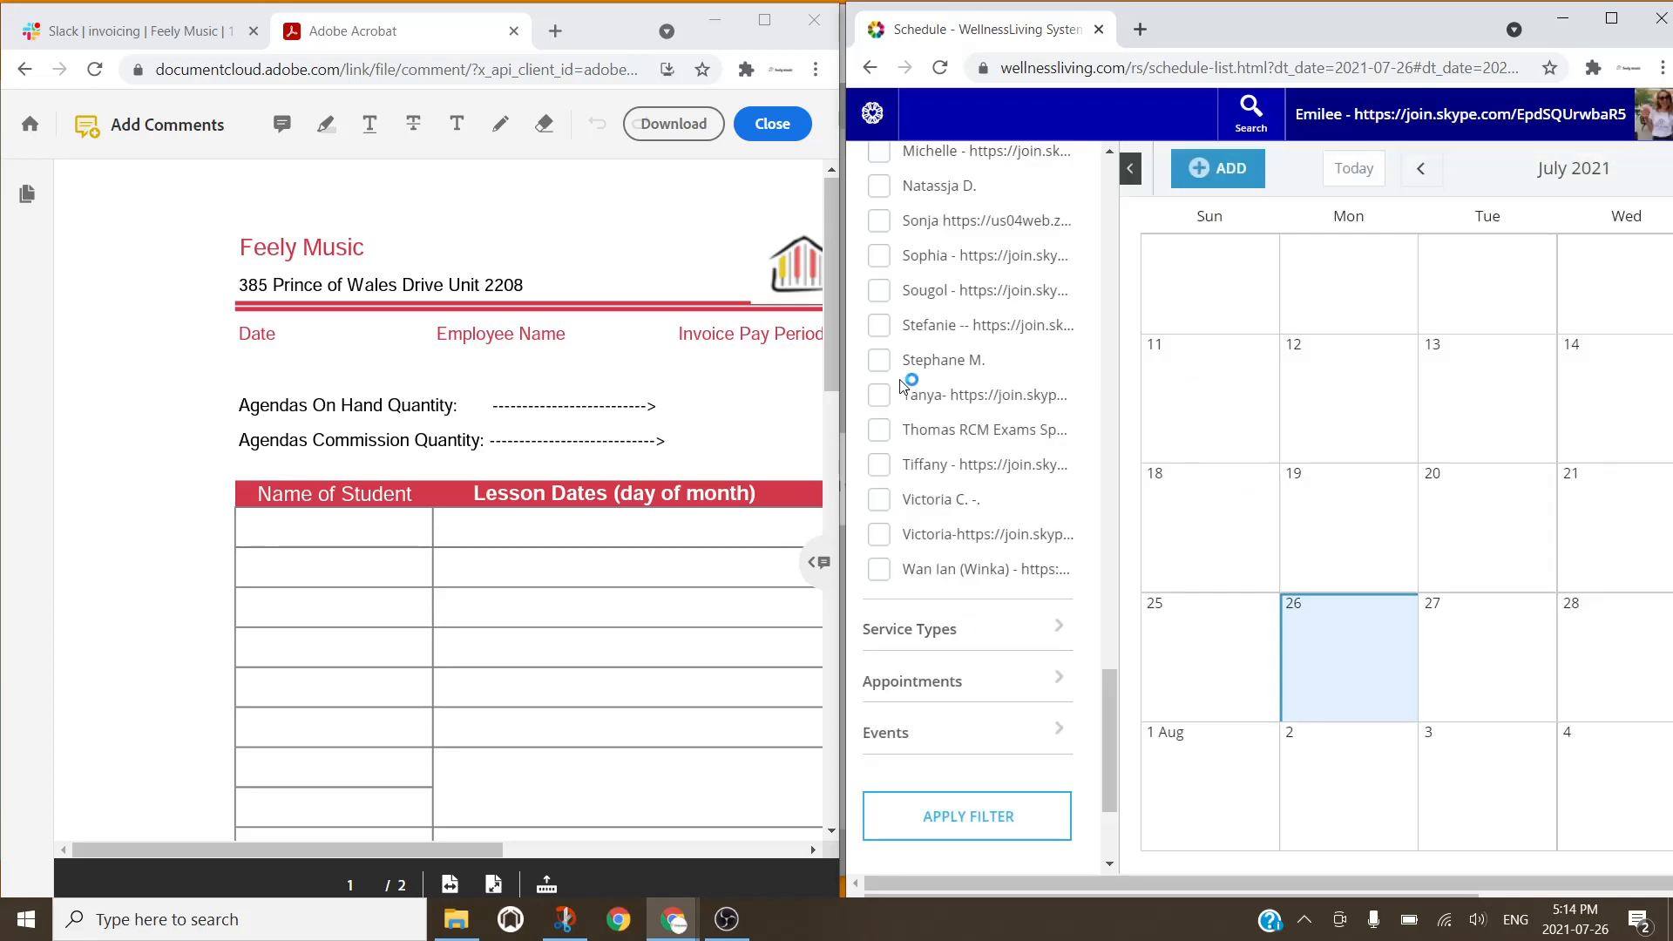
Step: Move the schedule to the right half and step back to June 2021's lessons
mouse_move(1377, 34)
left_mouse_down()
mouse_move(1287, 52)
mouse_move(1368, 30)
left_mouse_up()
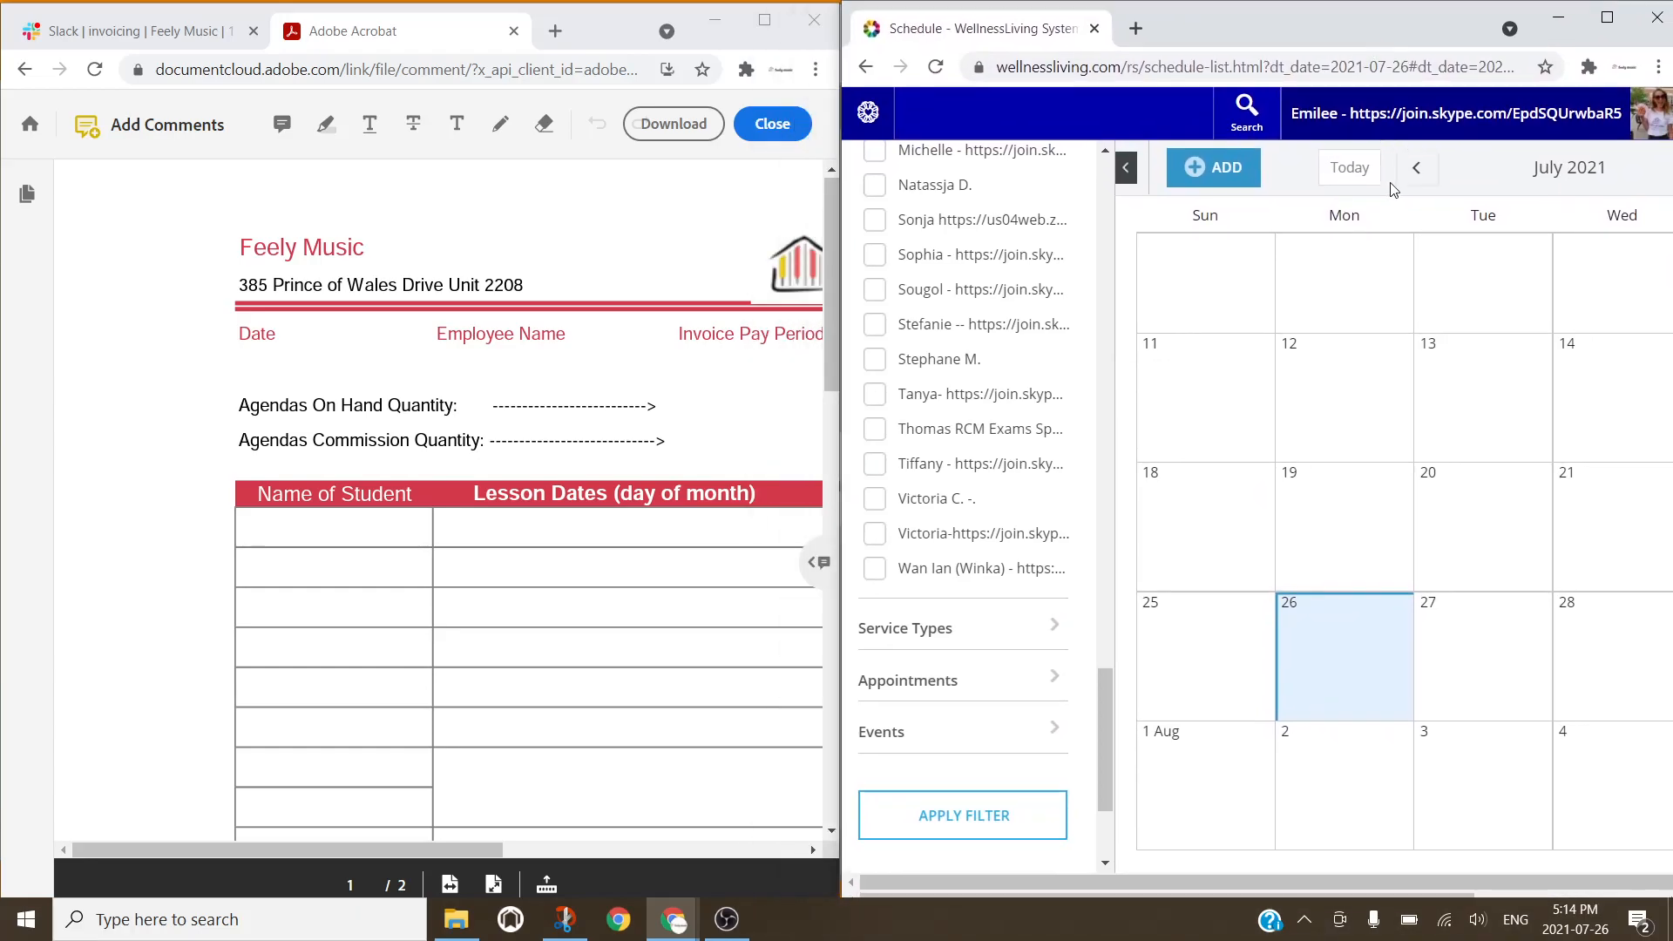
left_click(1417, 169)
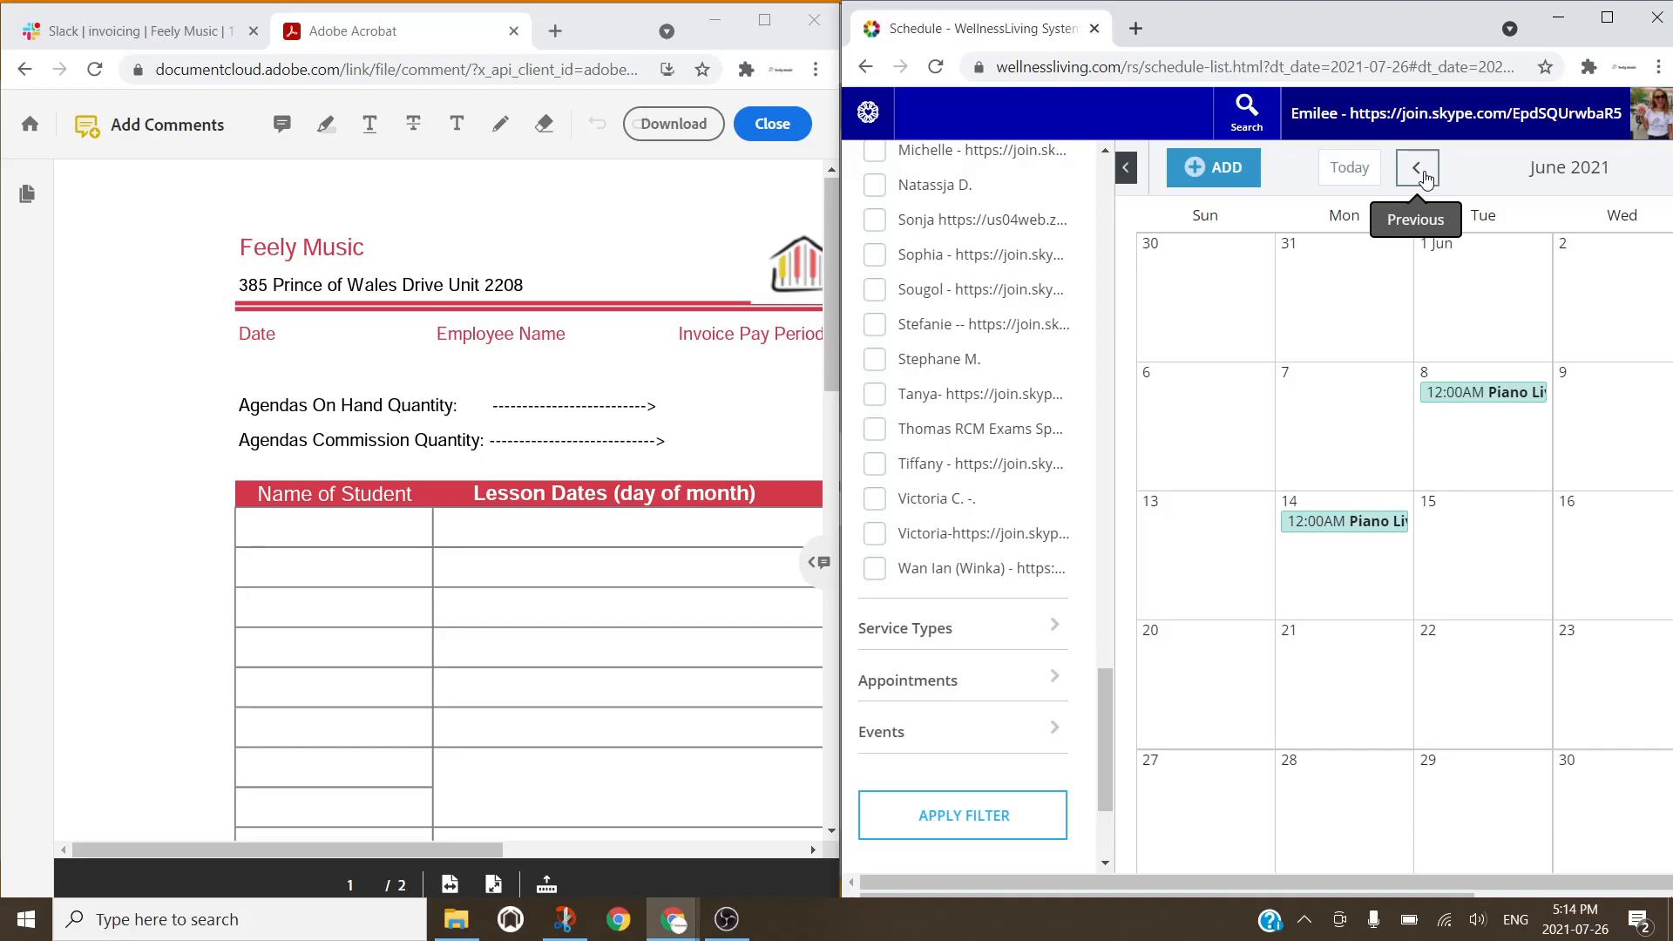
left_click(705, 274)
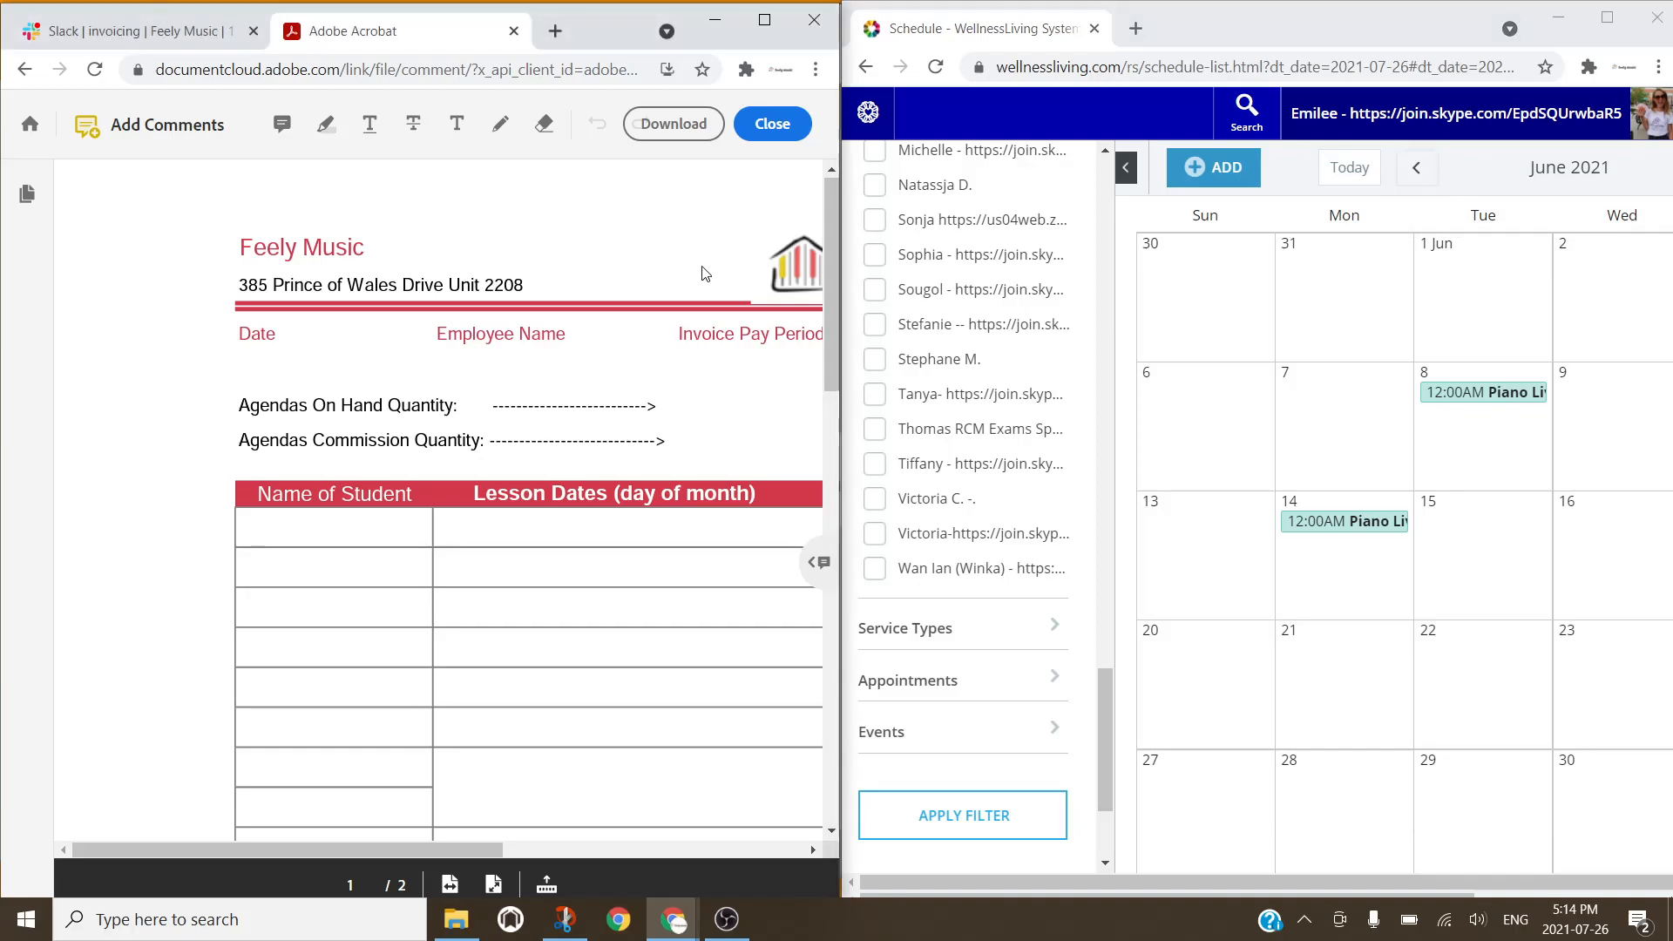
scroll(706, 273, "right", 3)
scroll(705, 273, "left", 1)
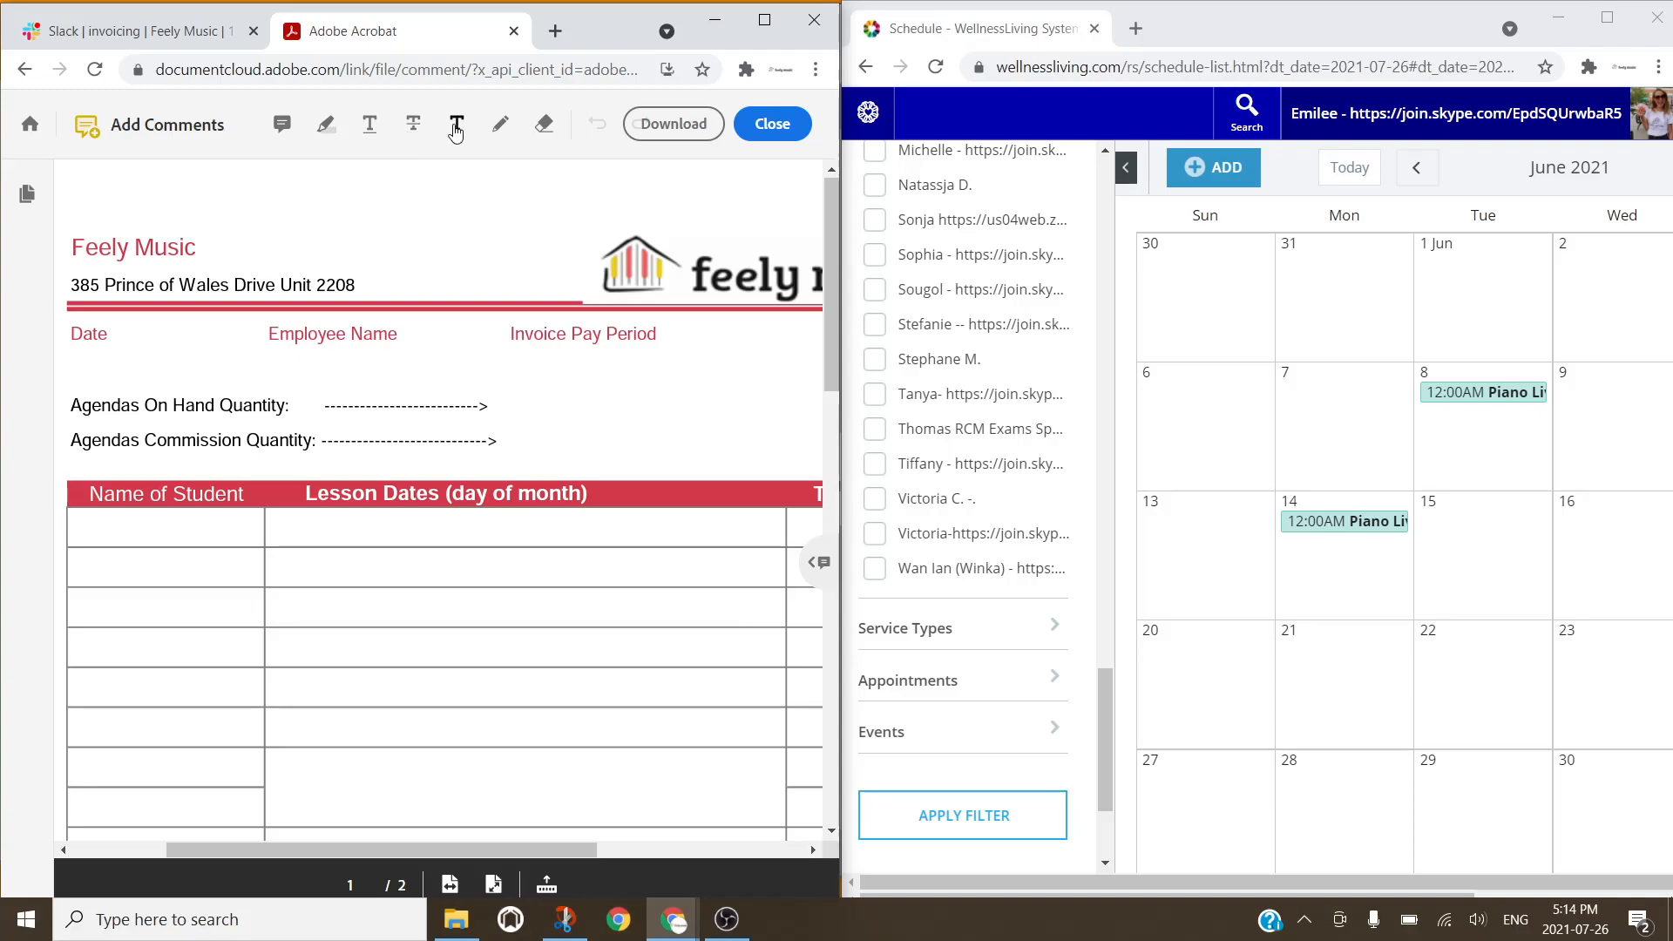
Step: Add text for Date July 26 2021, the employee's name, and pay period June 2021
left_click(455, 126)
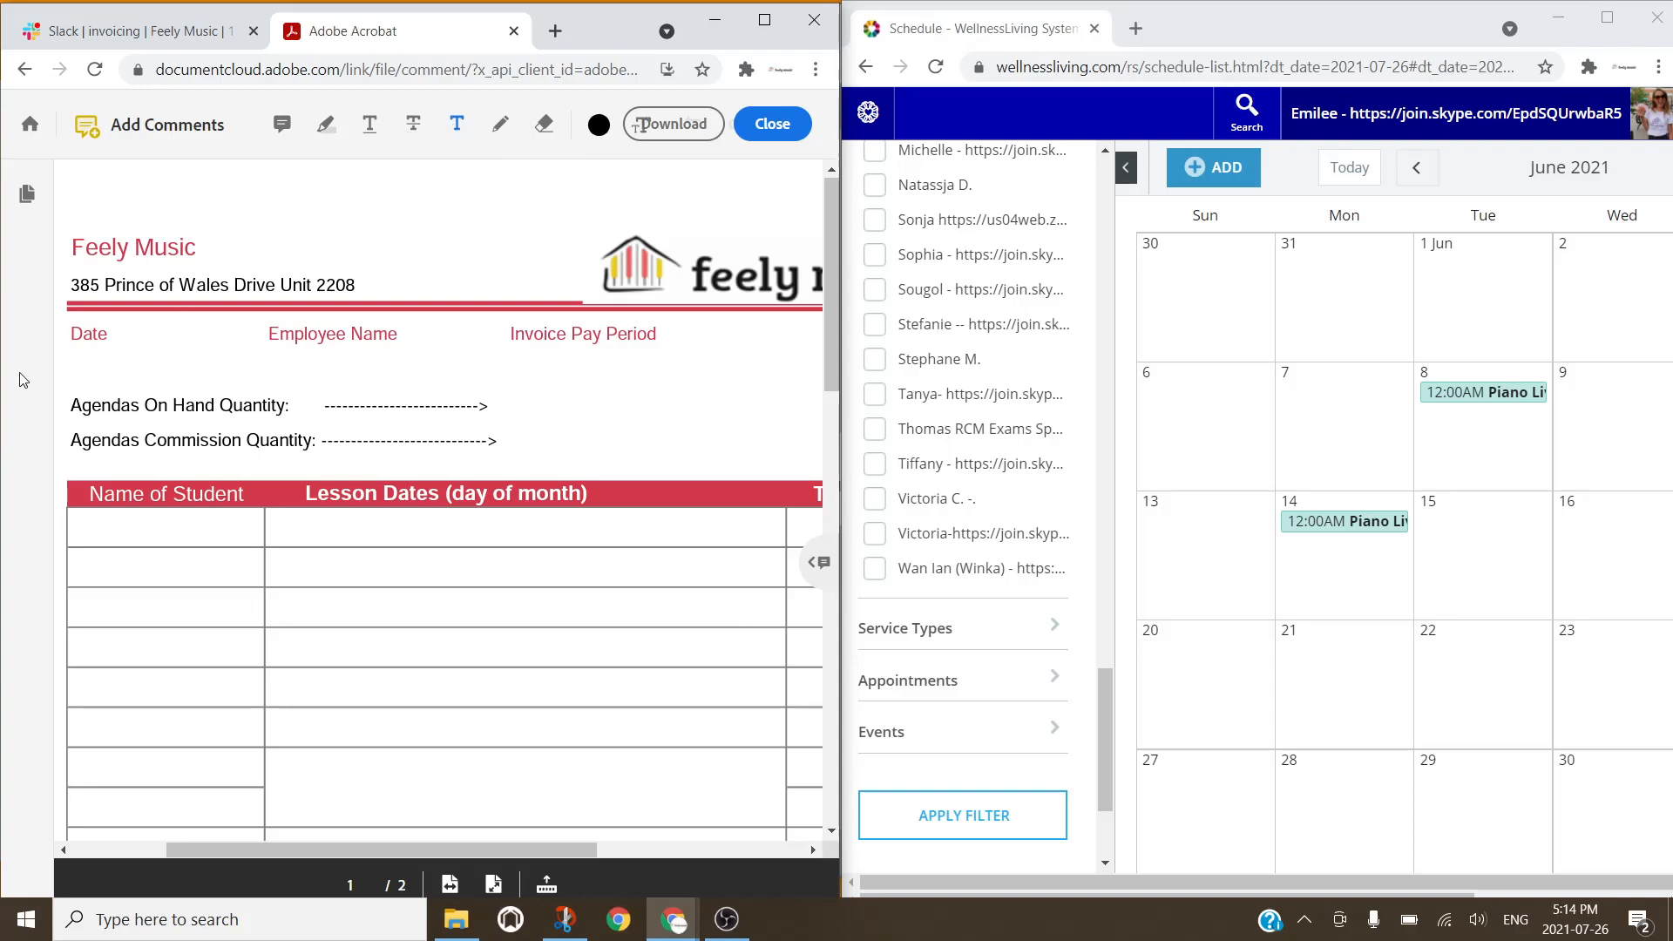
left_click(92, 353)
type("July 26 2021")
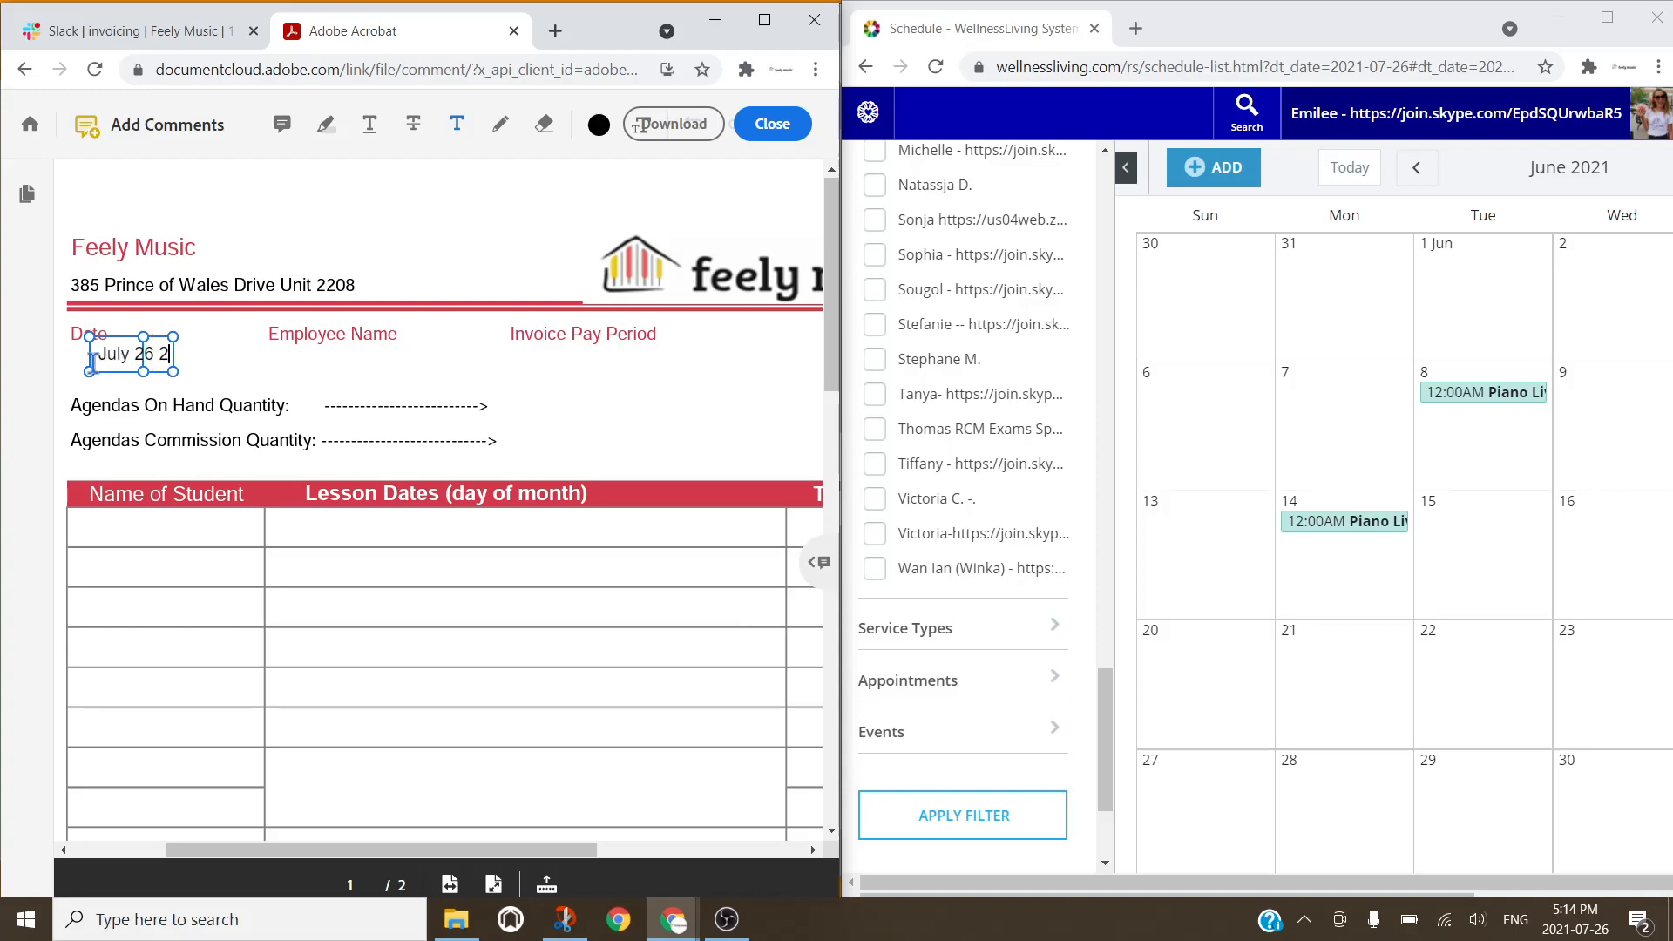
left_click(305, 359)
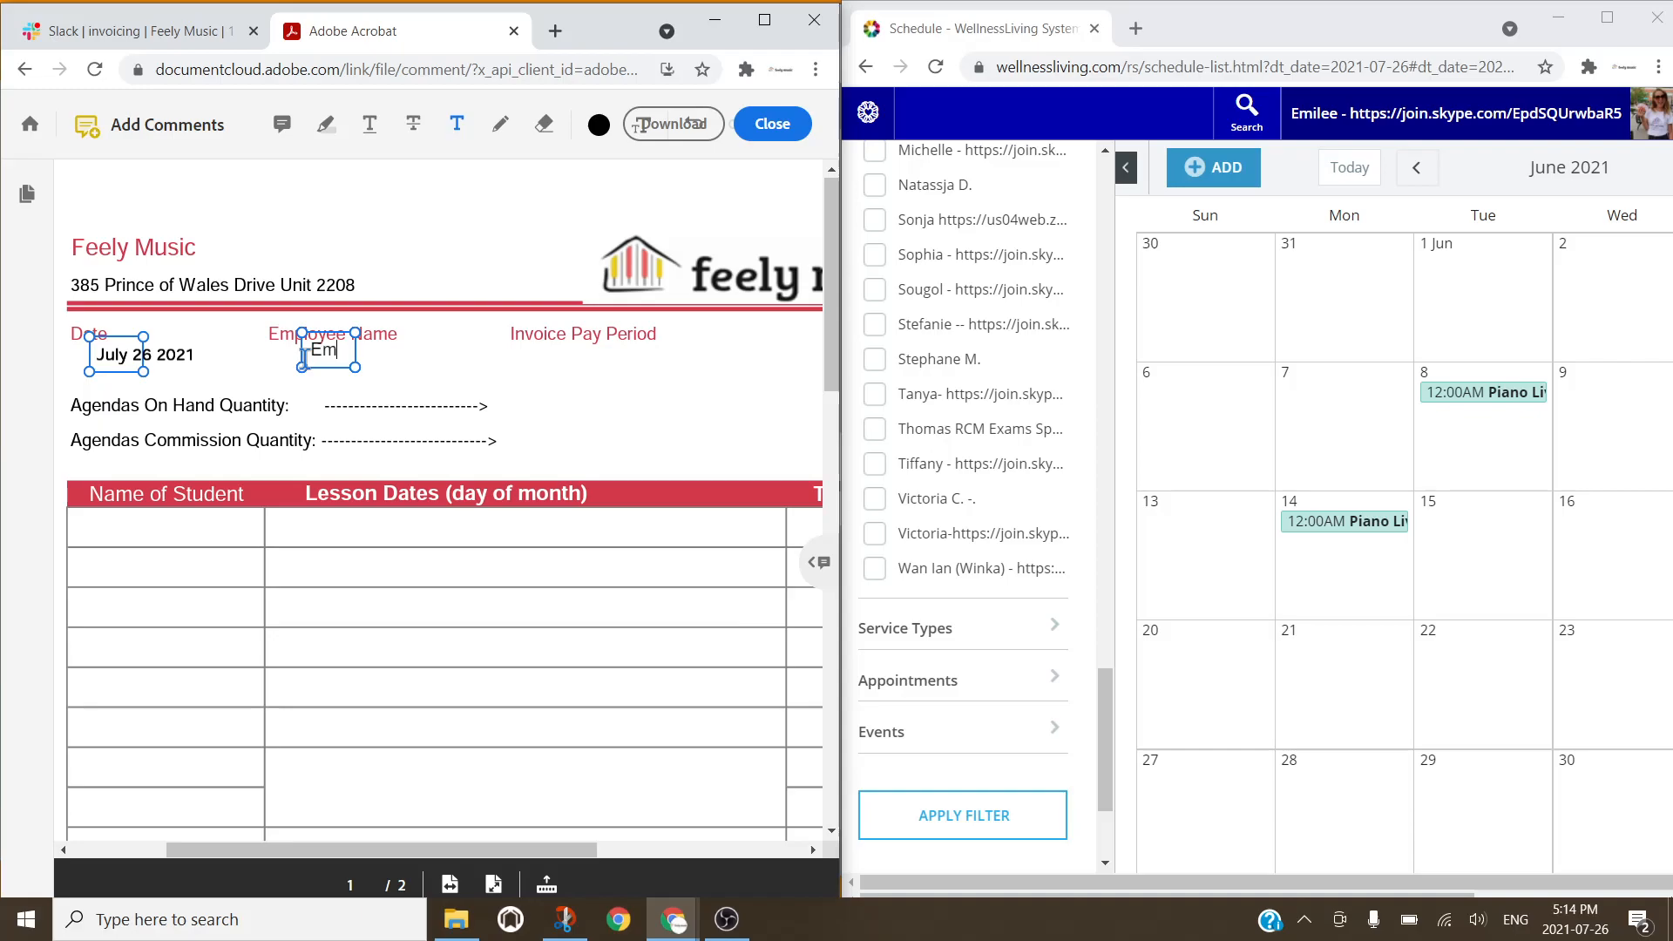
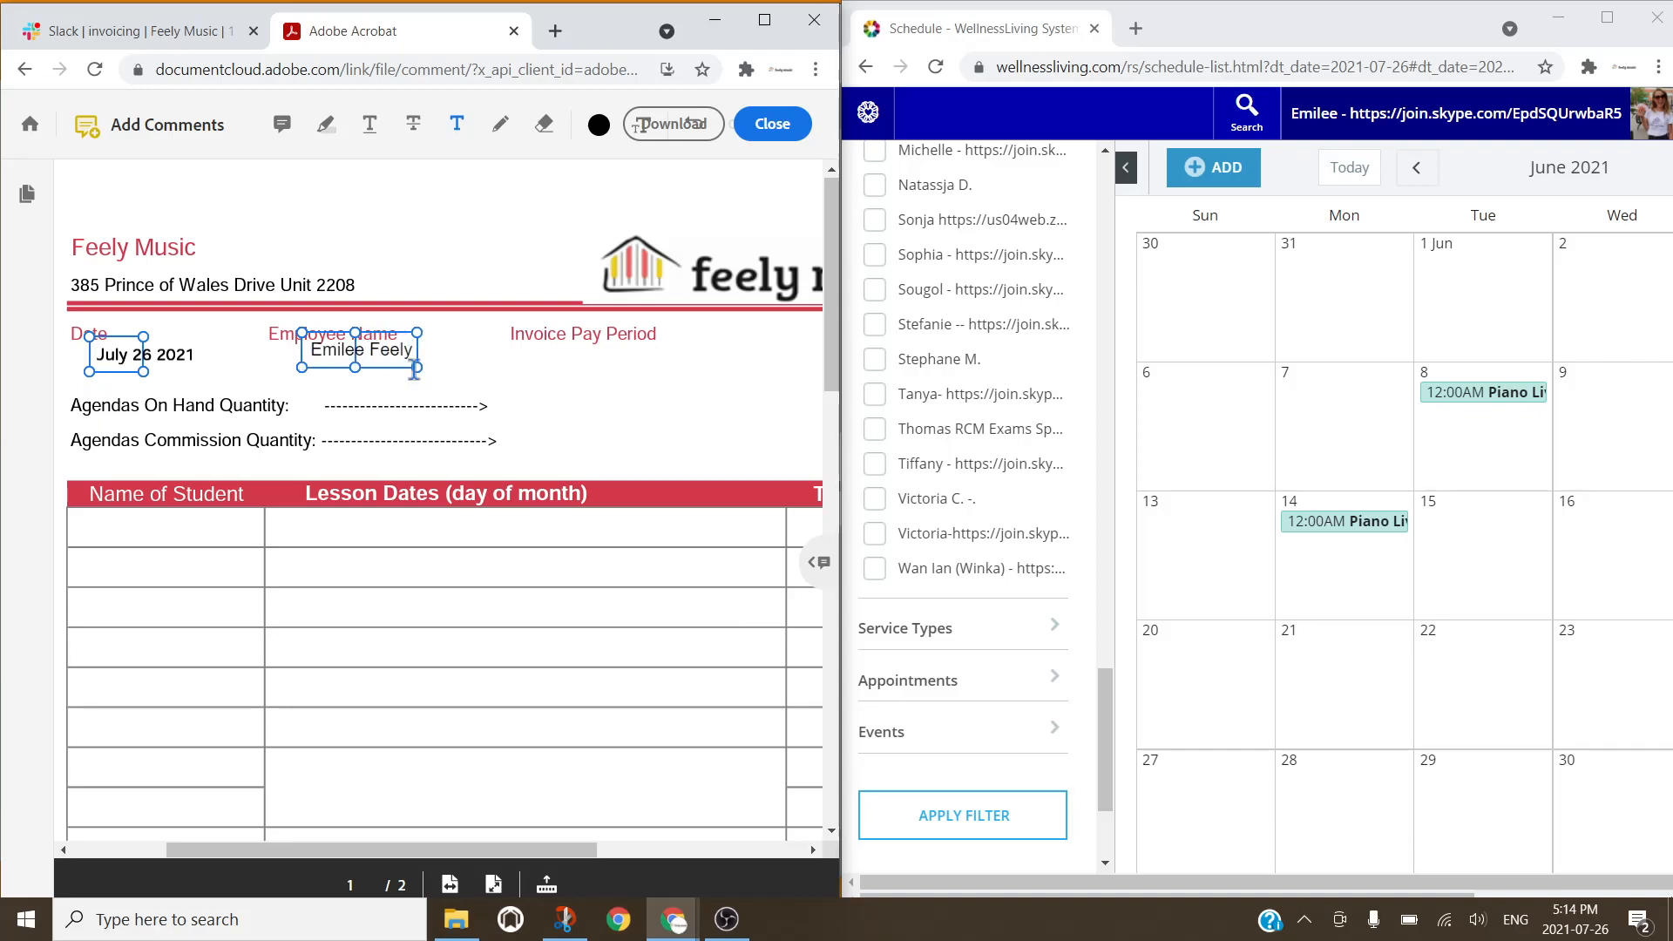
left_click(520, 357)
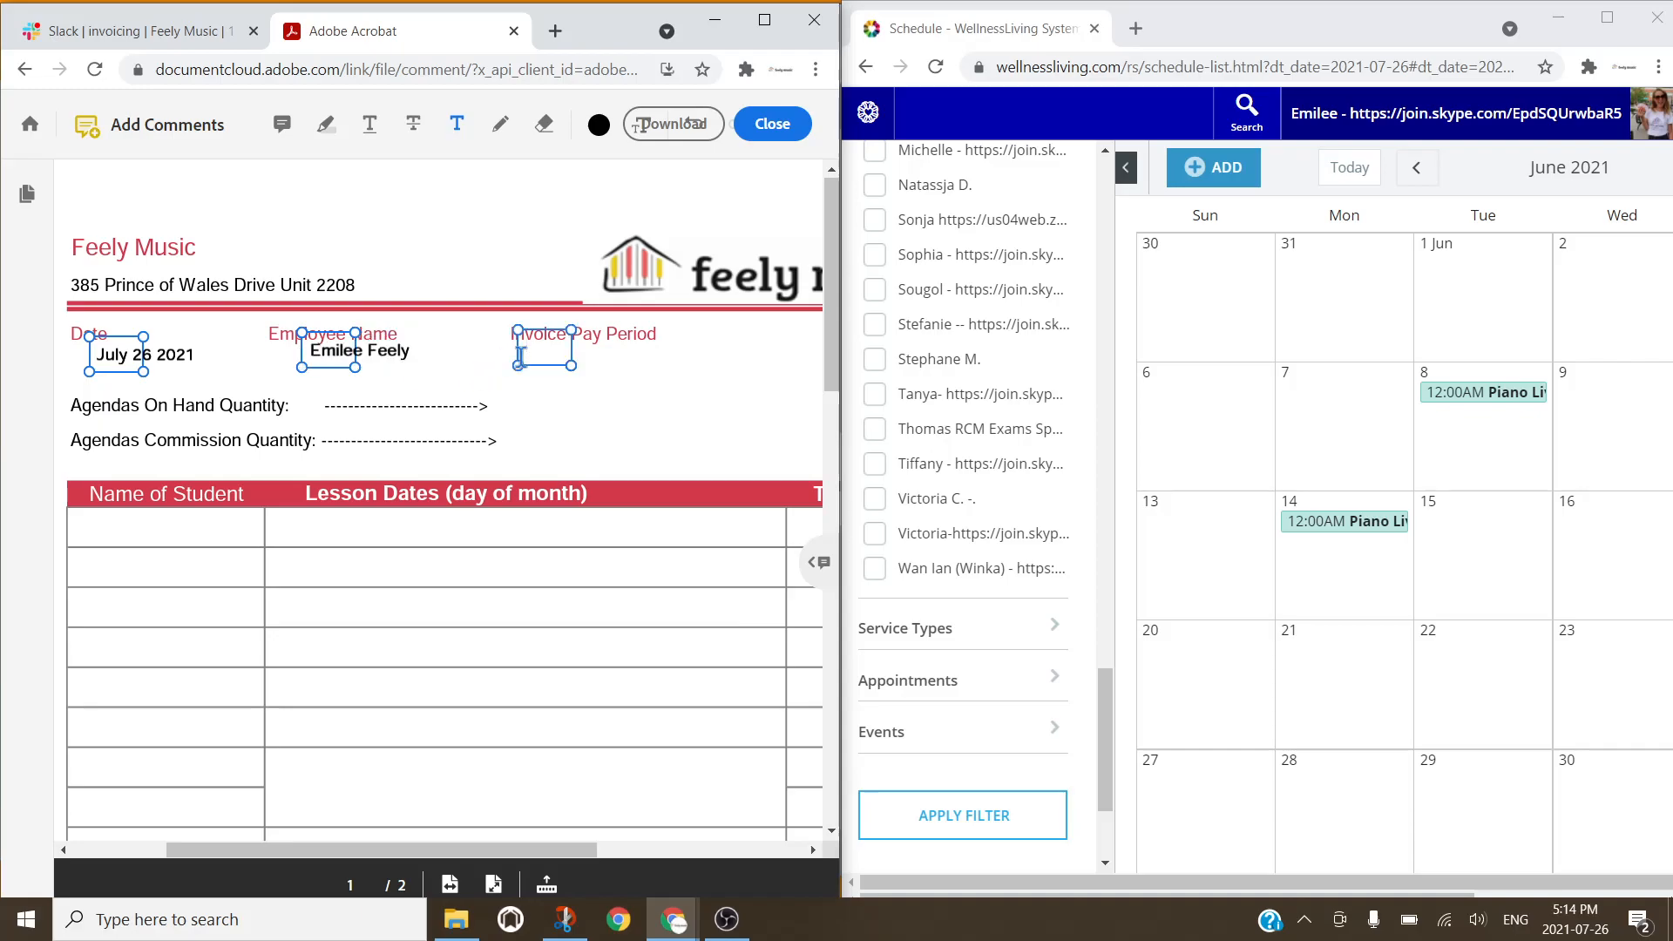
type("June 2021")
Step: Place a text box beside the Agendas On Hand line, discarding stray empty boxes
left_click(546, 429)
left_click(514, 270)
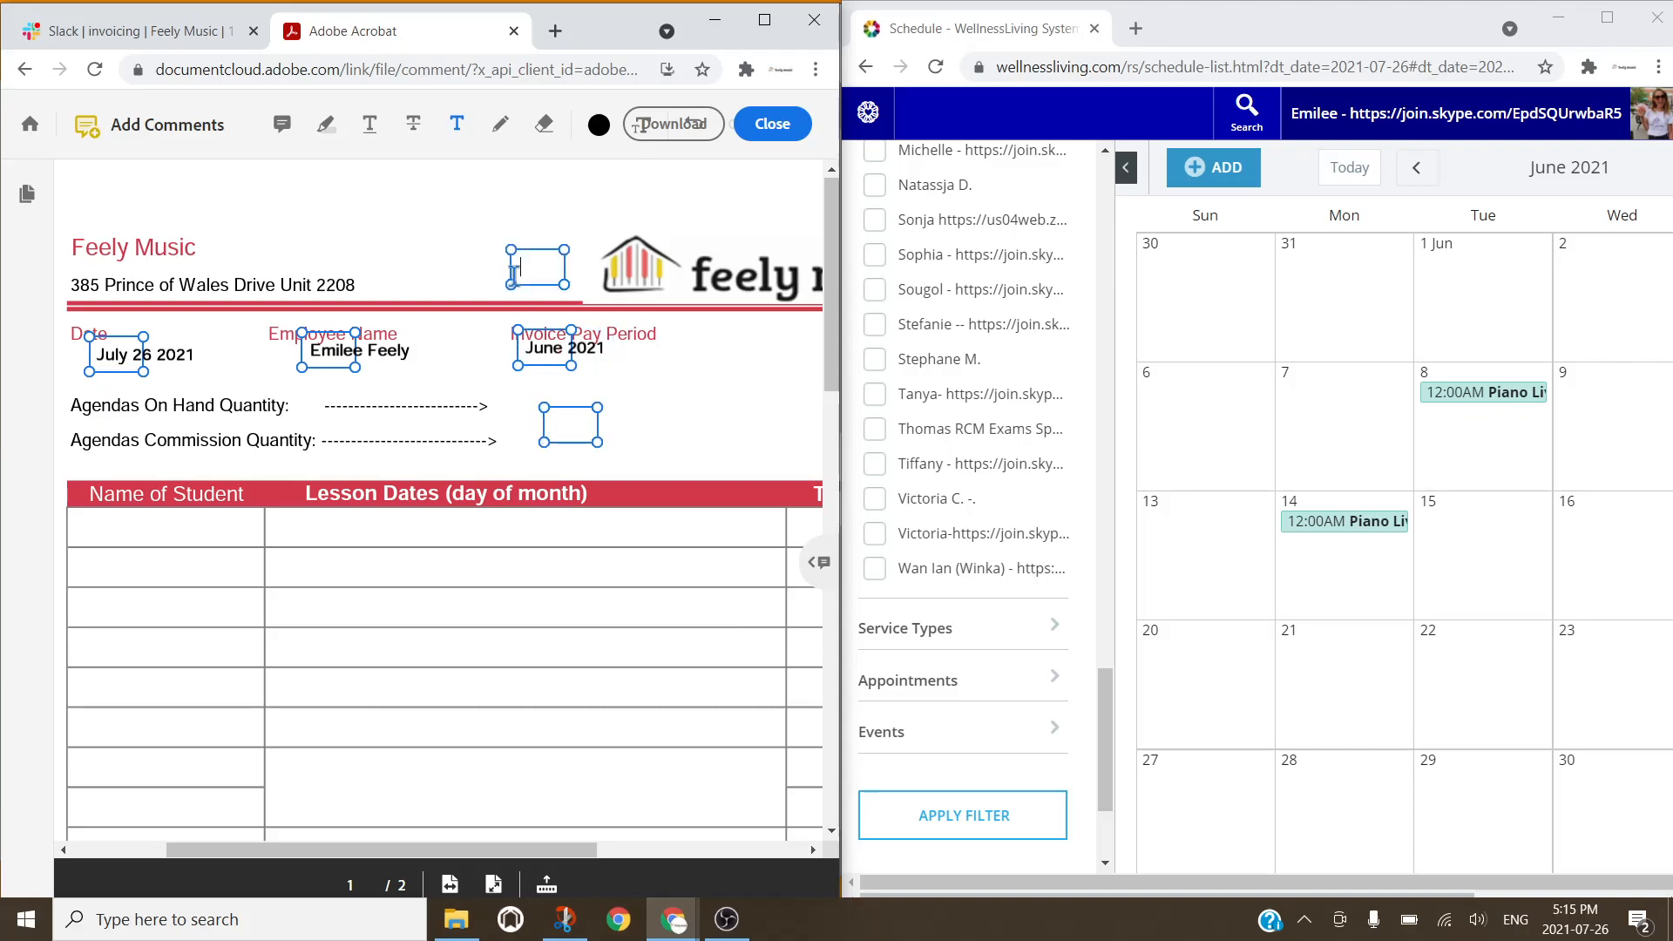
left_click(508, 404)
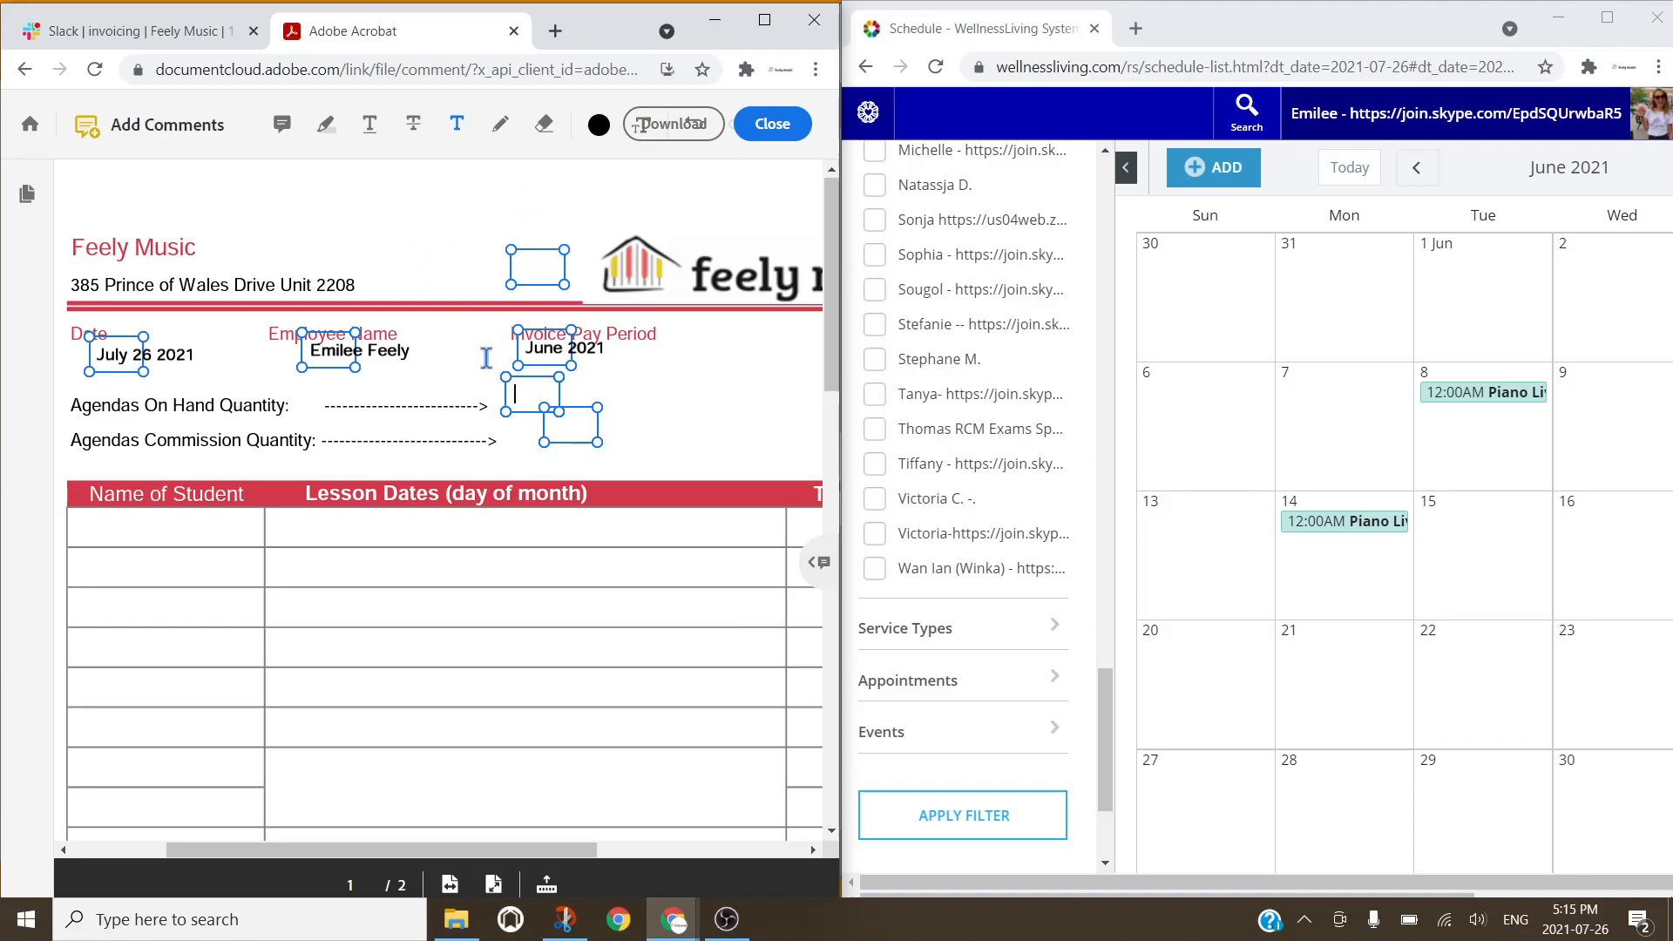
left_click(523, 403)
left_click(523, 400)
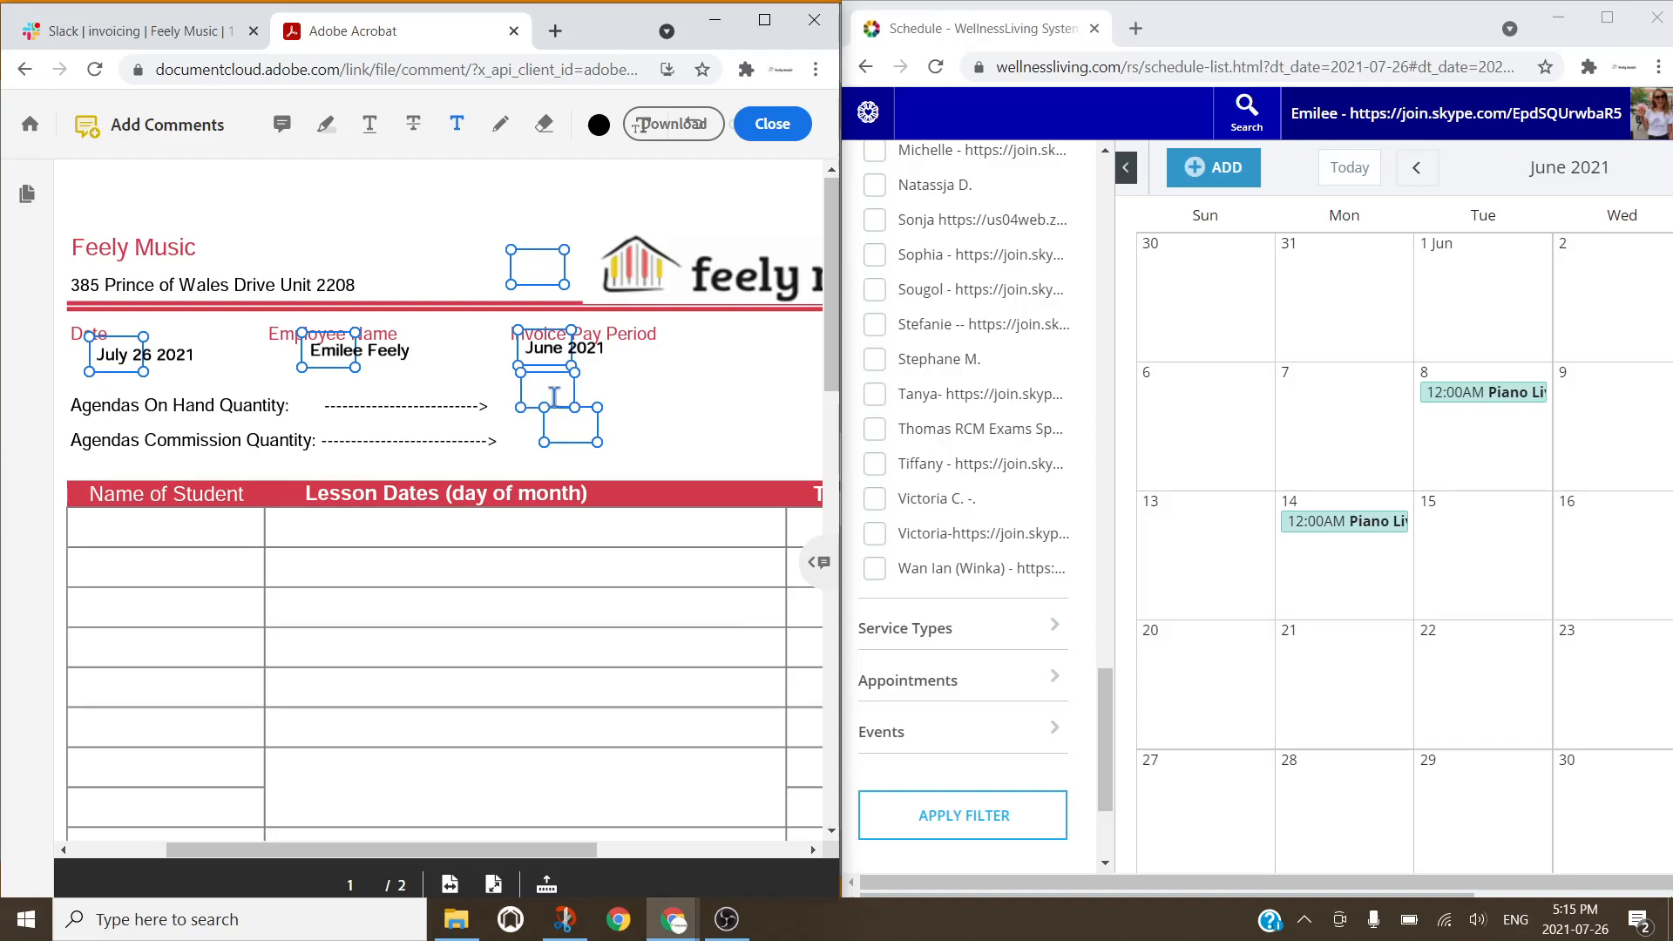
left_click(554, 396)
Step: With the invoice maximized, enter 0 for the Agendas Commission and On Hand quantities
left_click(777, 22)
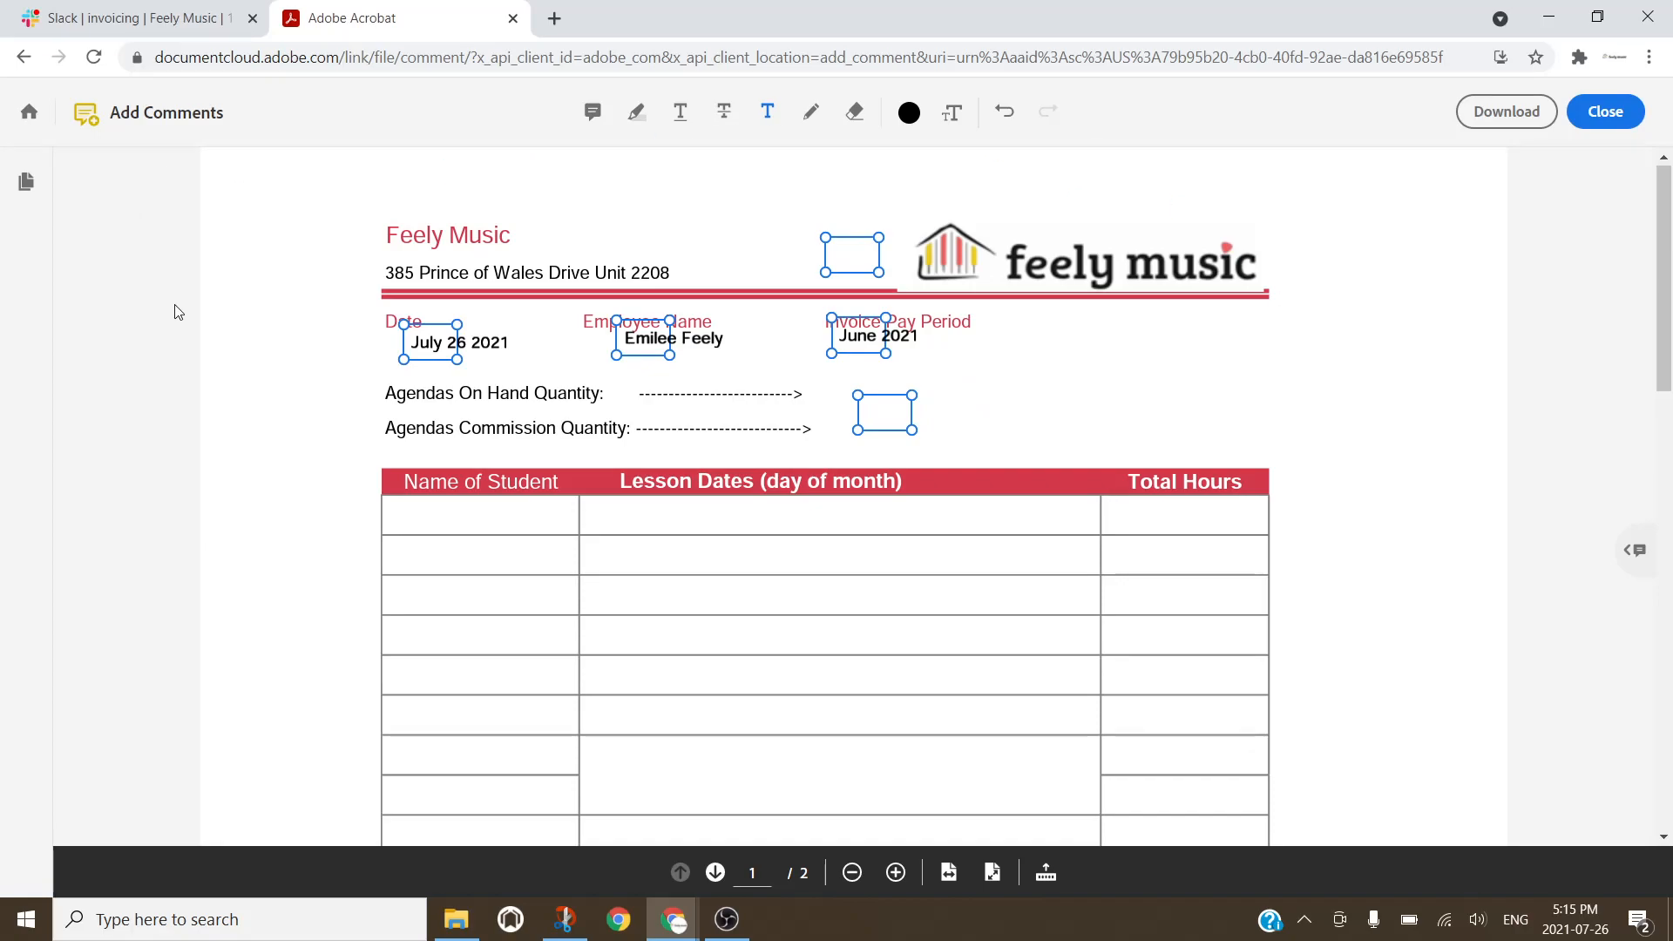
left_click(877, 414)
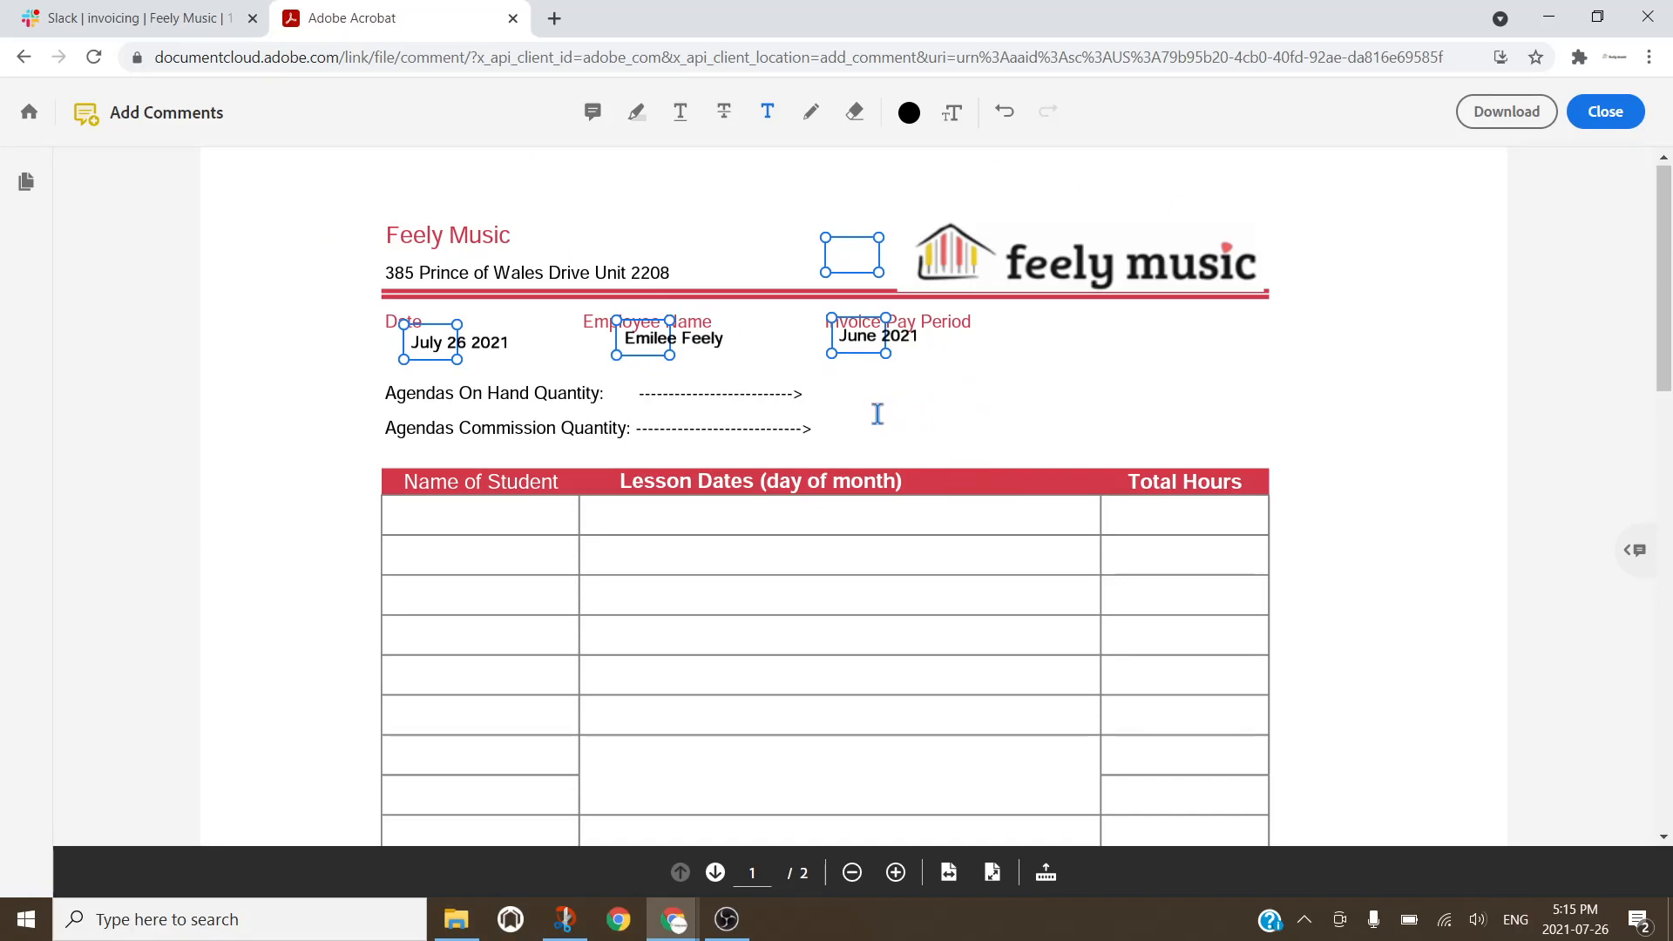
left_click(827, 425)
left_click(811, 387)
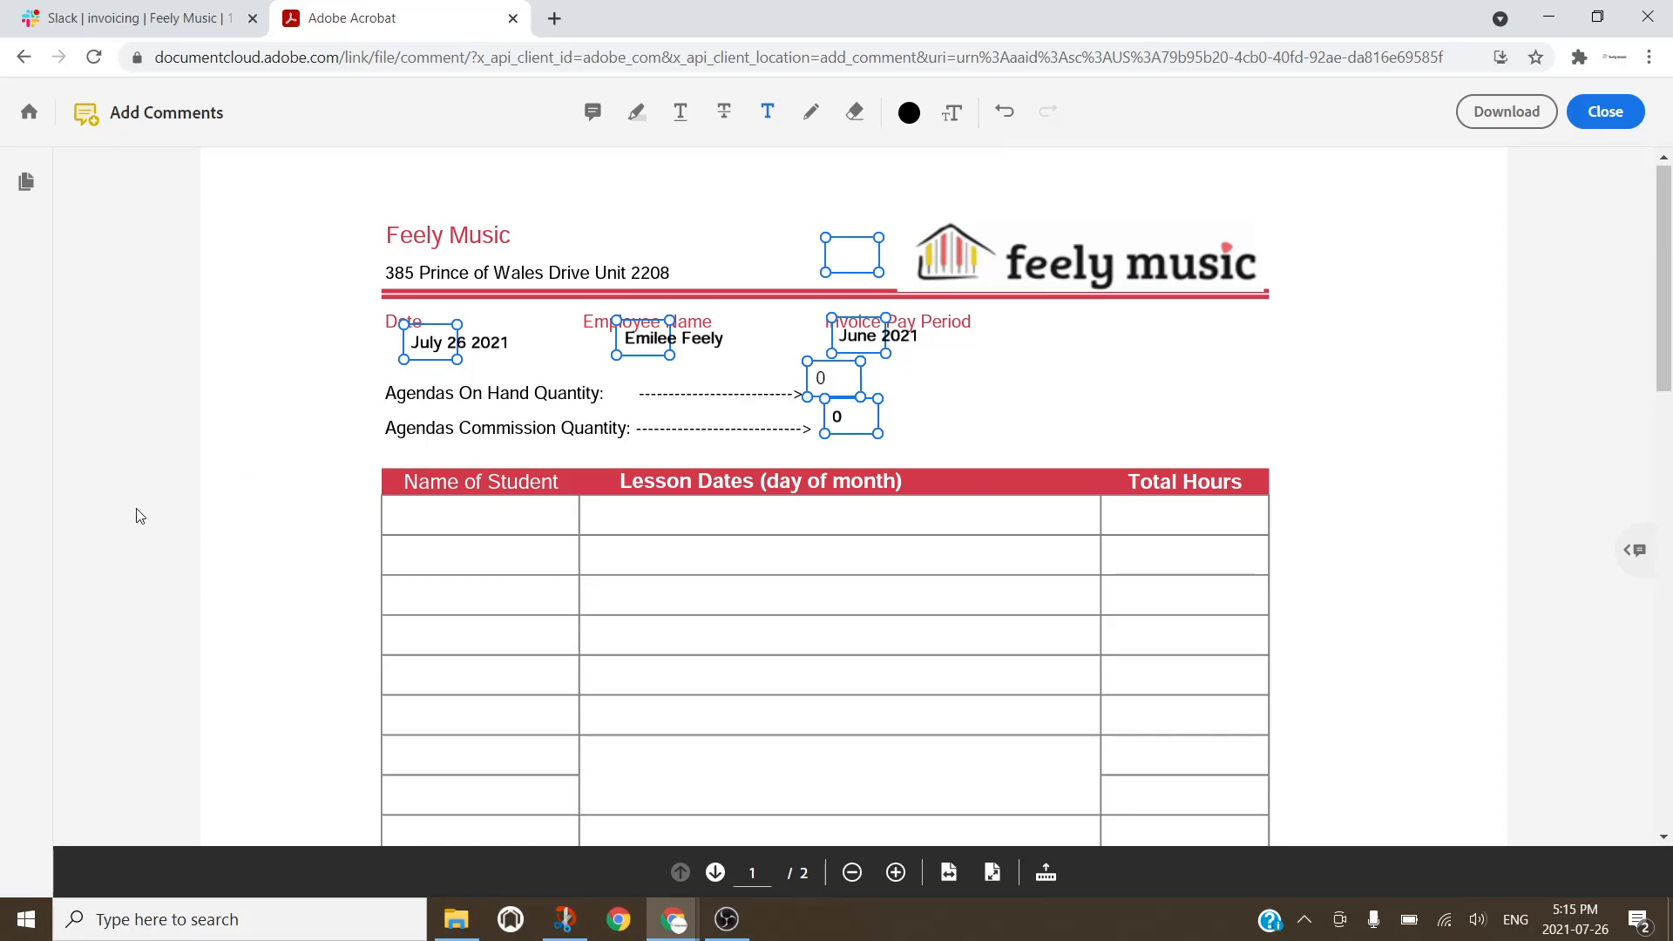
type("0")
scroll(554, 488, "down", 1)
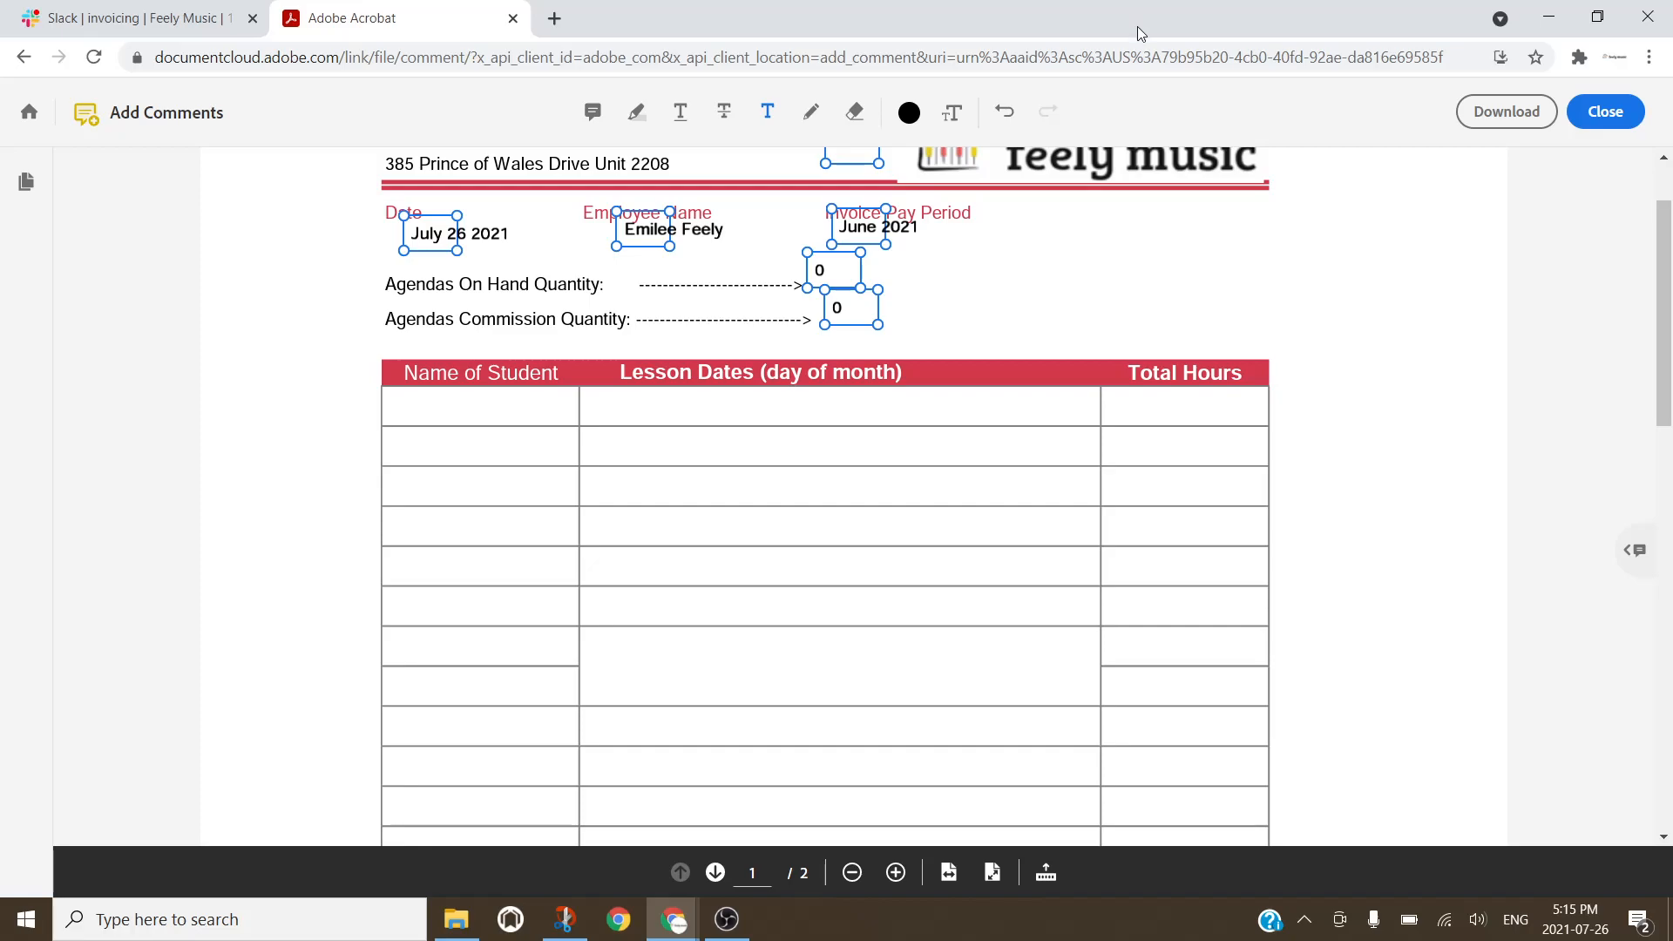
Step: Restore the invoice window to its place beside the WellnessLiving schedule
double_click(1139, 33)
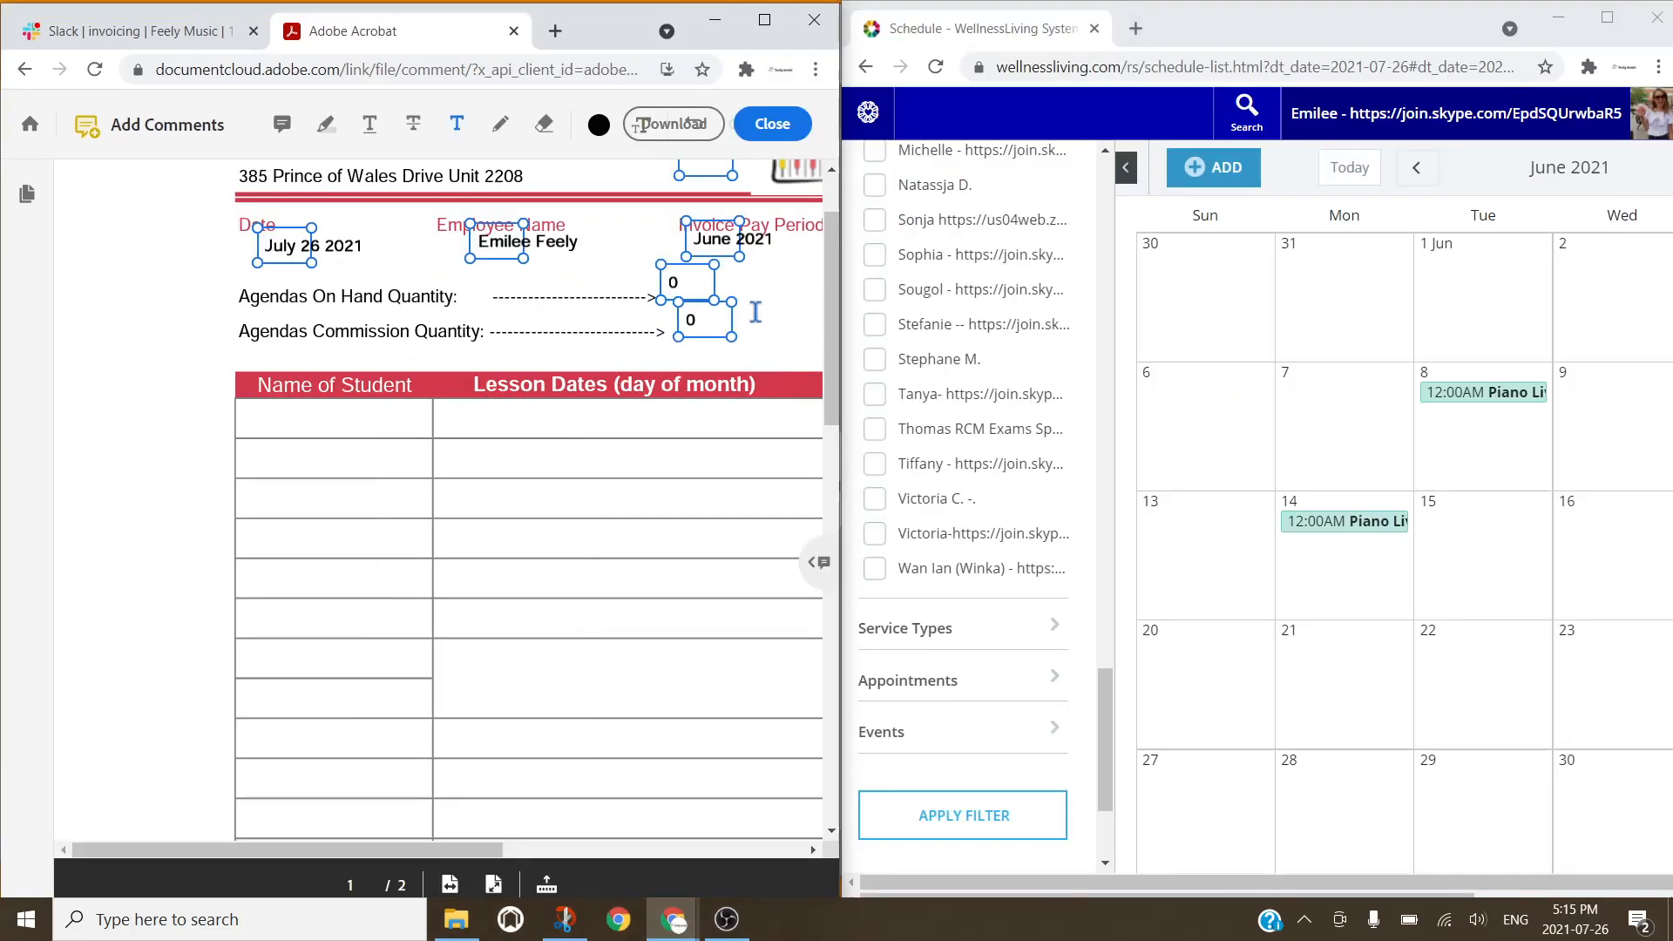
scroll(754, 313, "right", 1)
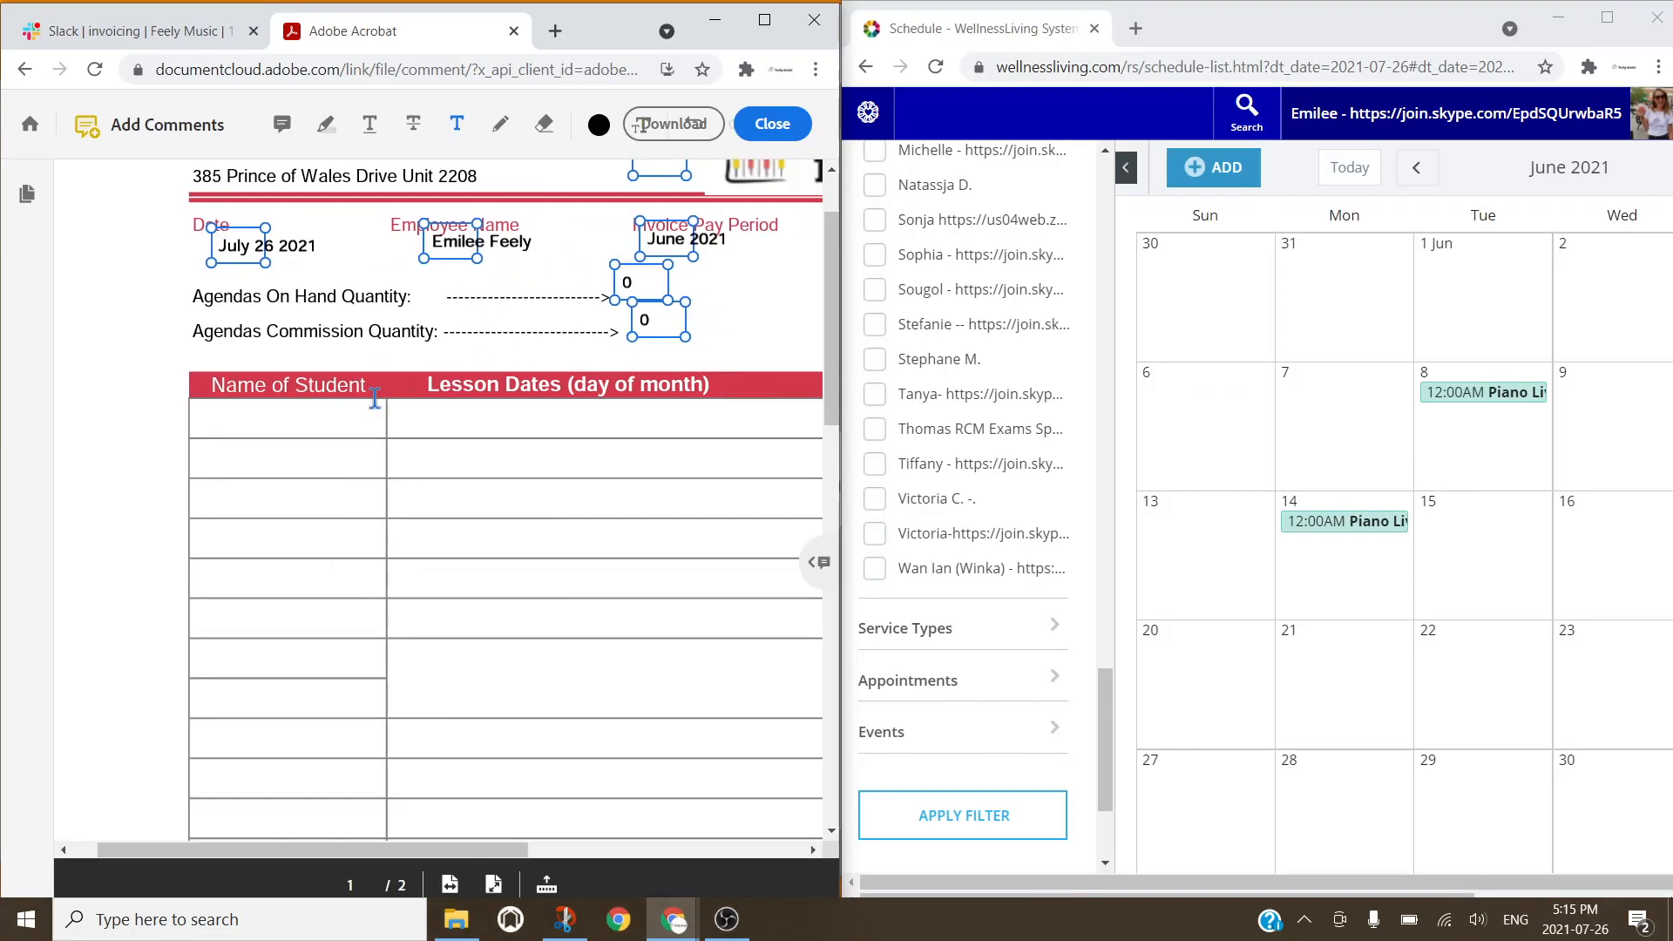
scroll(328, 431, "down", 1)
scroll(328, 432, "right", 1)
scroll(329, 431, "right", 2)
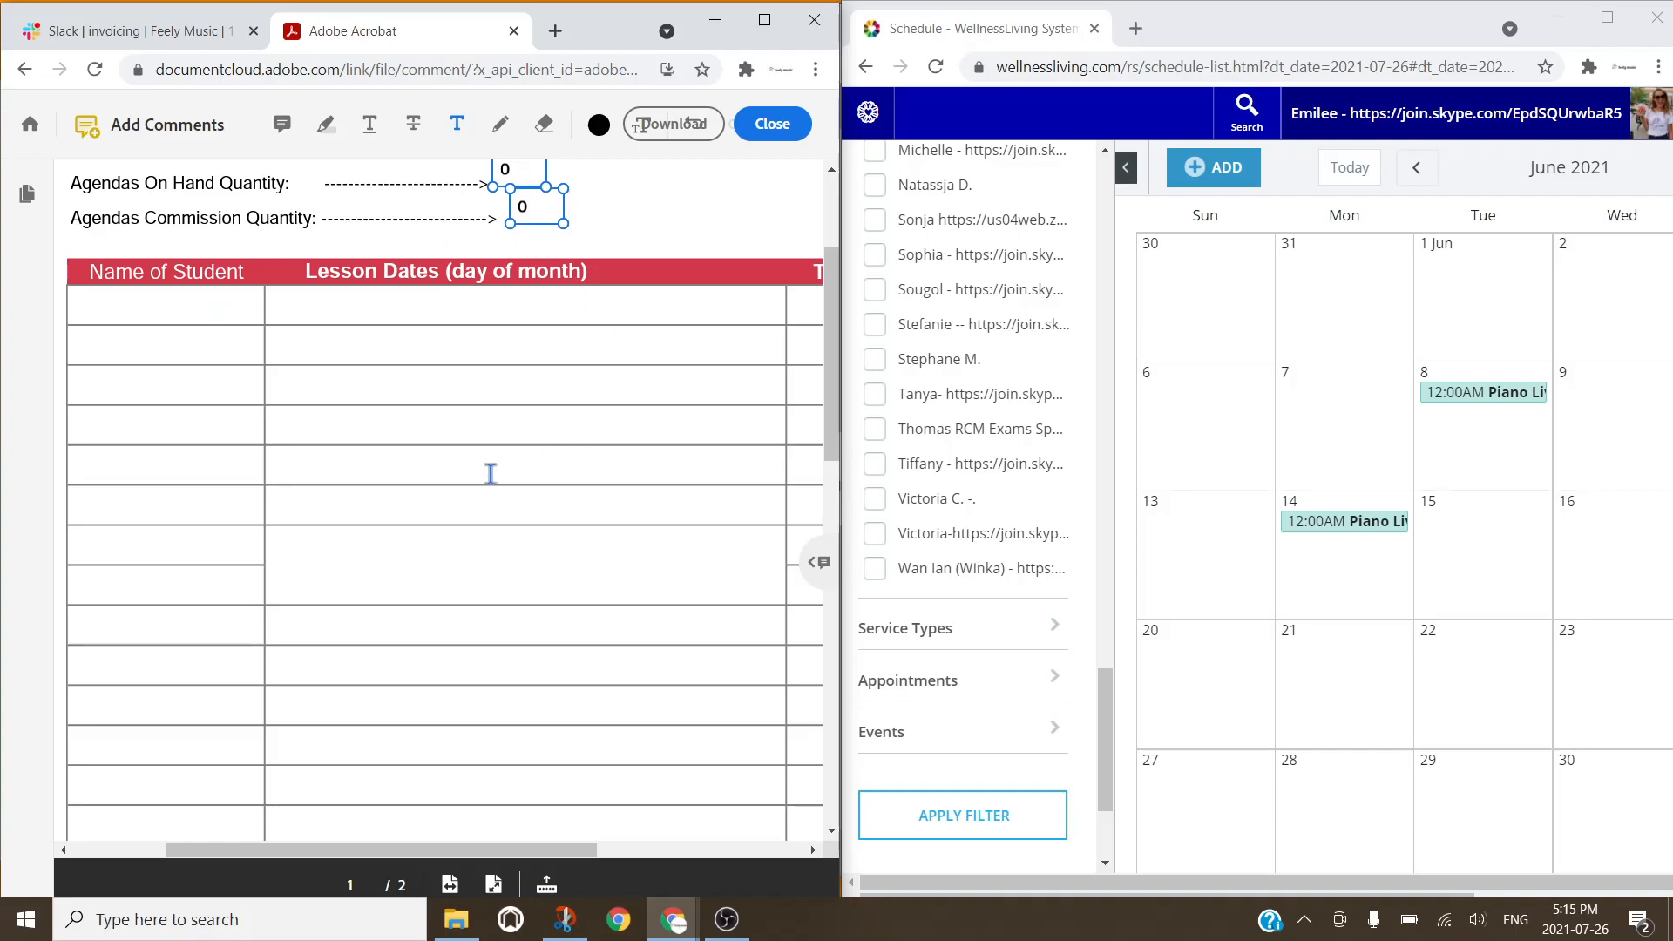
Step: Read the student from the 8 June lesson and type their name in the first Name of Student cell
left_click(1444, 394)
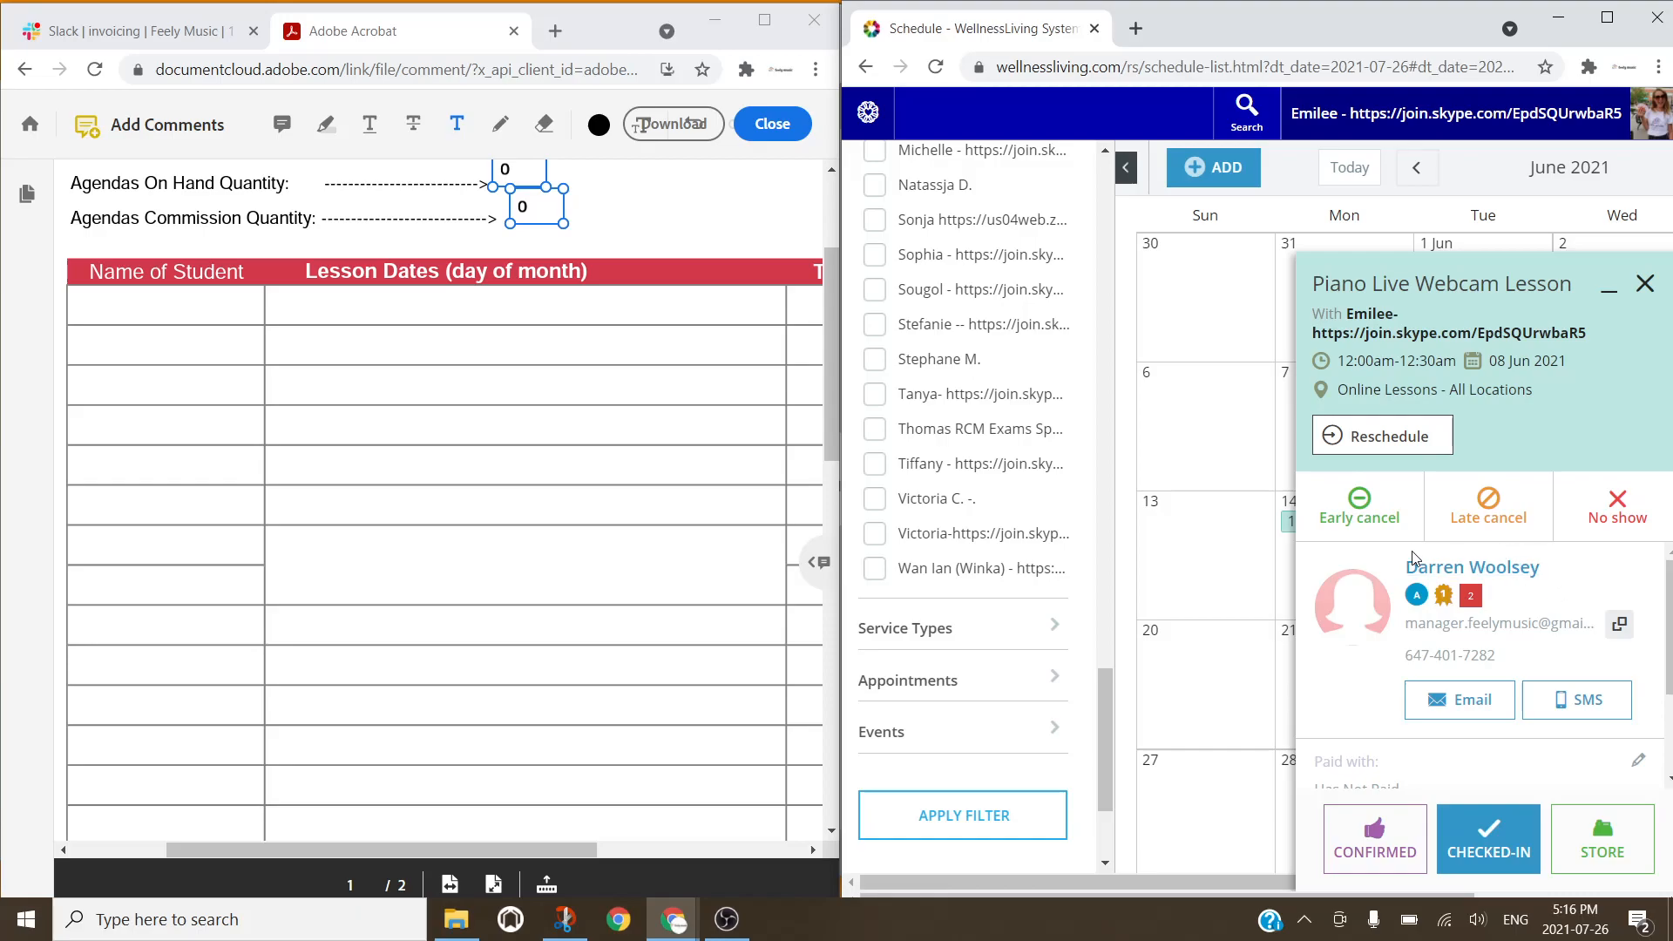
left_click(86, 309)
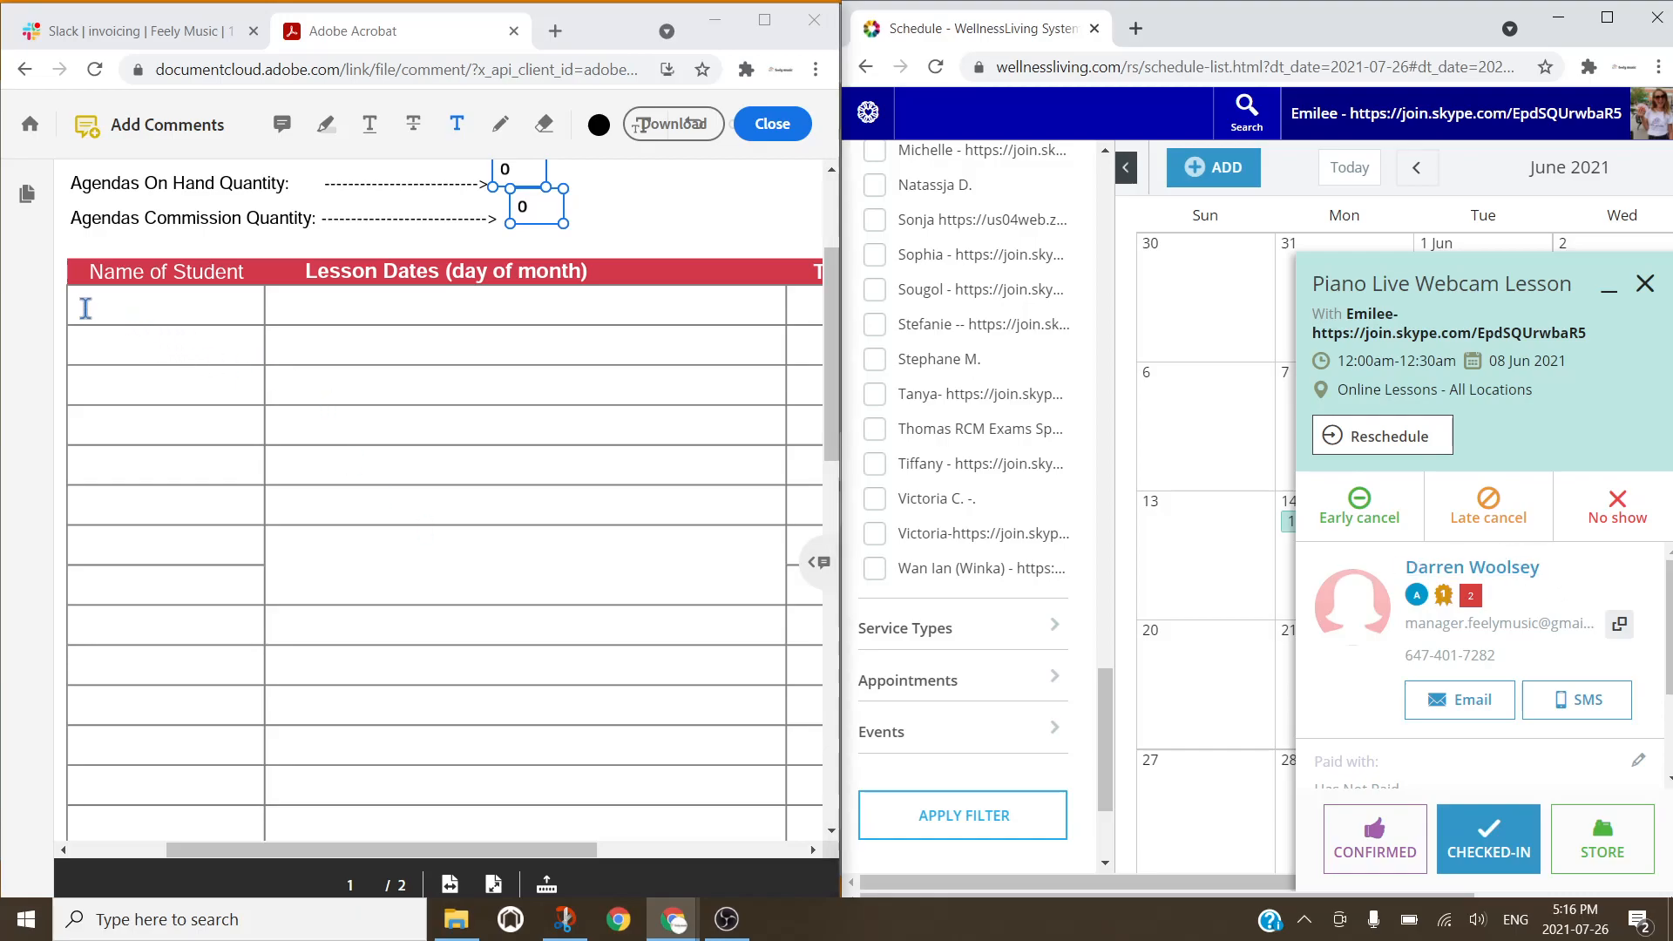
left_click(86, 308)
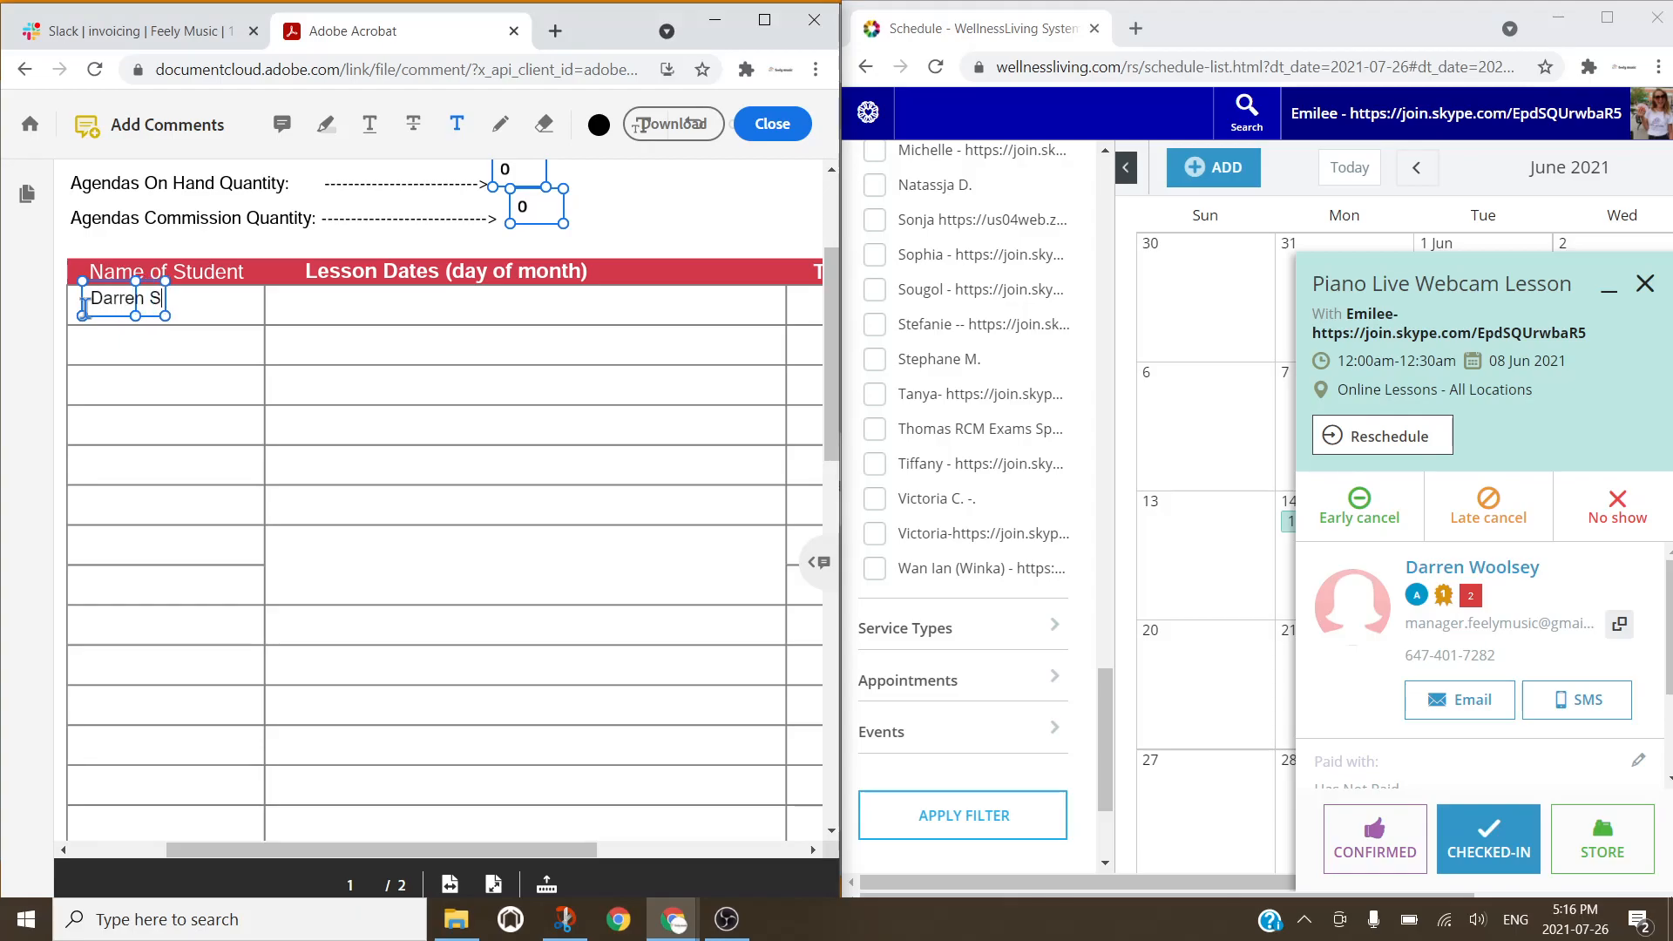
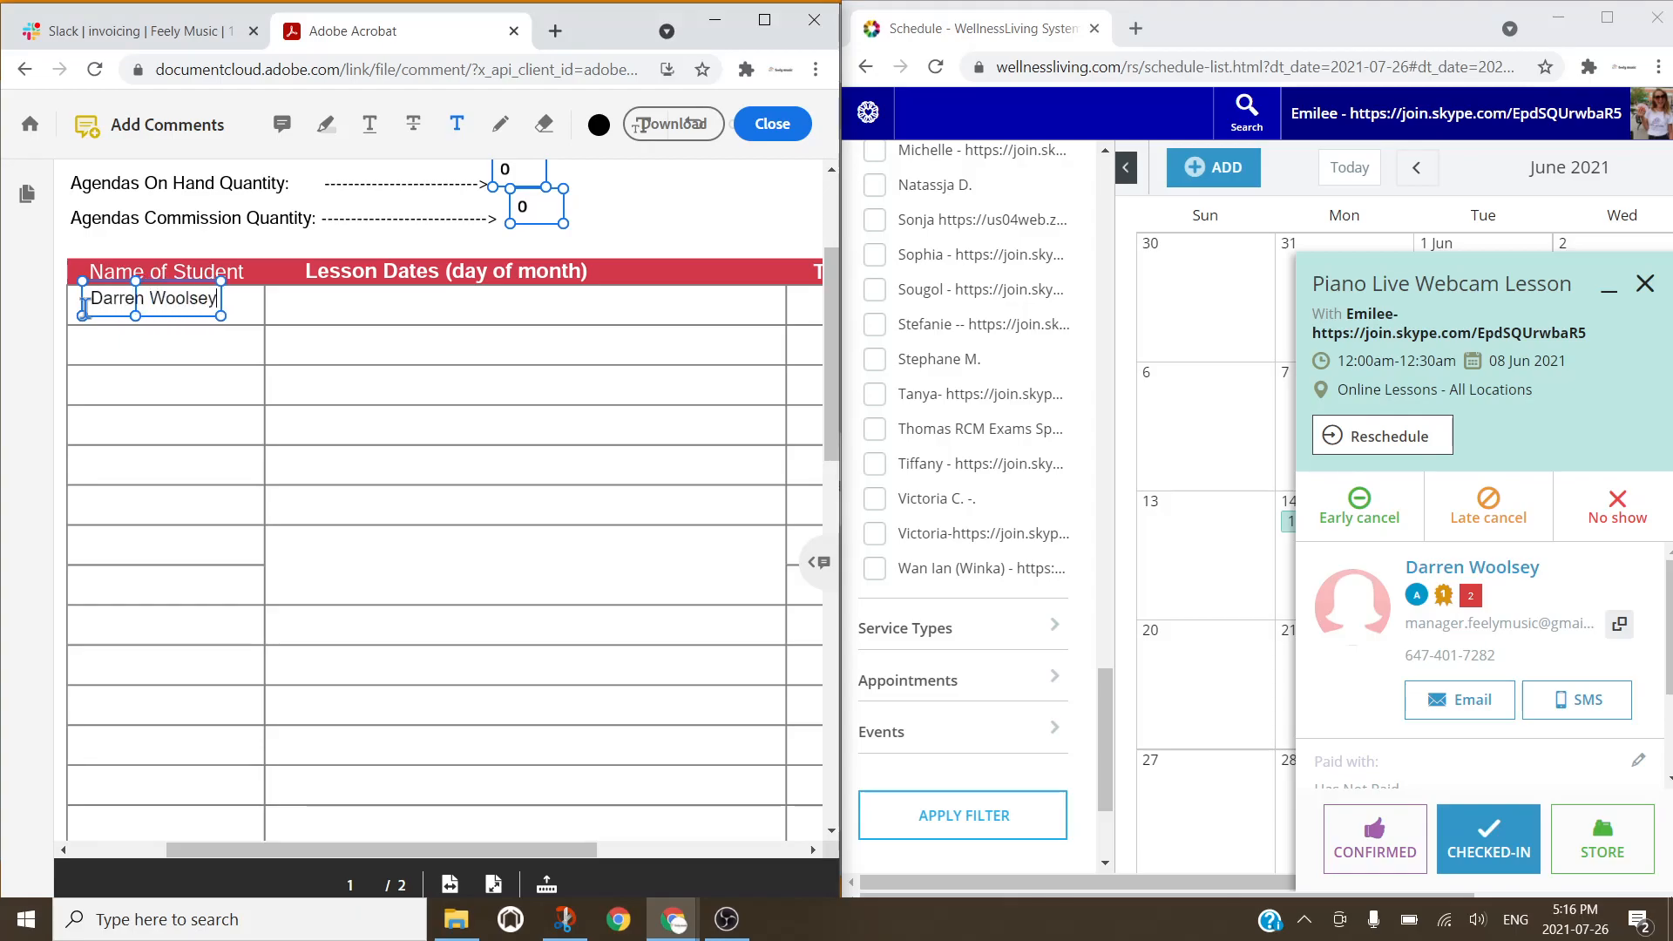
Step: Enter 'June 8,' in the first row's Lesson Dates cell
left_click(286, 302)
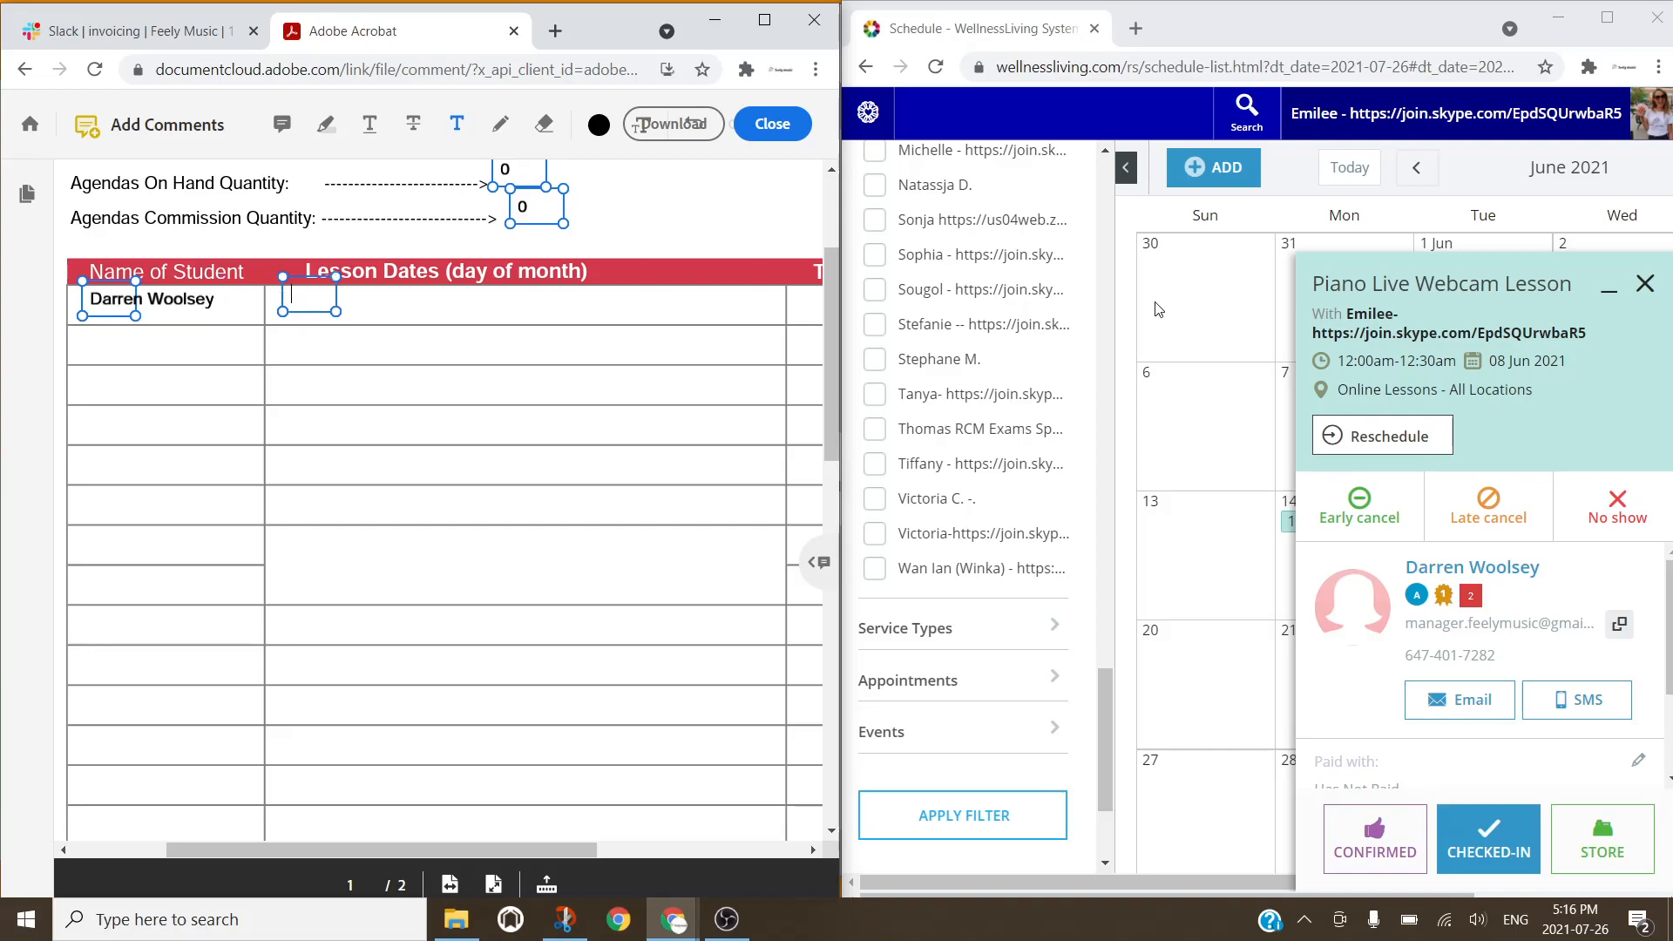
left_click(1643, 285)
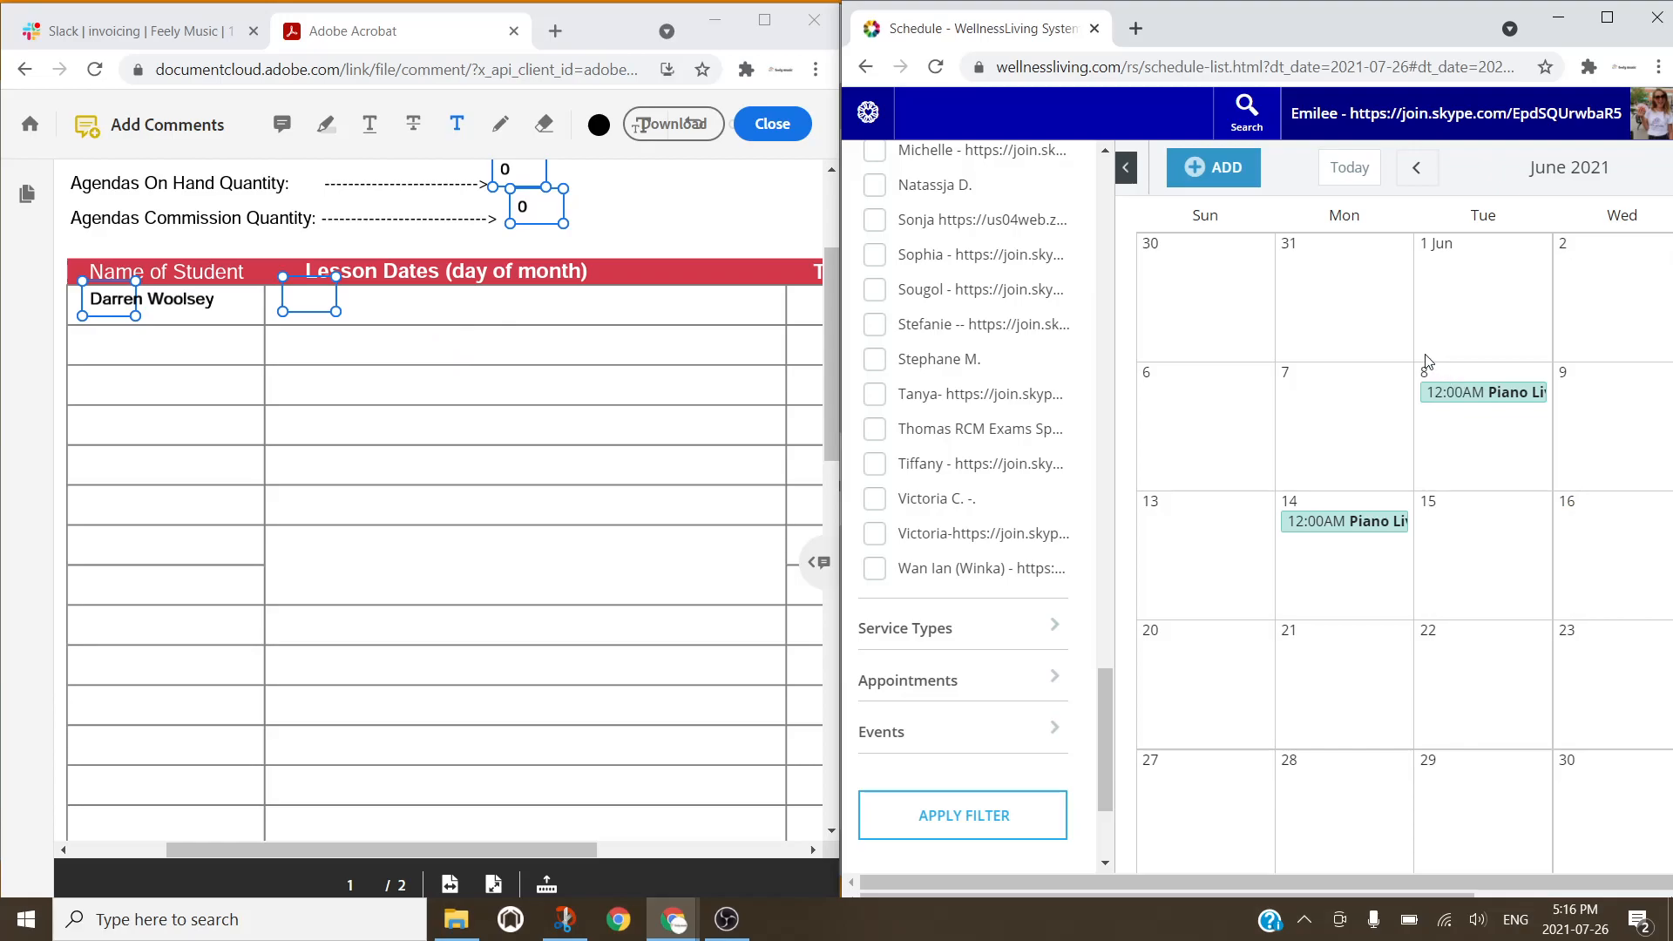
left_click(323, 303)
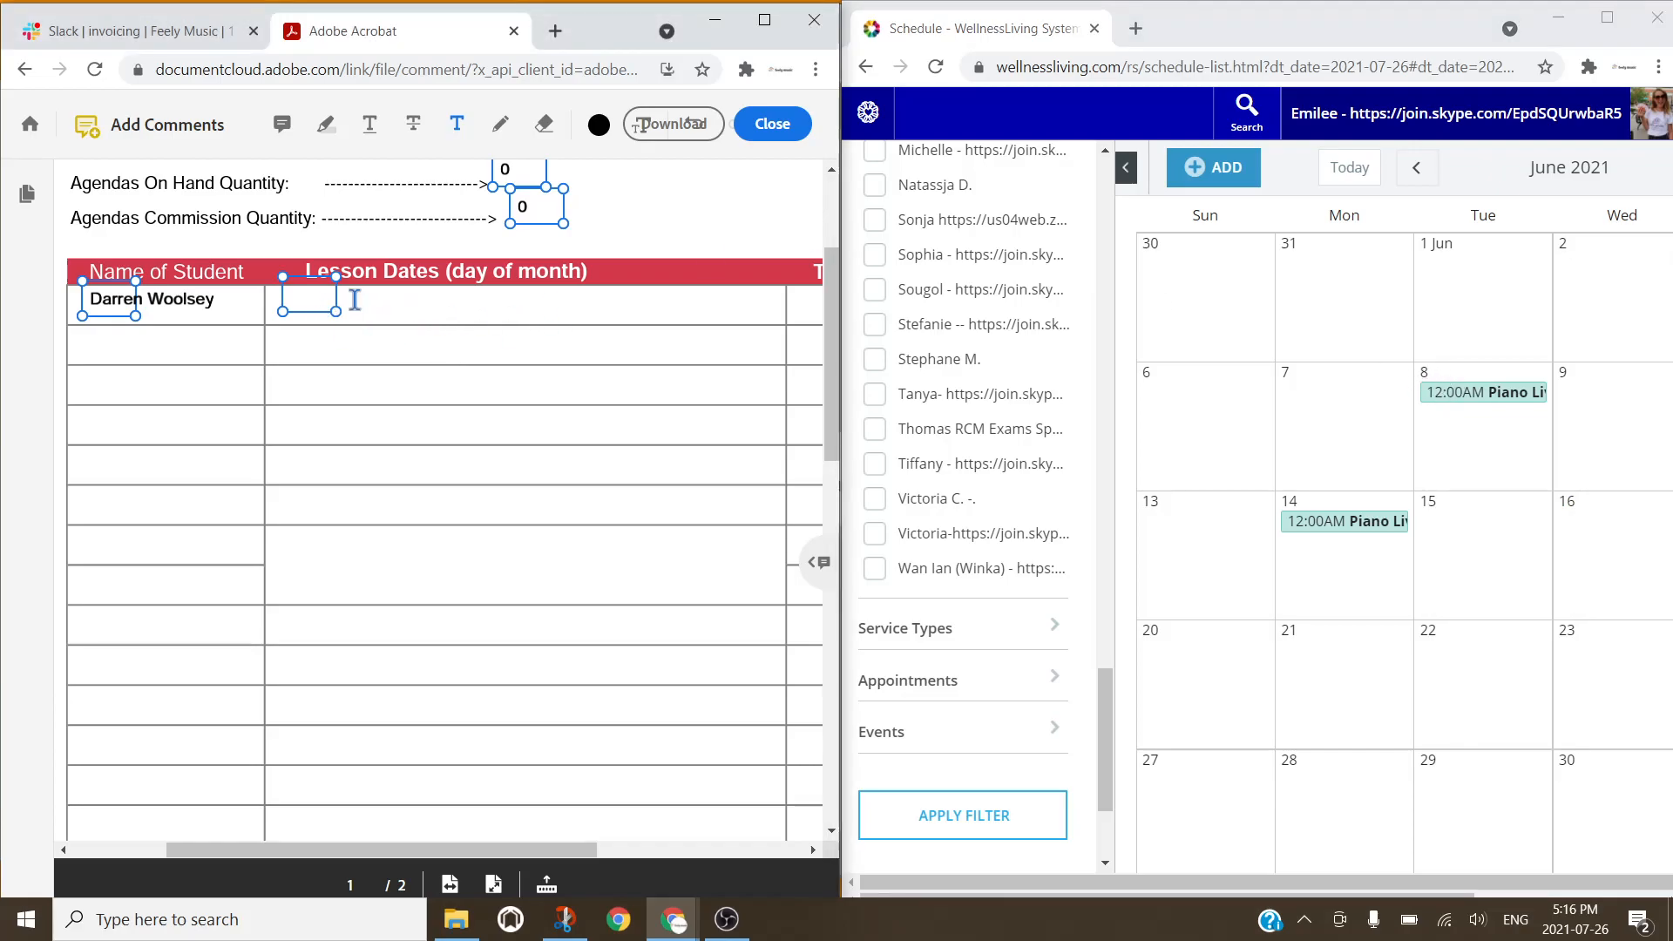
left_click(346, 303)
type("June 8,")
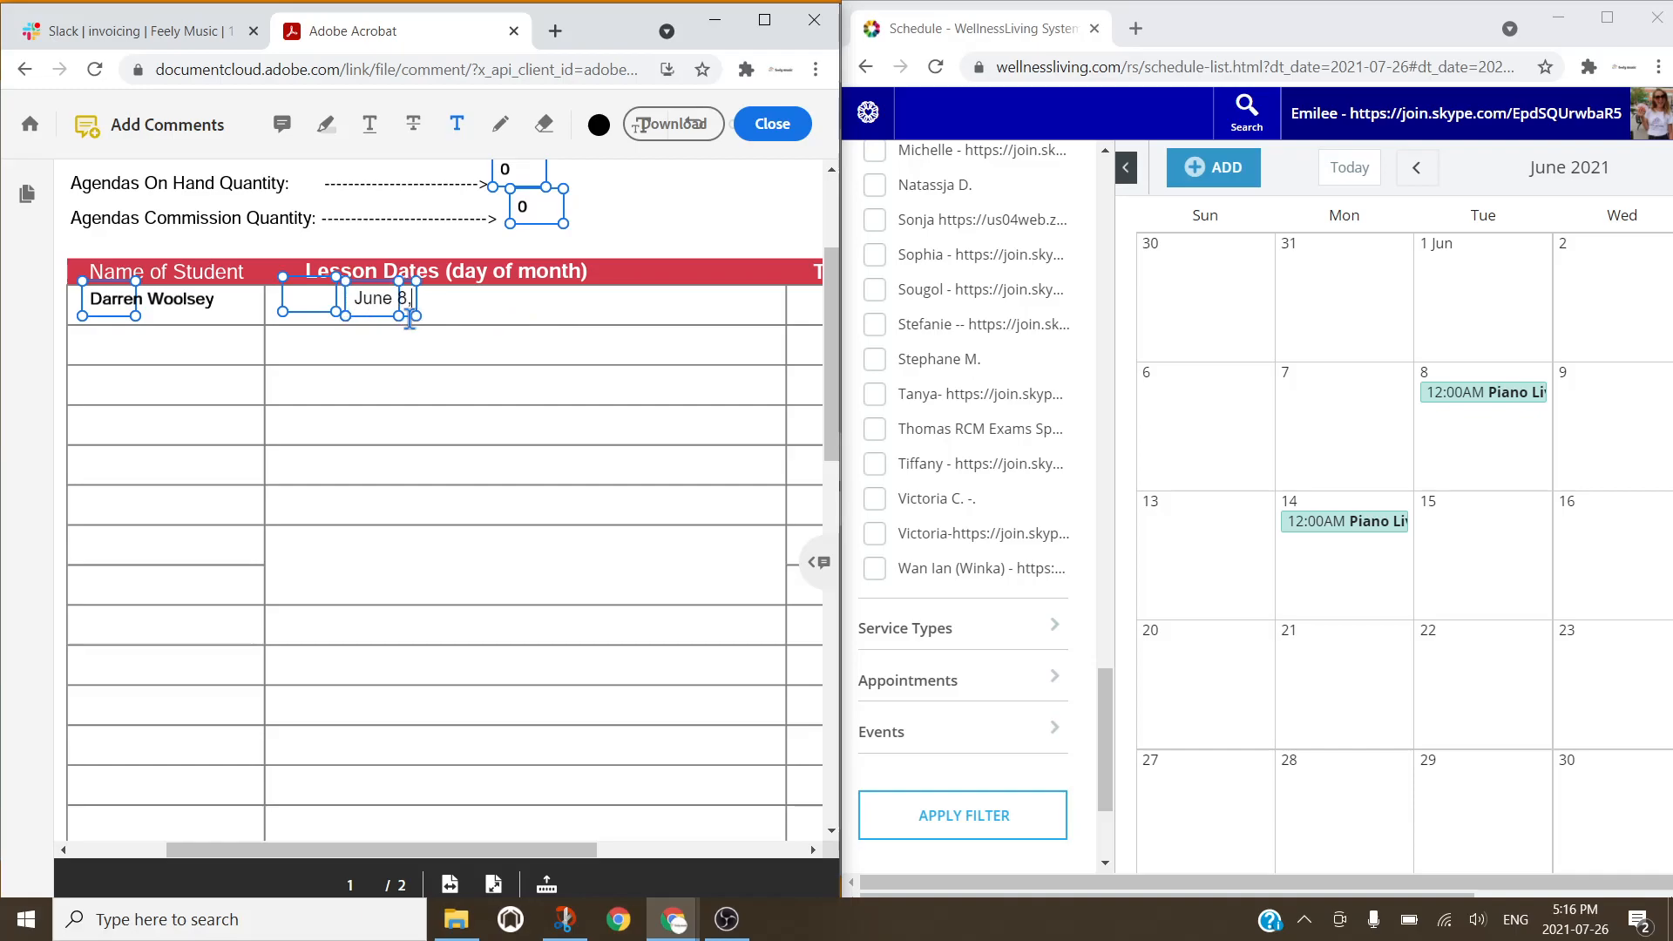
Step: Check the 14 June lesson and add June 14 beside June 8 in Lesson Dates
left_click(1358, 527)
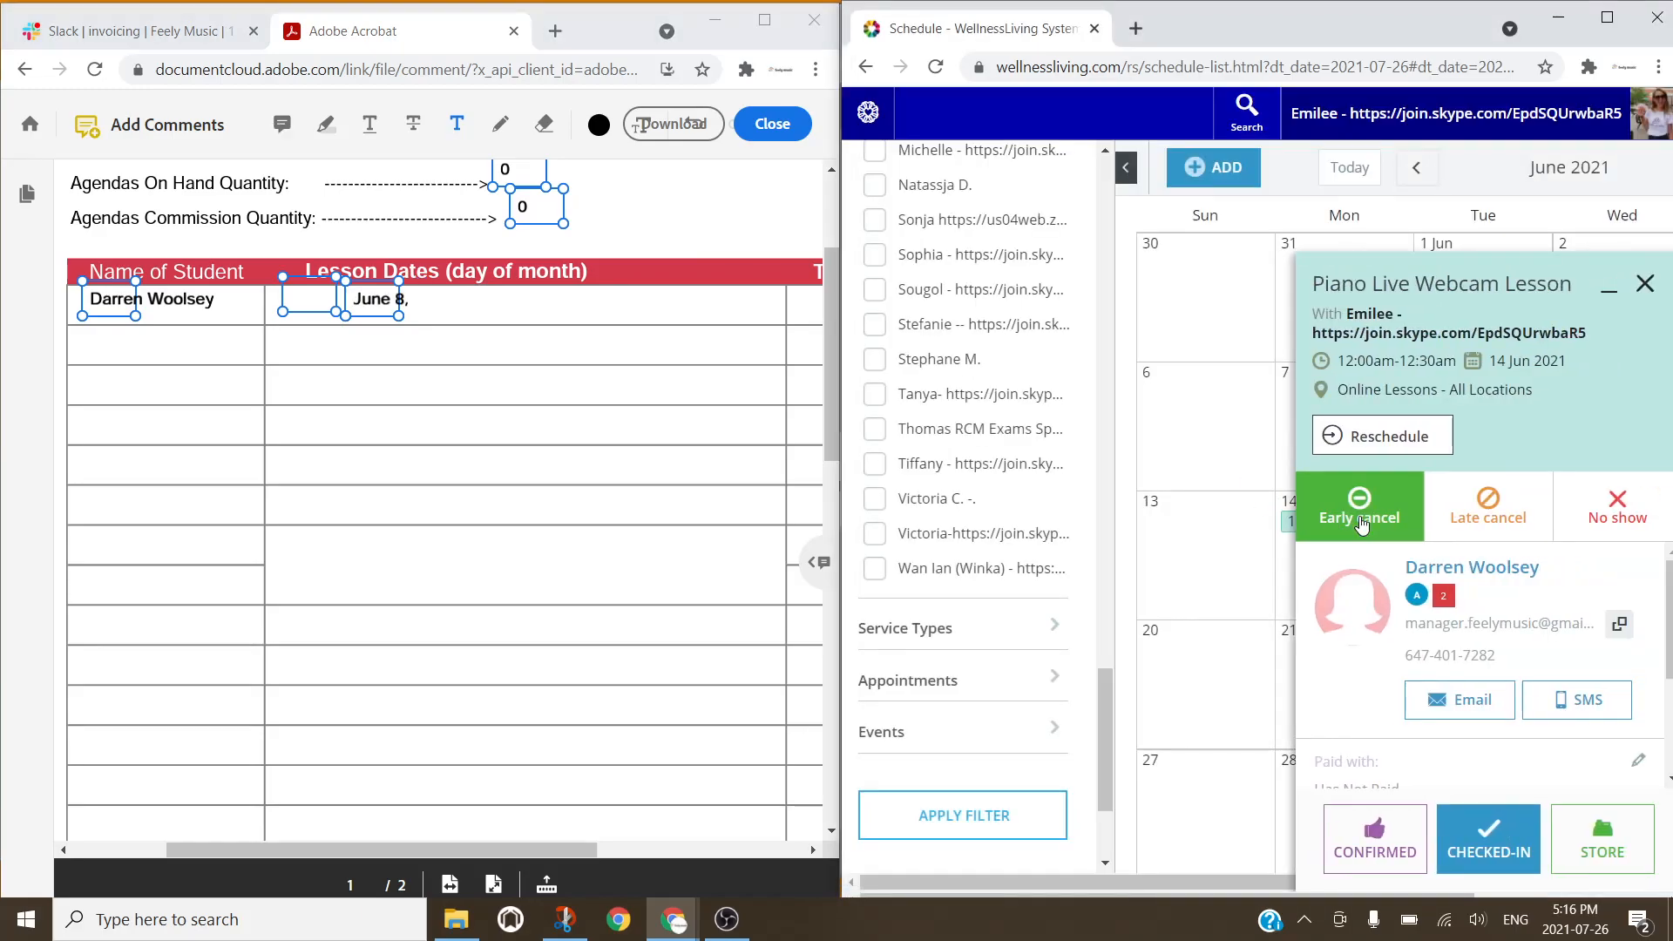
left_click(1644, 283)
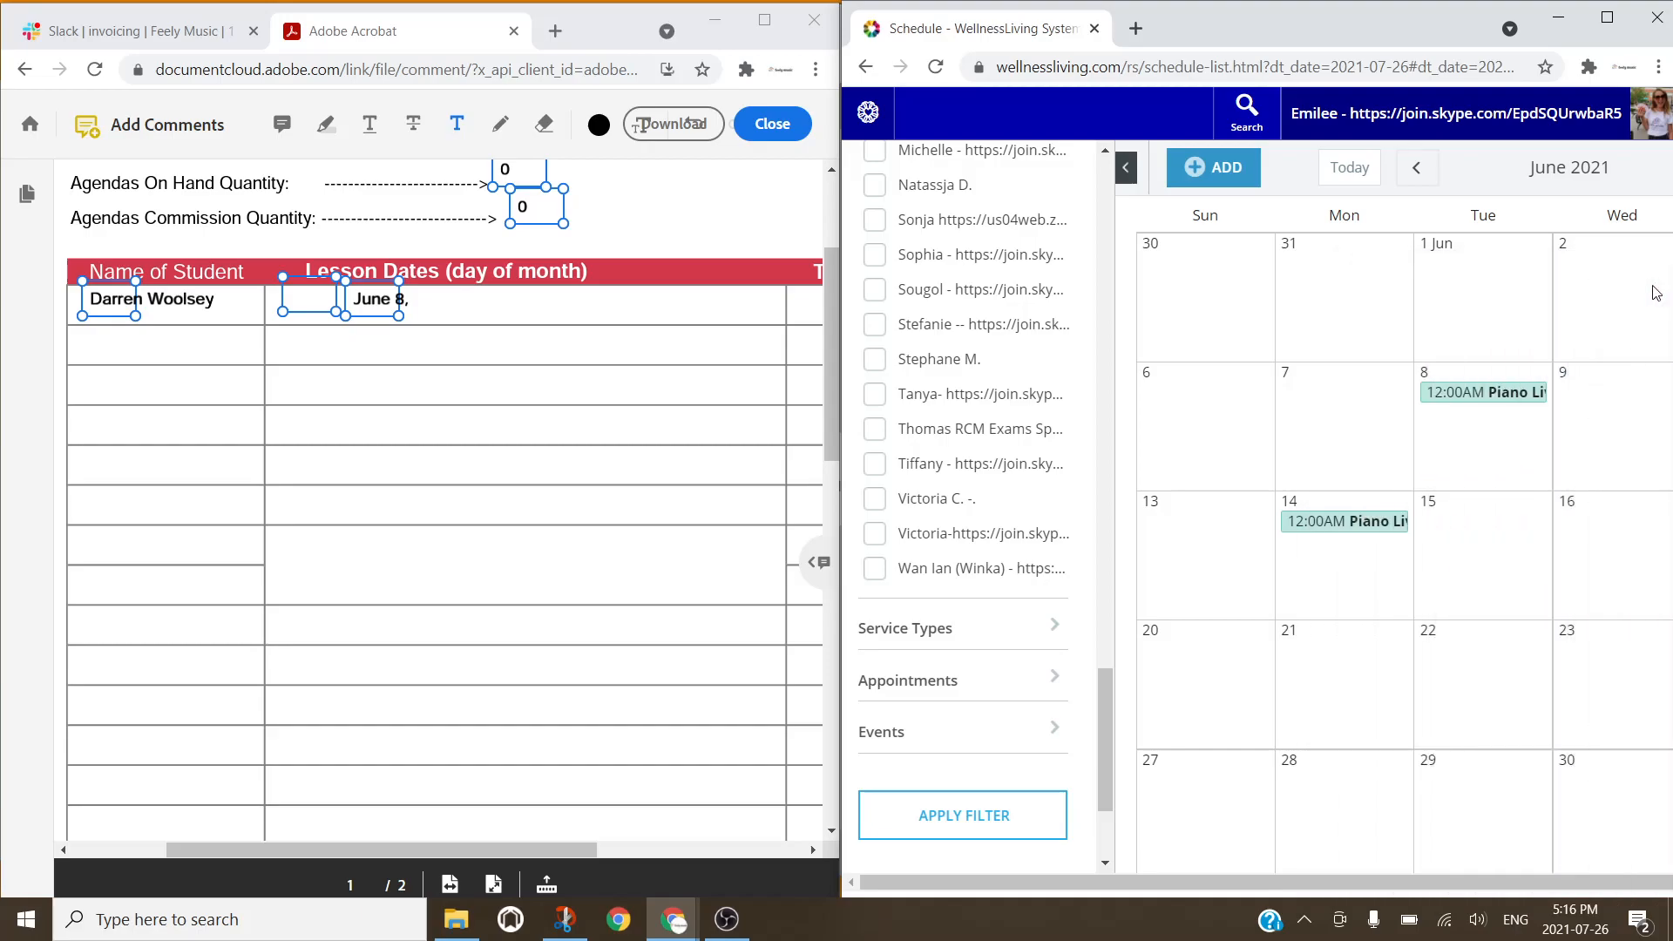
left_click(450, 301)
type("Jue")
type("ne 14")
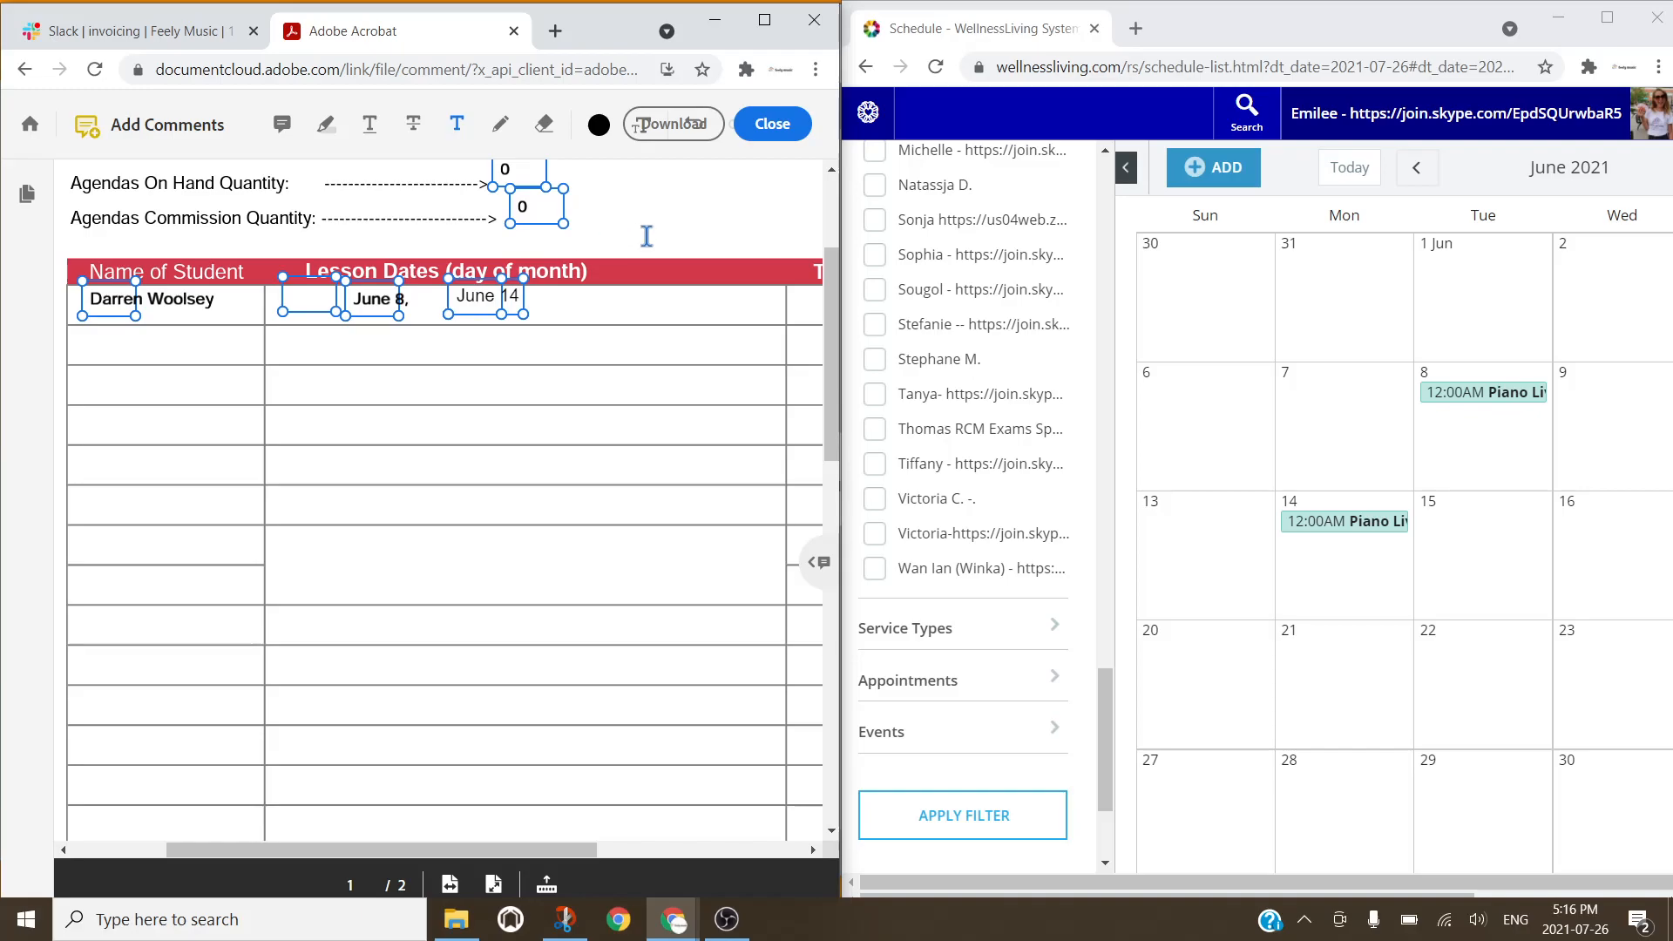
left_click(651, 217)
Step: Check the June 8 and 14 lessons and put 1 in the first row's Total Hours cell
scroll(764, 294, "right", 5)
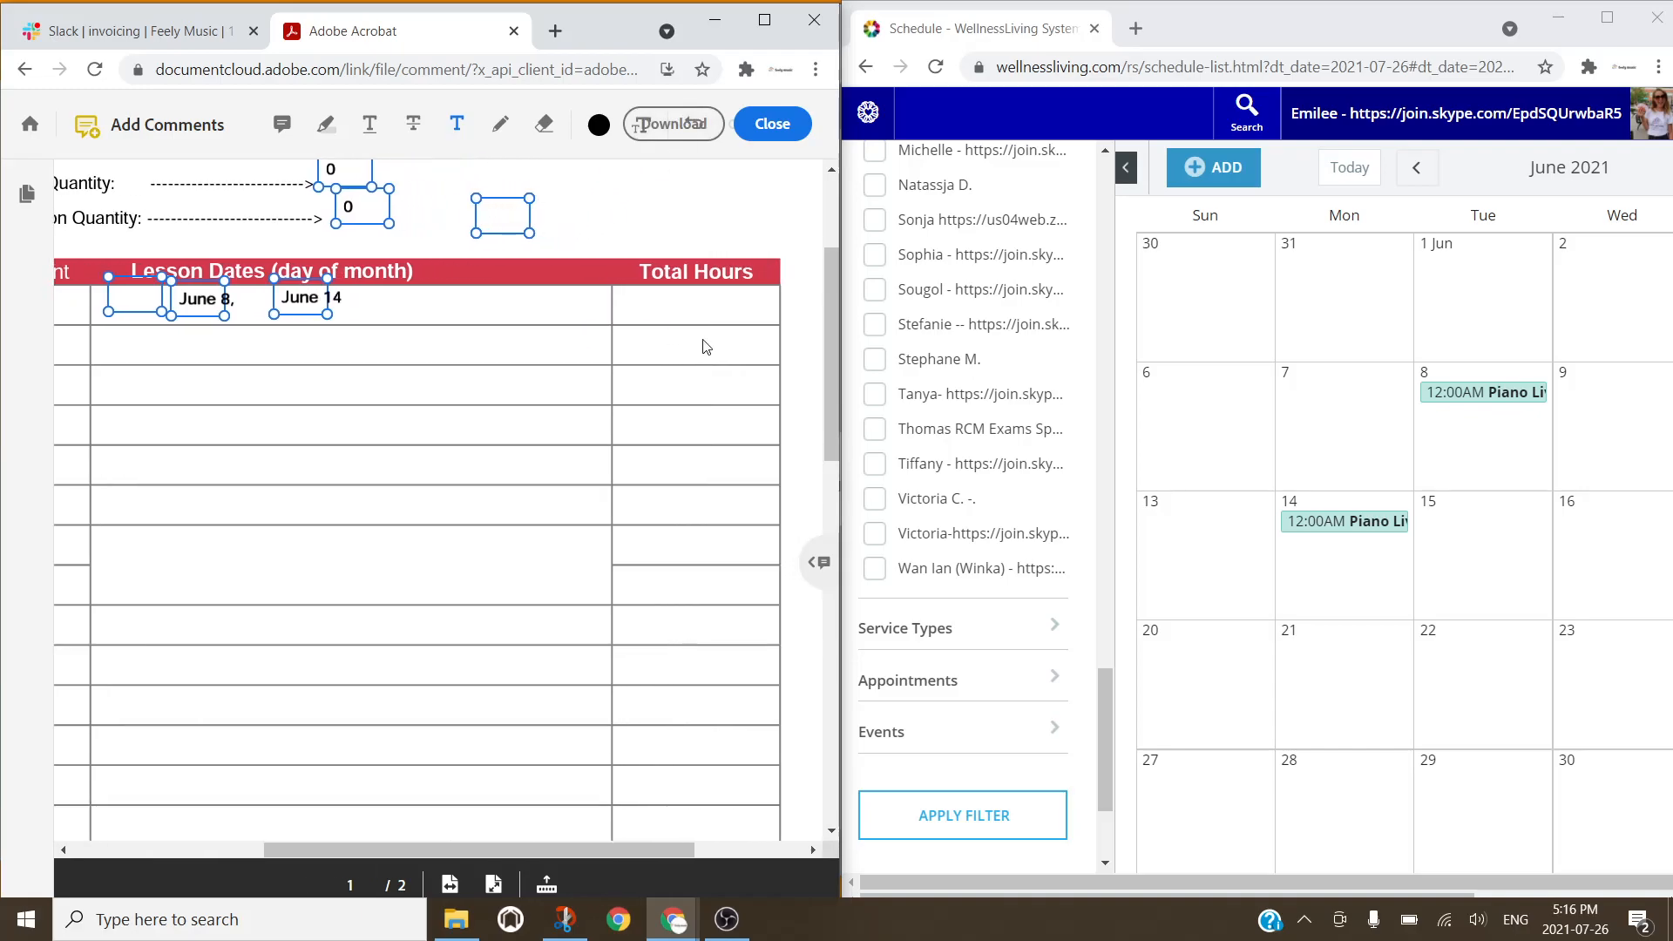
left_click(1449, 410)
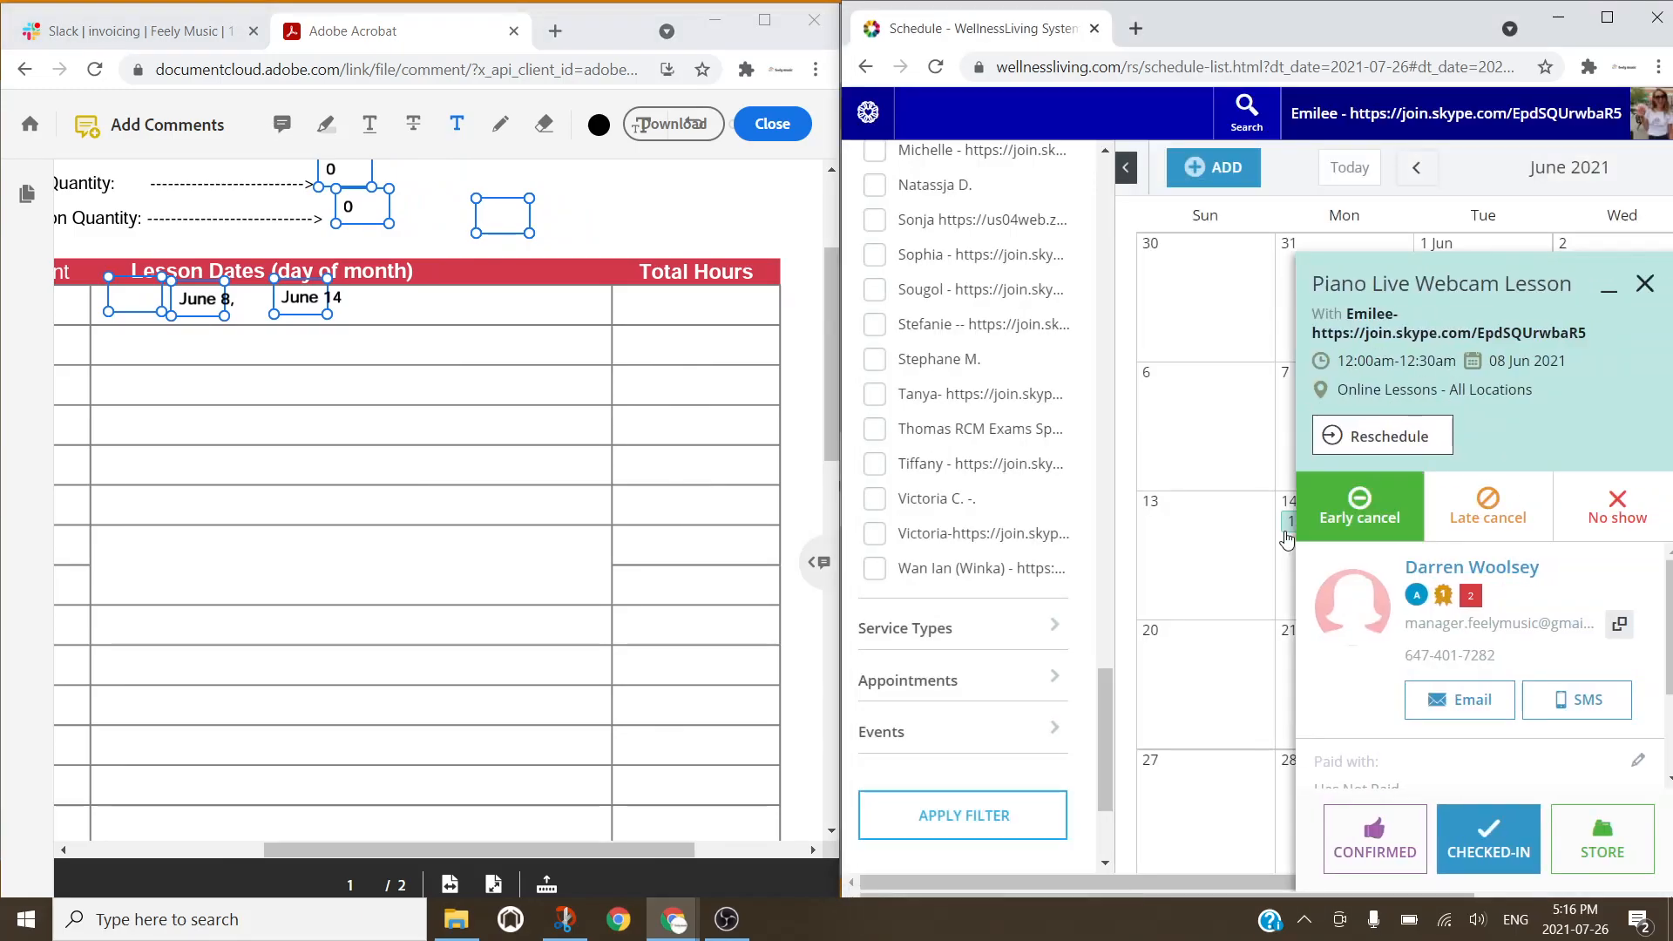
left_click(1285, 523)
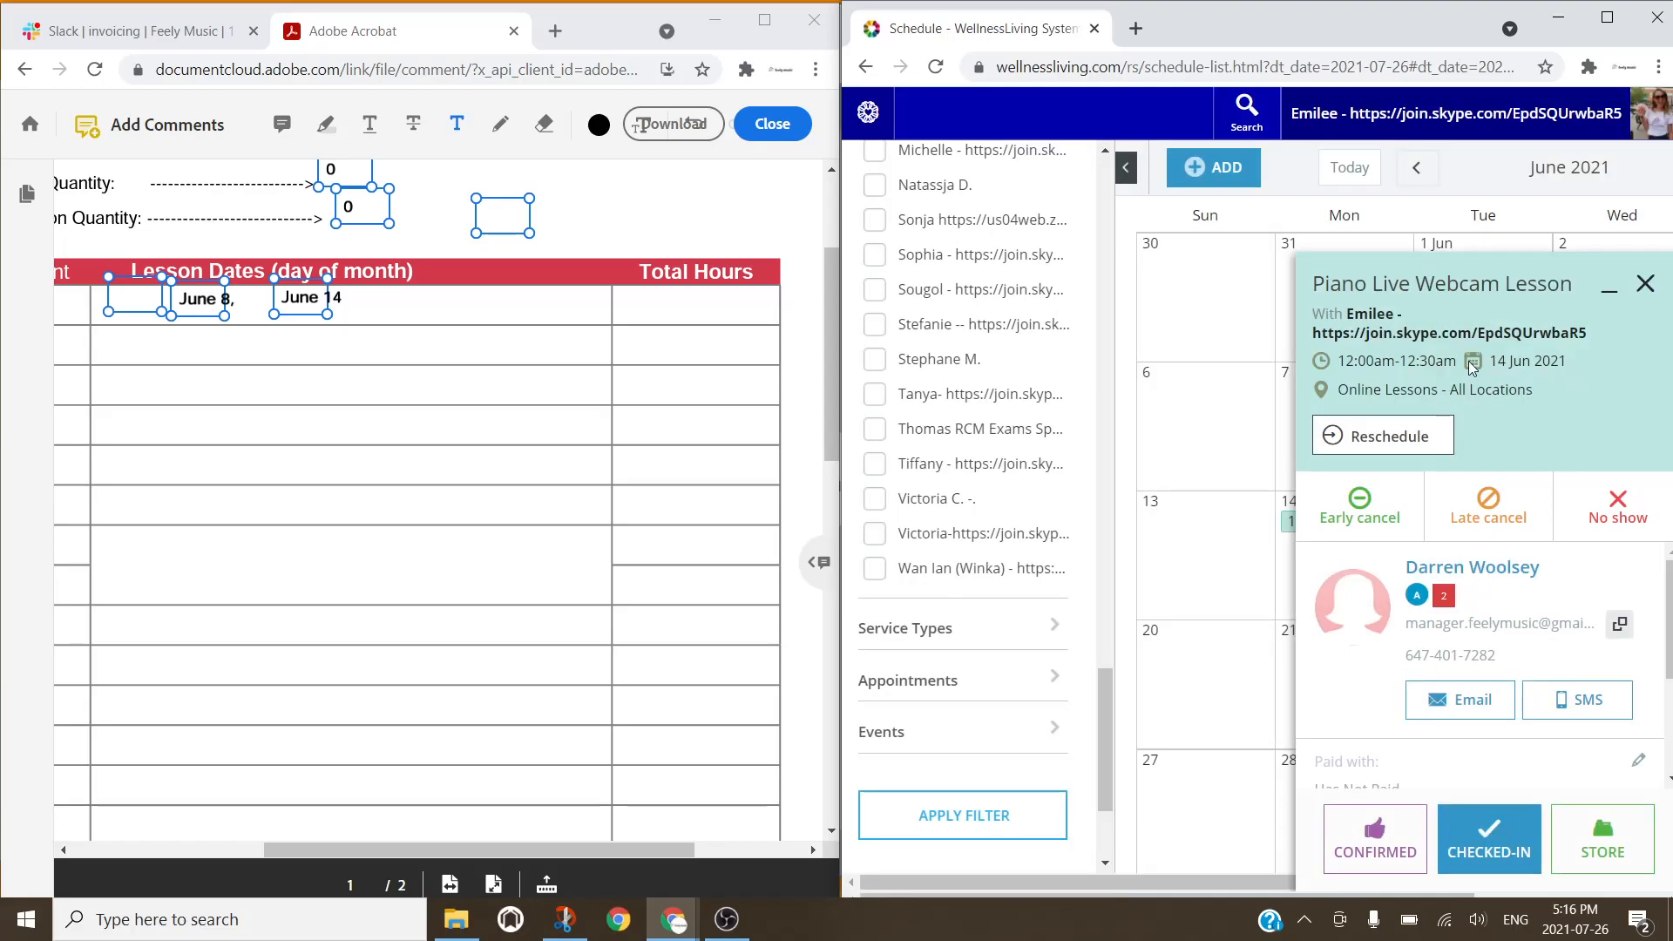
left_click(686, 306)
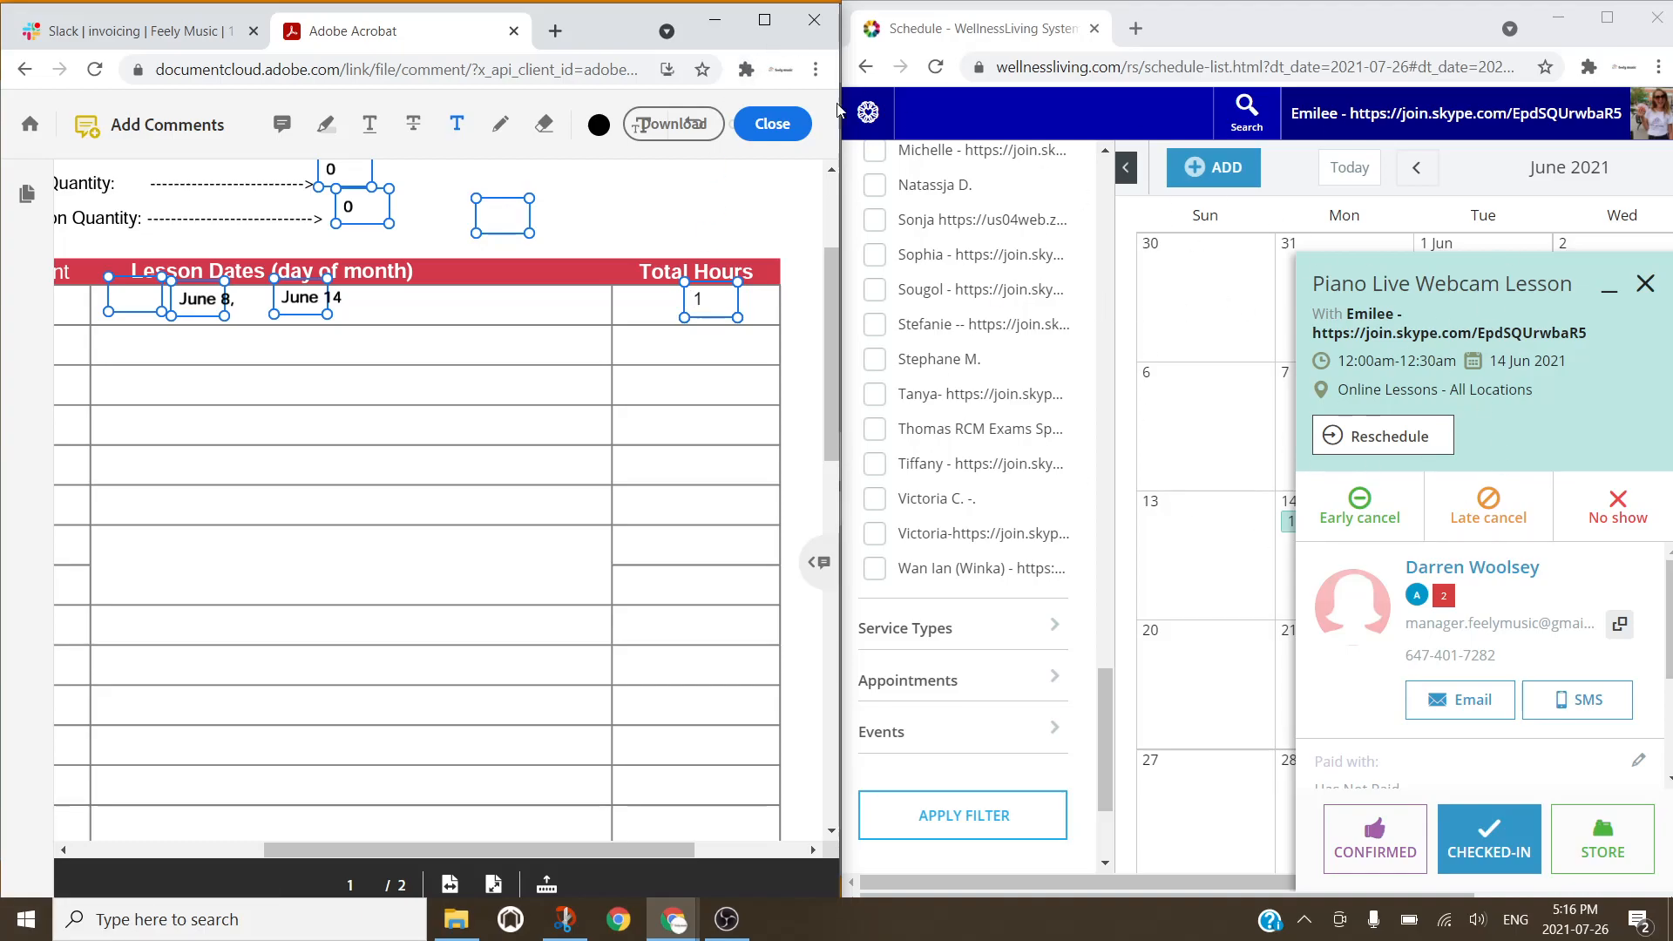
left_click(762, 27)
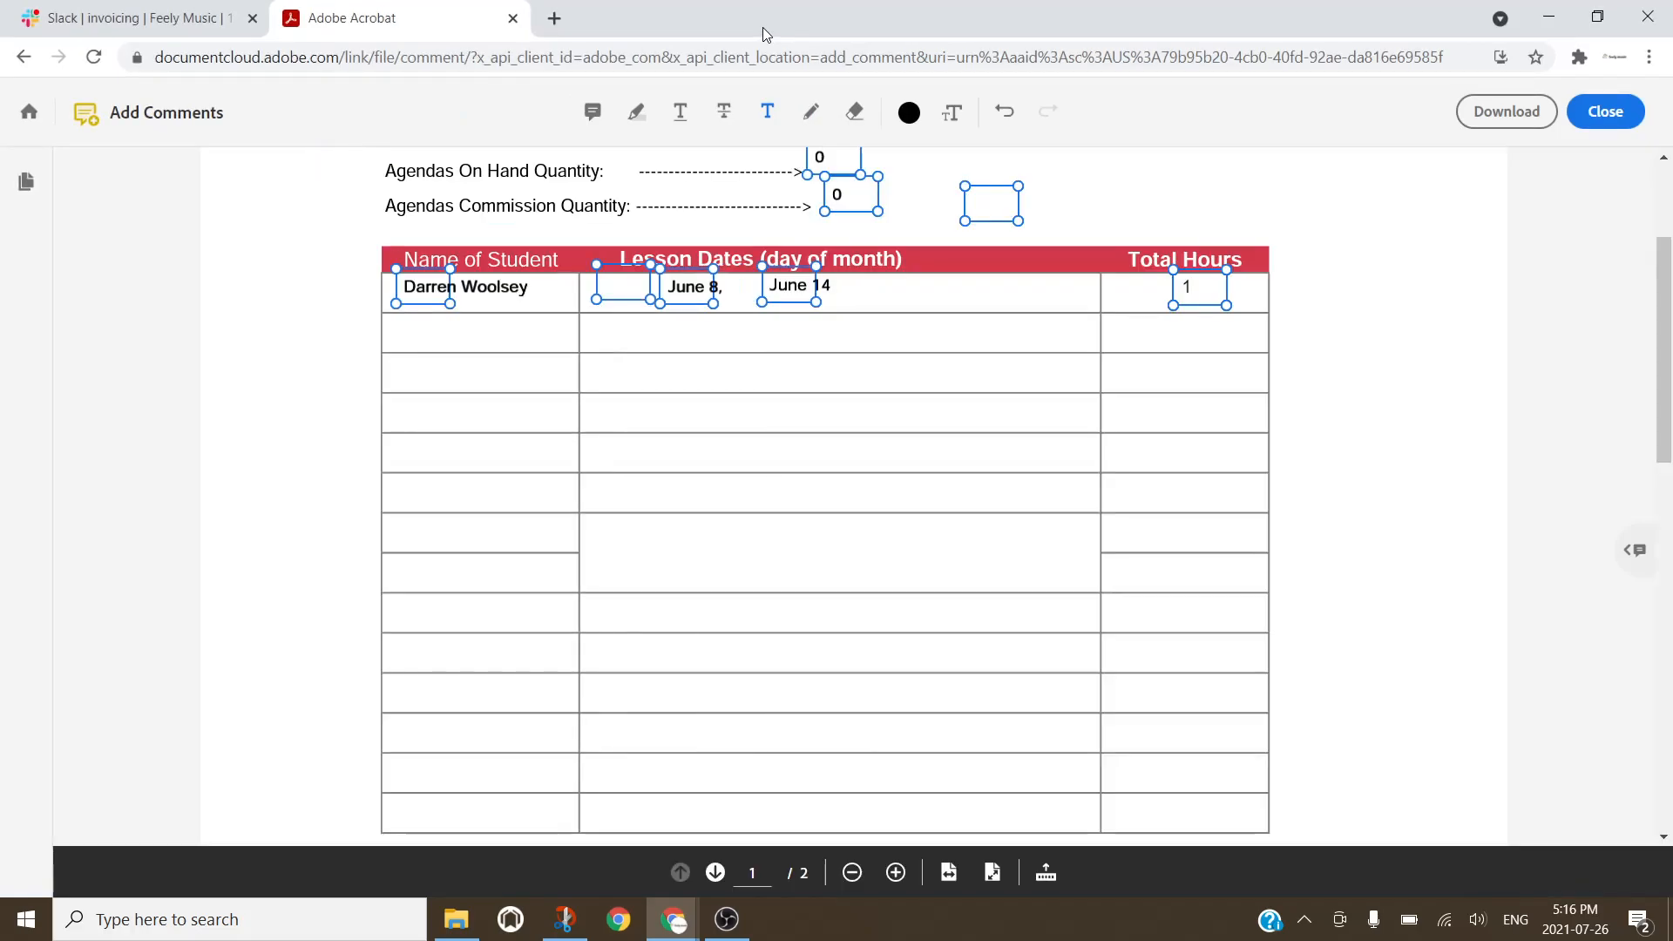
Step: Scroll up to review the filled header and lesson table, then down to page 2's totals
scroll(250, 406, "up", 3)
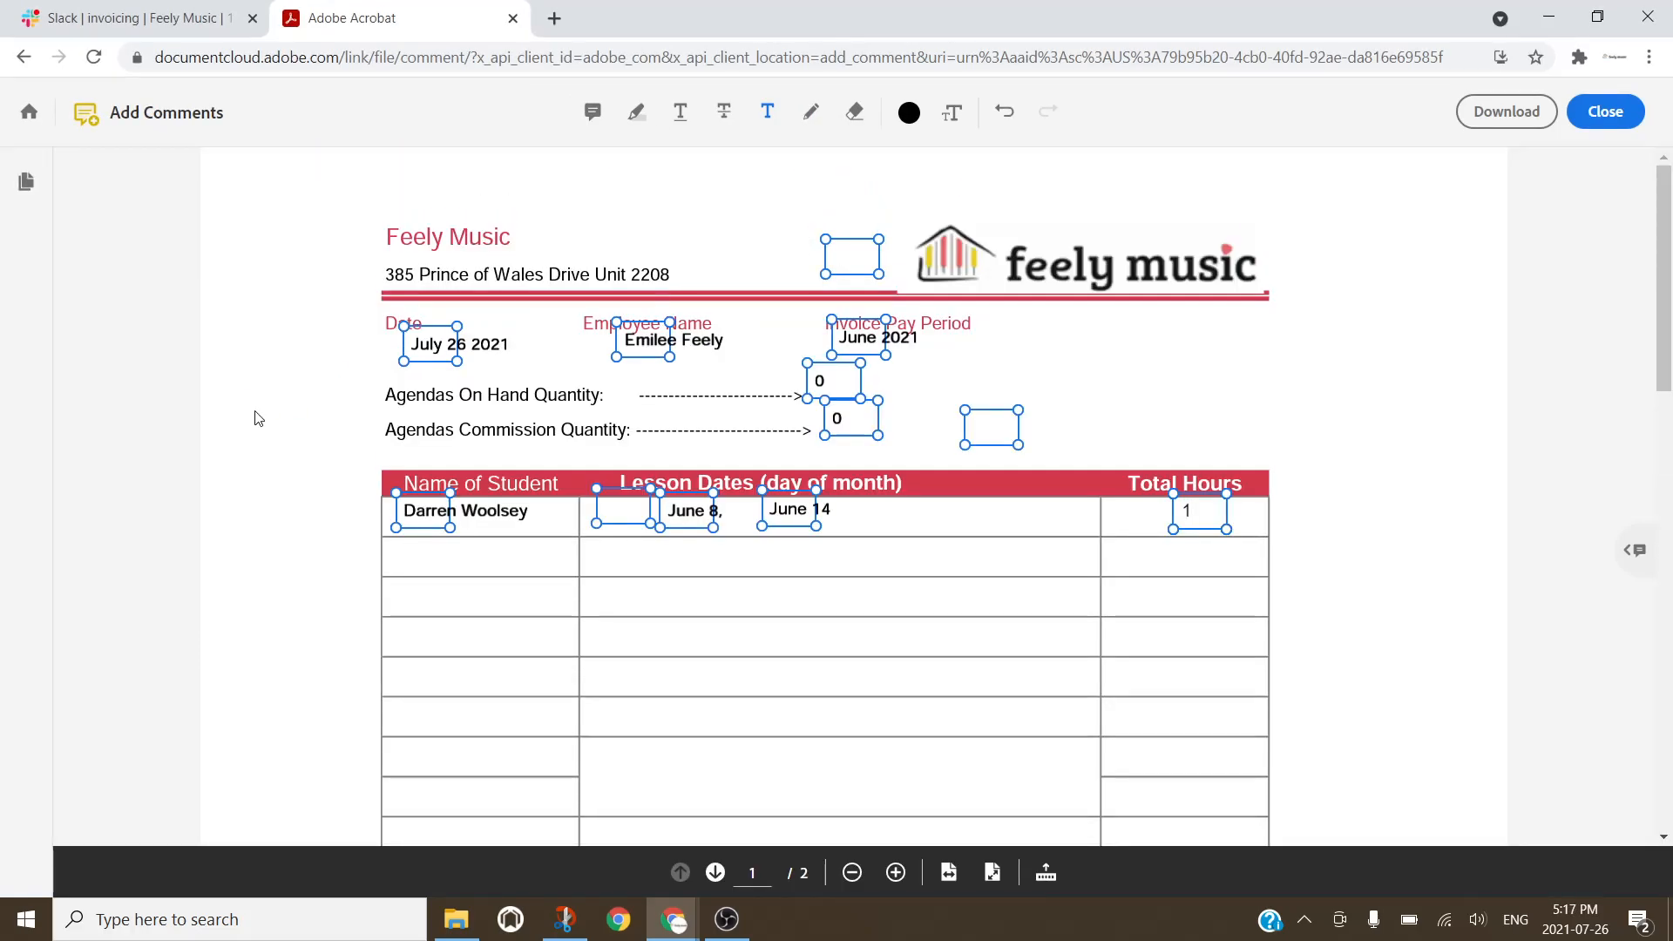
scroll(259, 419, "down", 1)
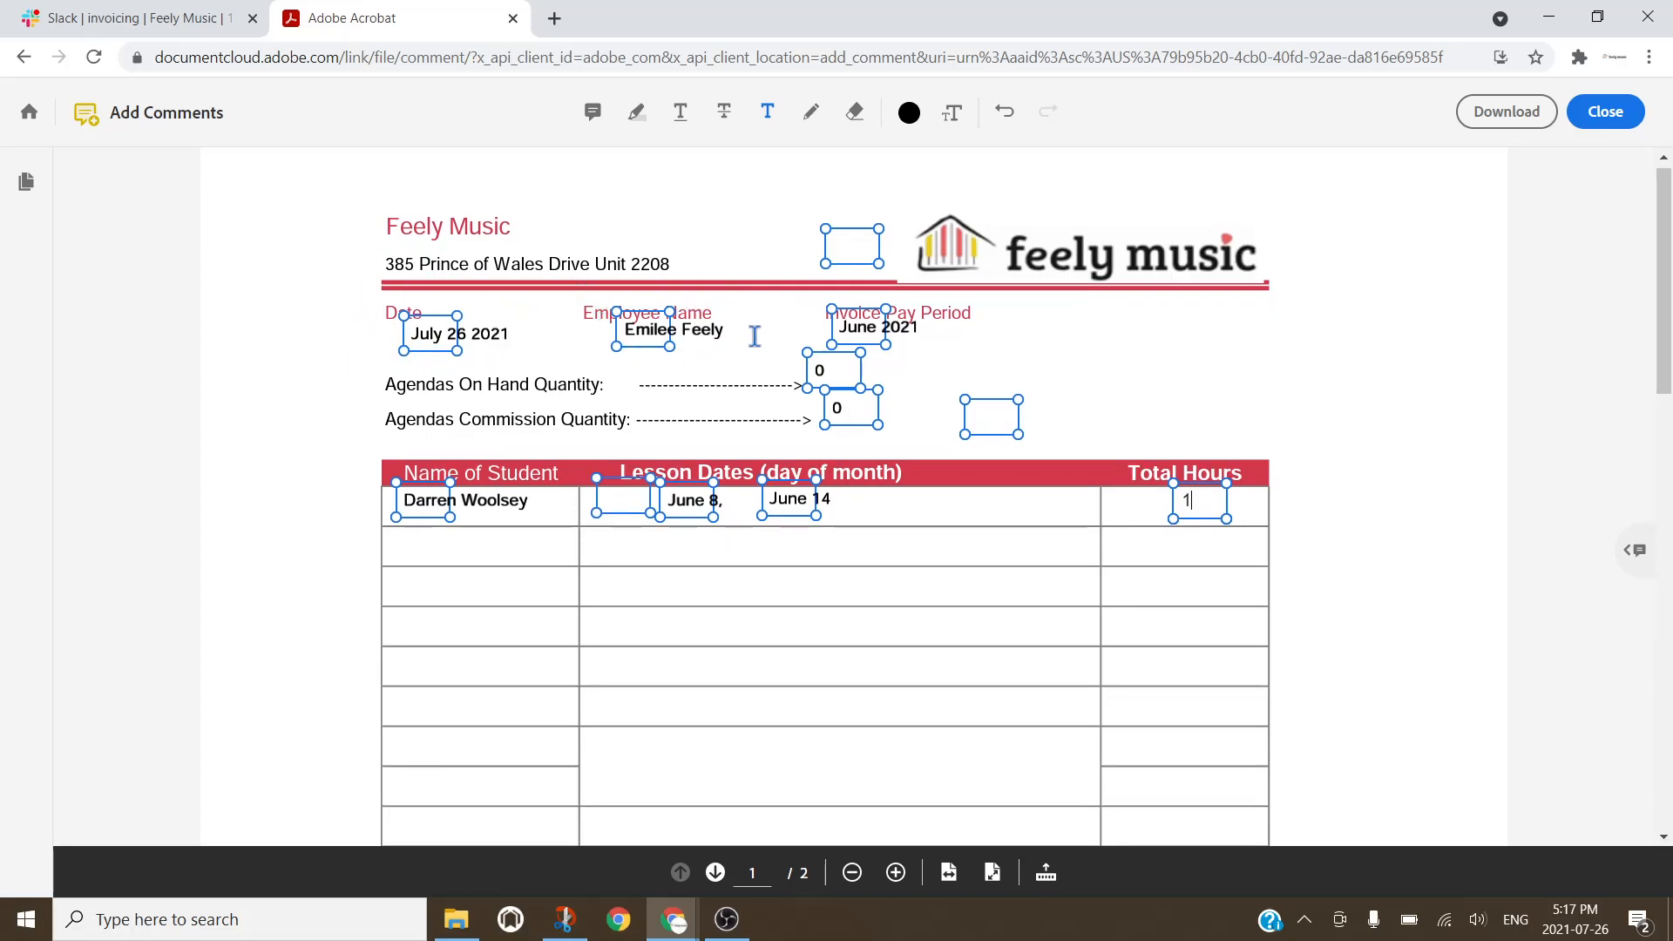
scroll(973, 329, "down", 2)
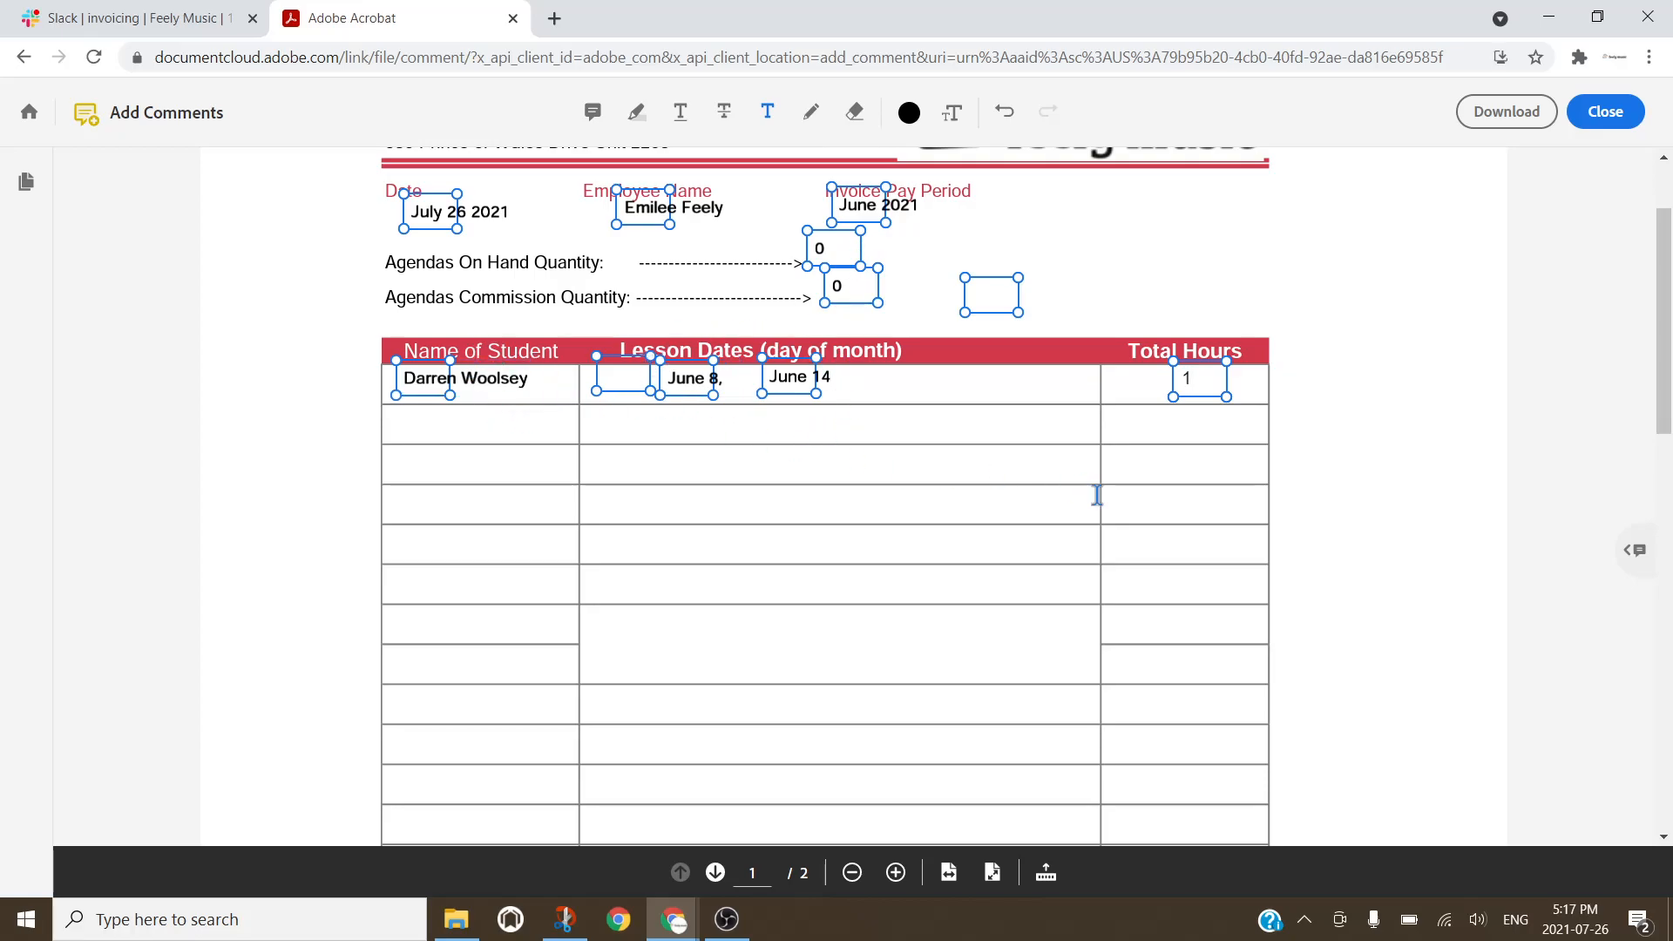
scroll(1097, 494, "down", 1)
scroll(1105, 507, "down", 6)
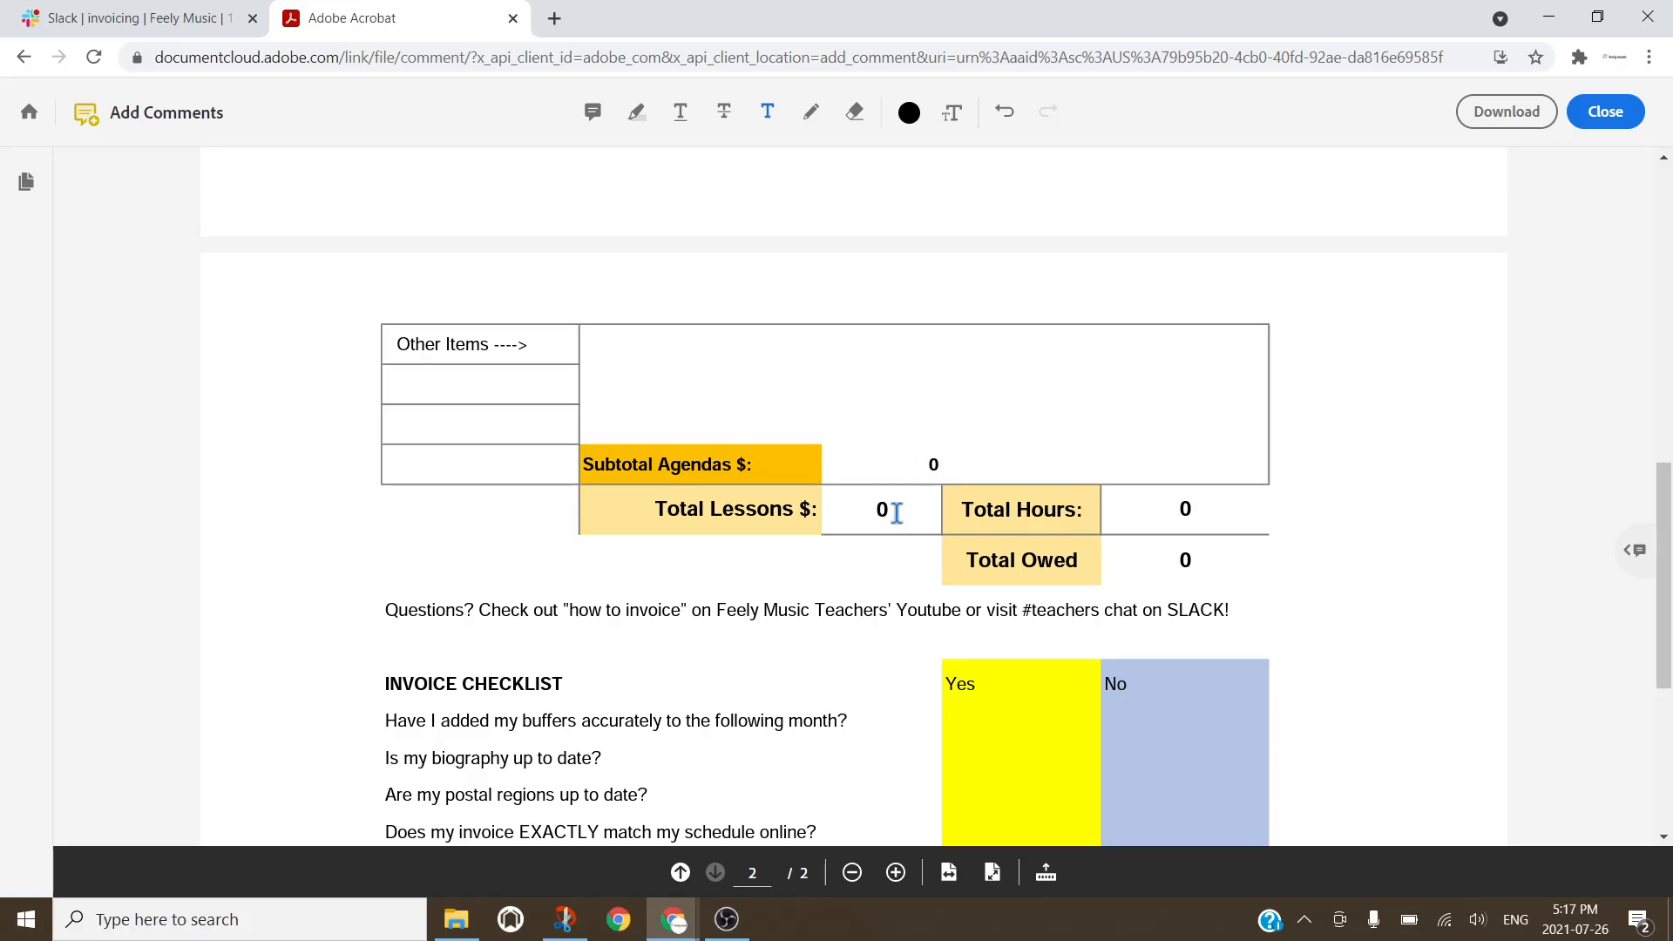
scroll(898, 519, "up", 8)
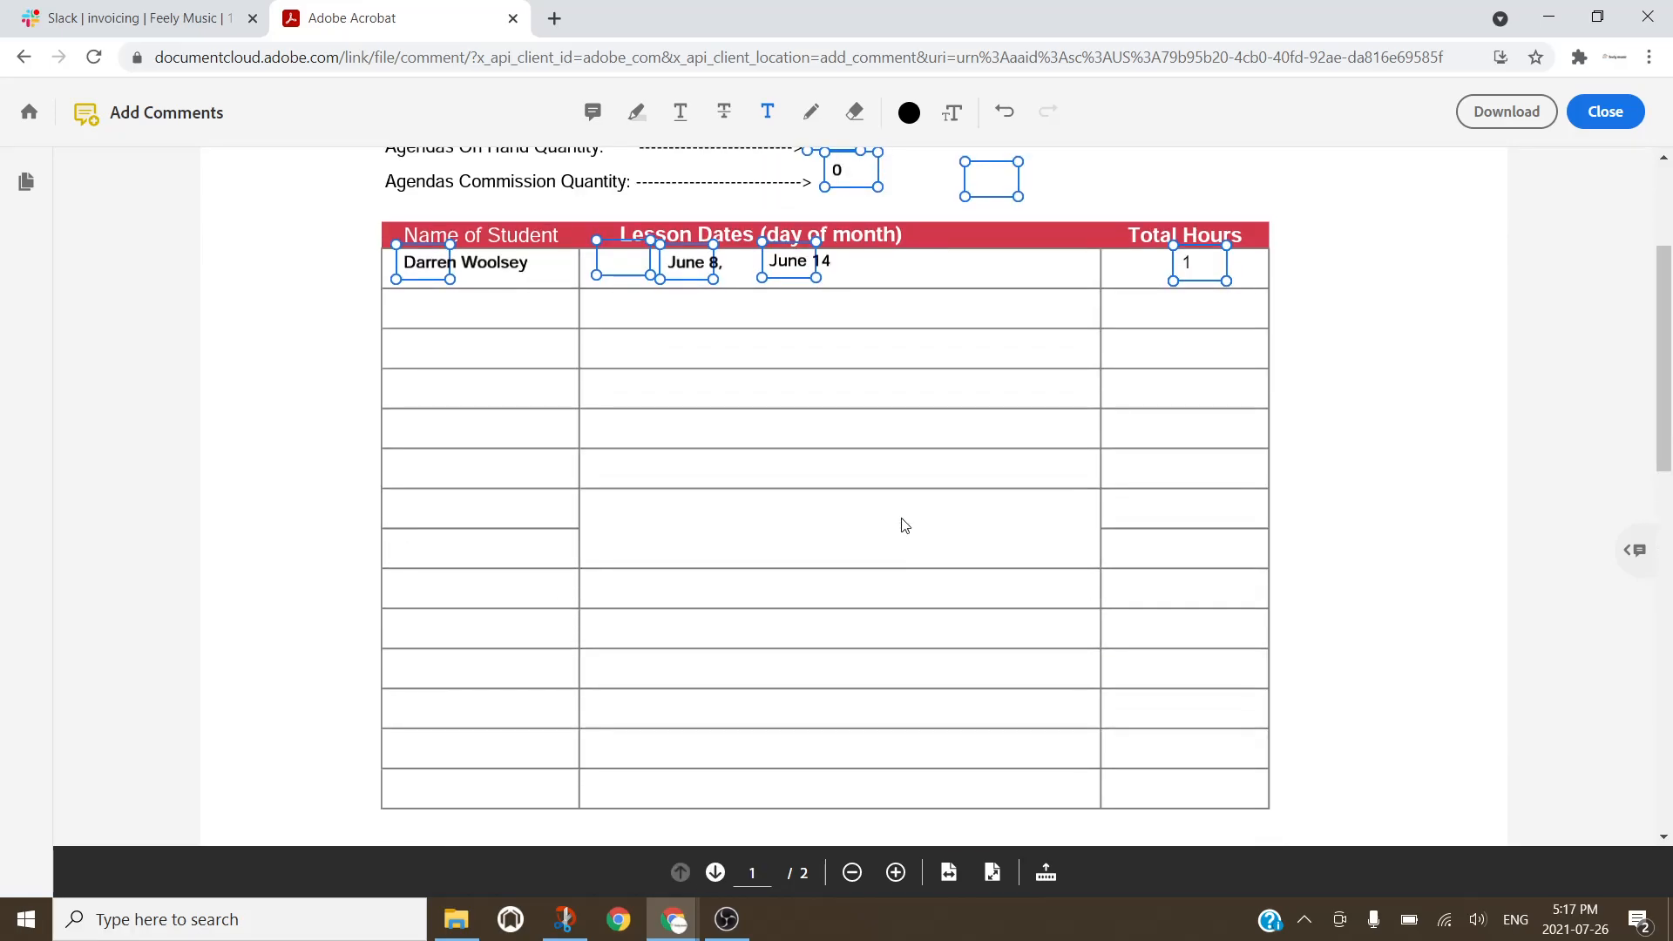
scroll(905, 524, "down", 8)
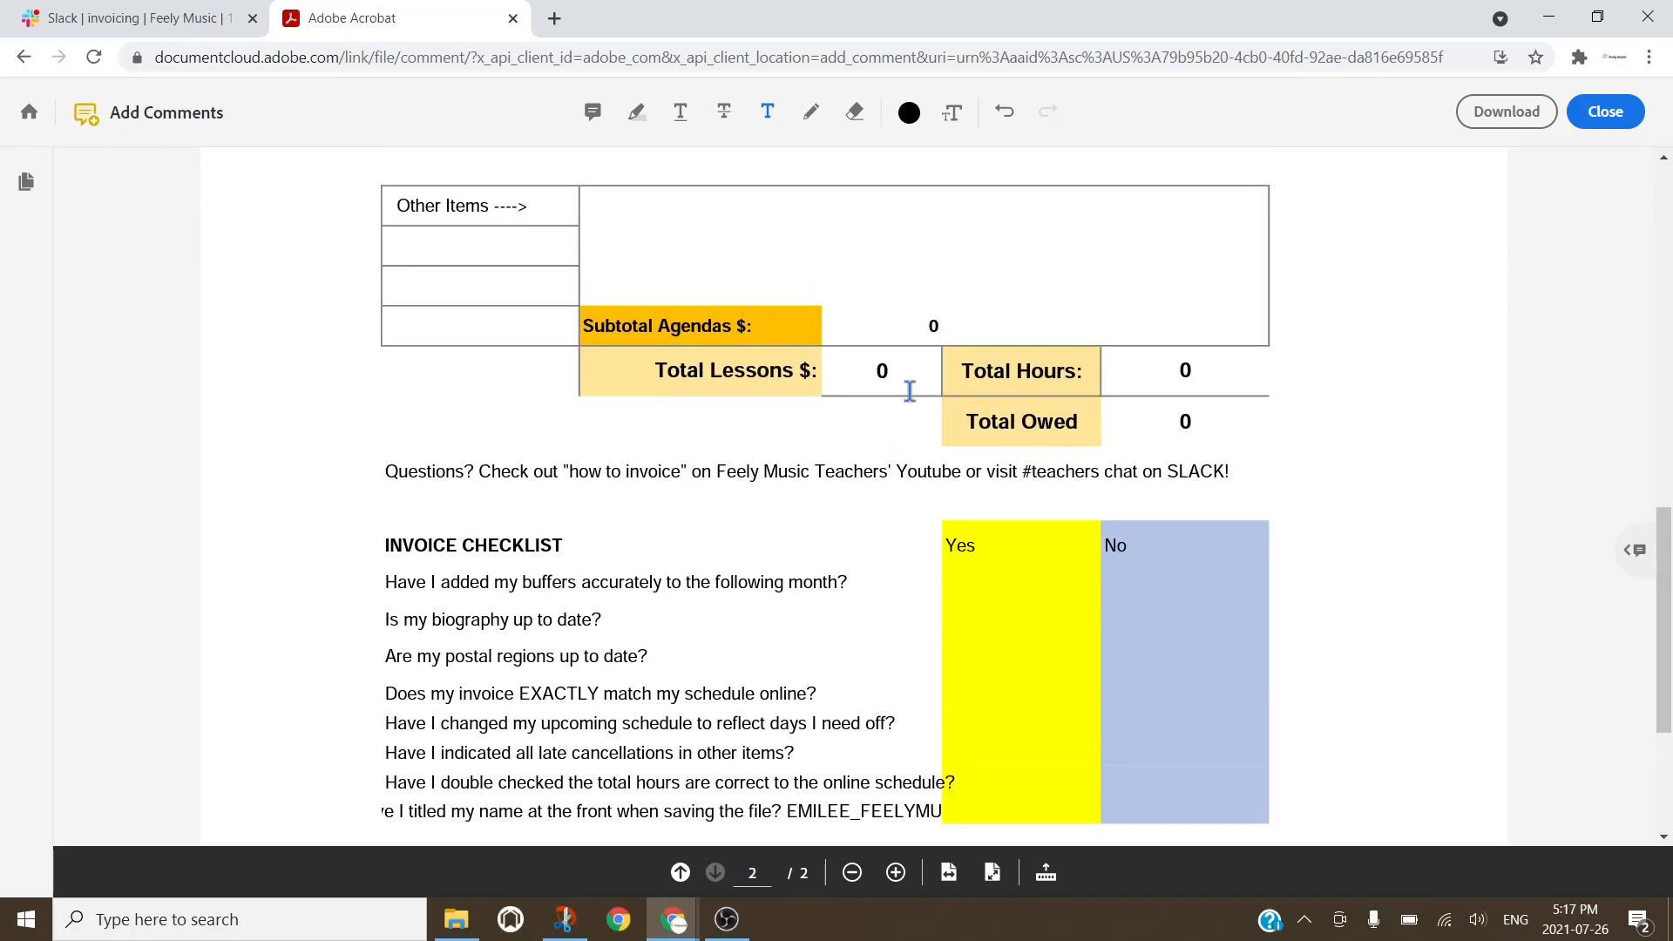
Step: Strike out the printed 0 beside Total Lessons $ in red and place a text box next to it
left_click(819, 119)
left_click_drag(876, 359, 891, 381)
left_click(767, 111)
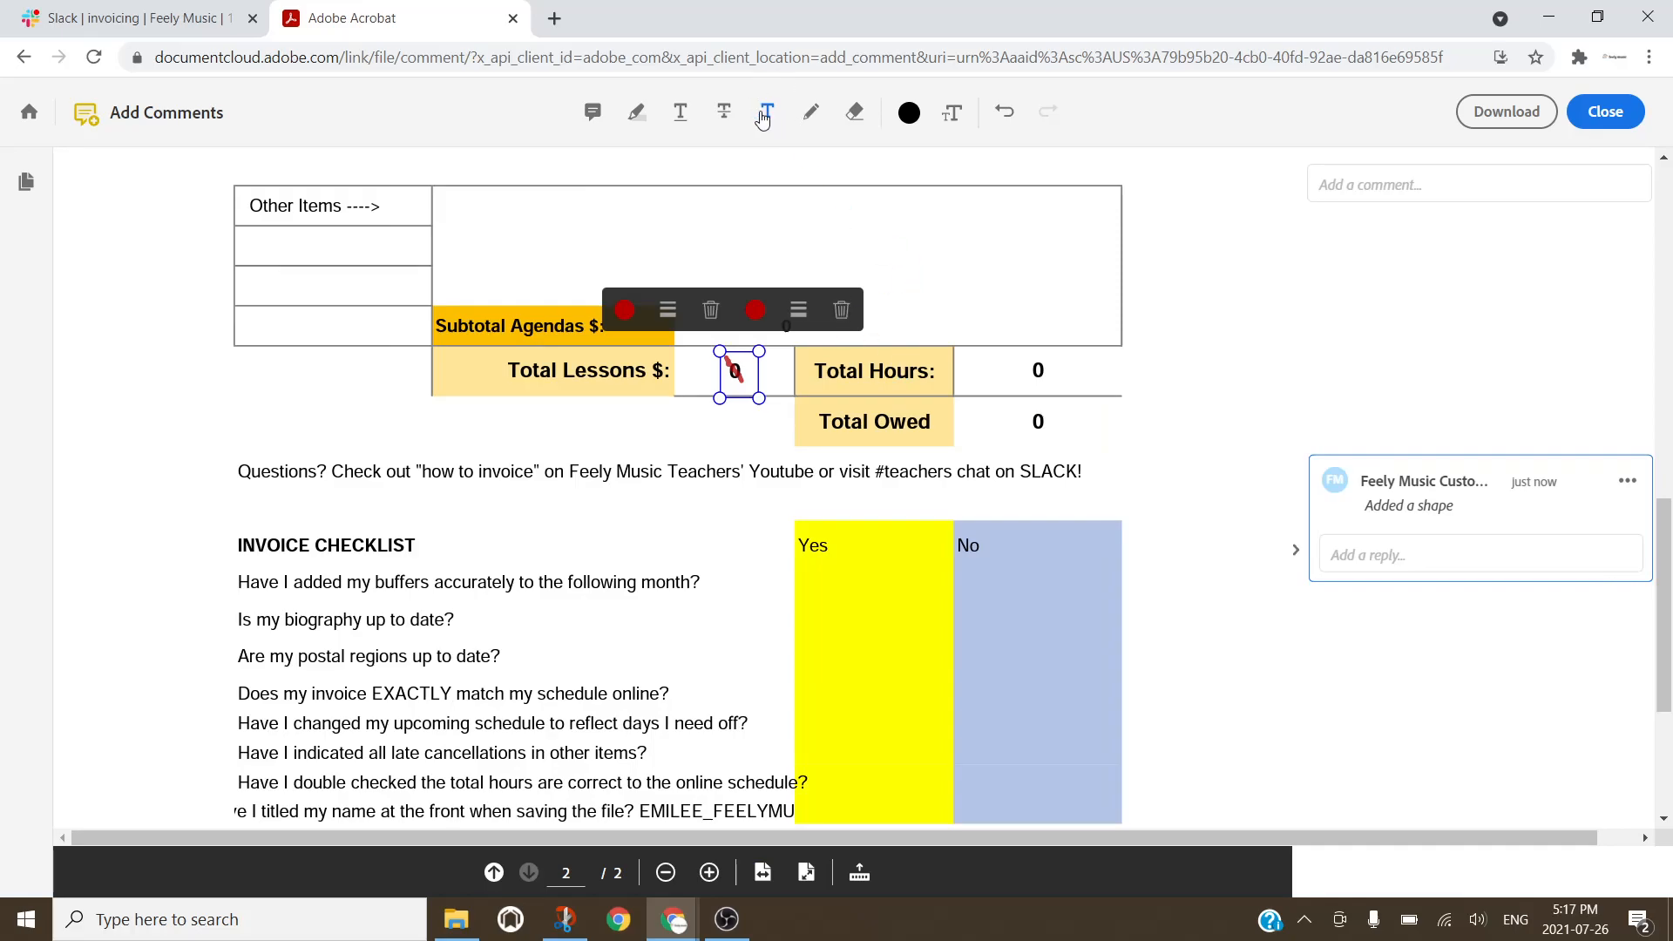
left_click(766, 112)
left_click(776, 379)
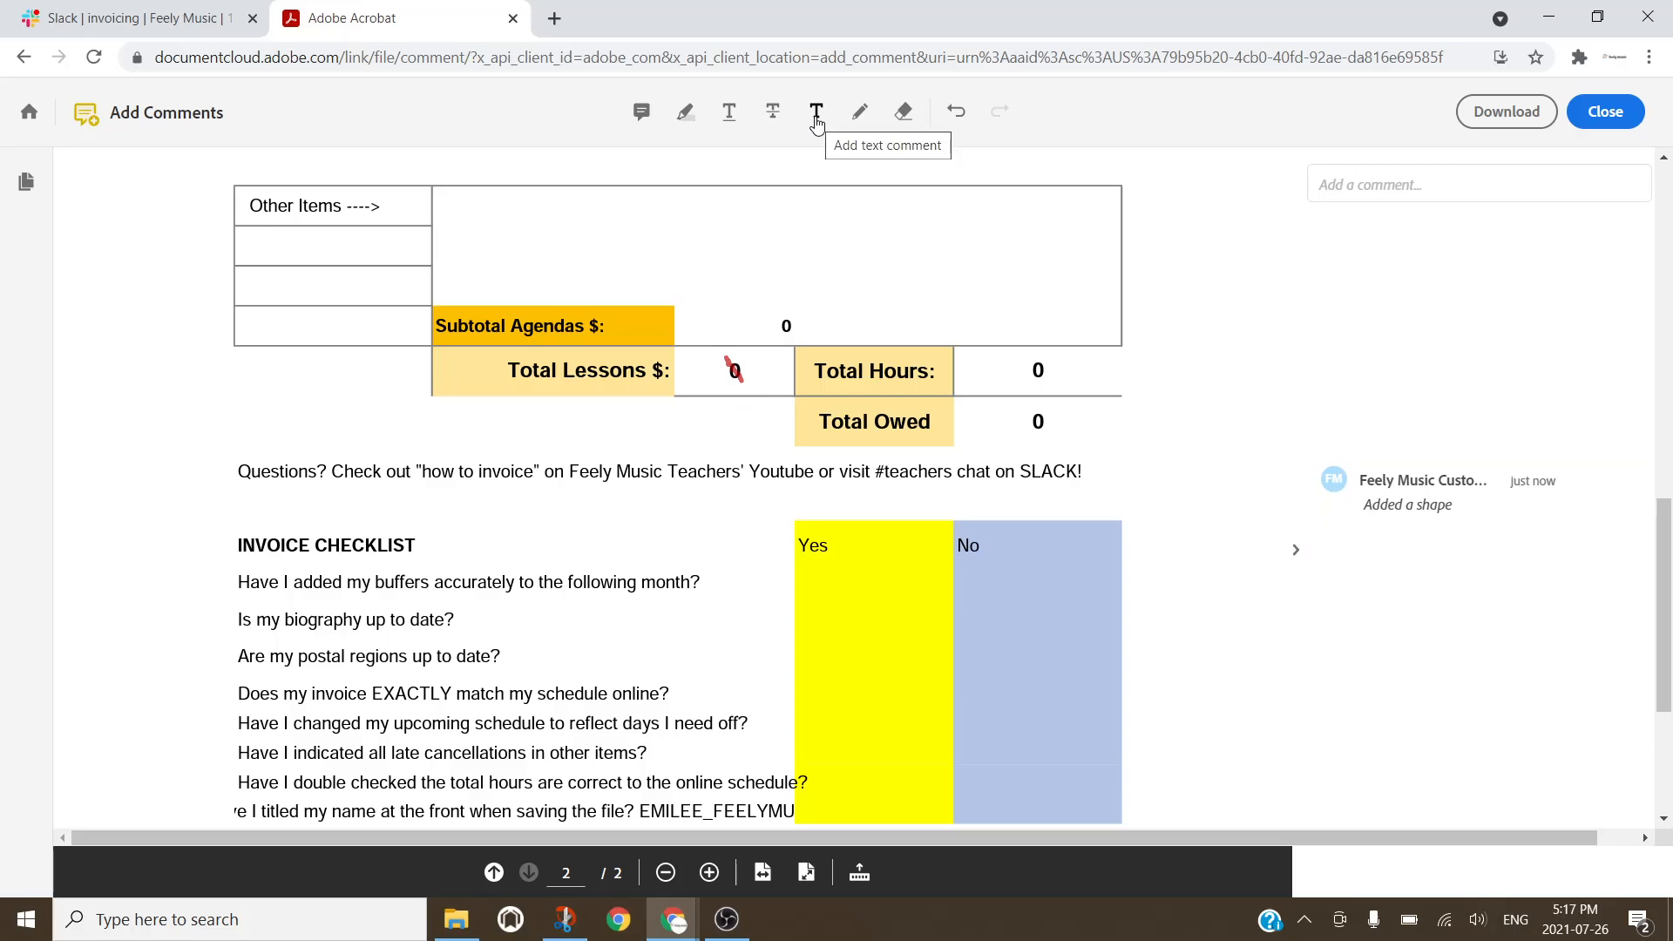
left_click(815, 123)
left_click(766, 364)
scroll(771, 375, "down", 4)
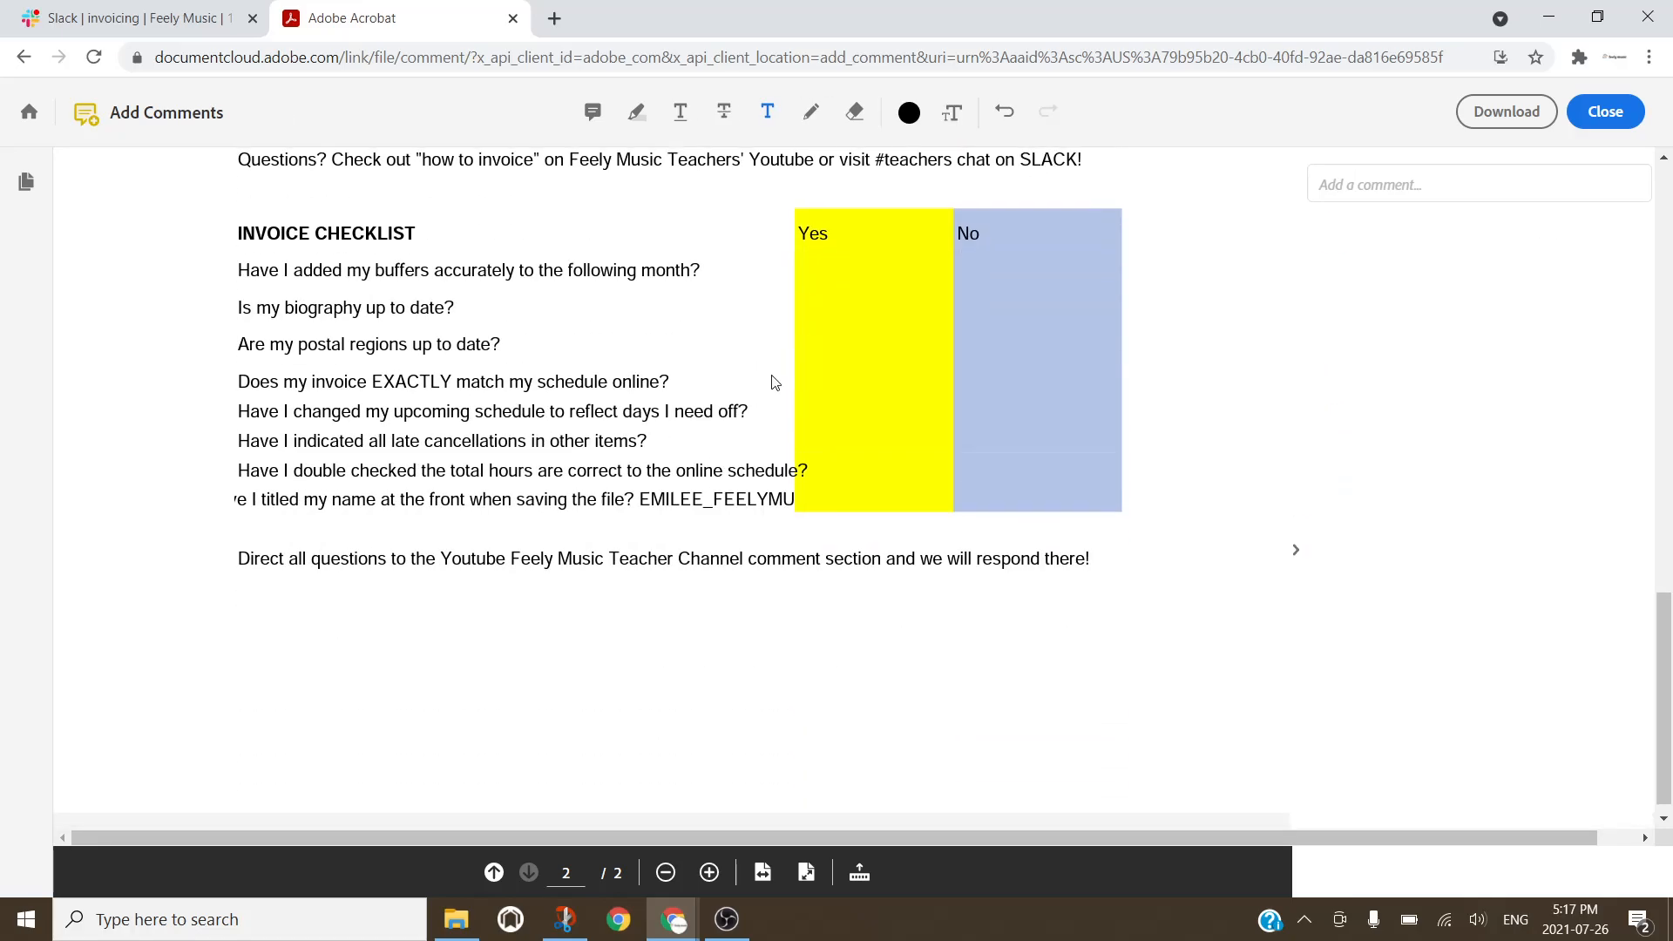
scroll(770, 374, "up", 2)
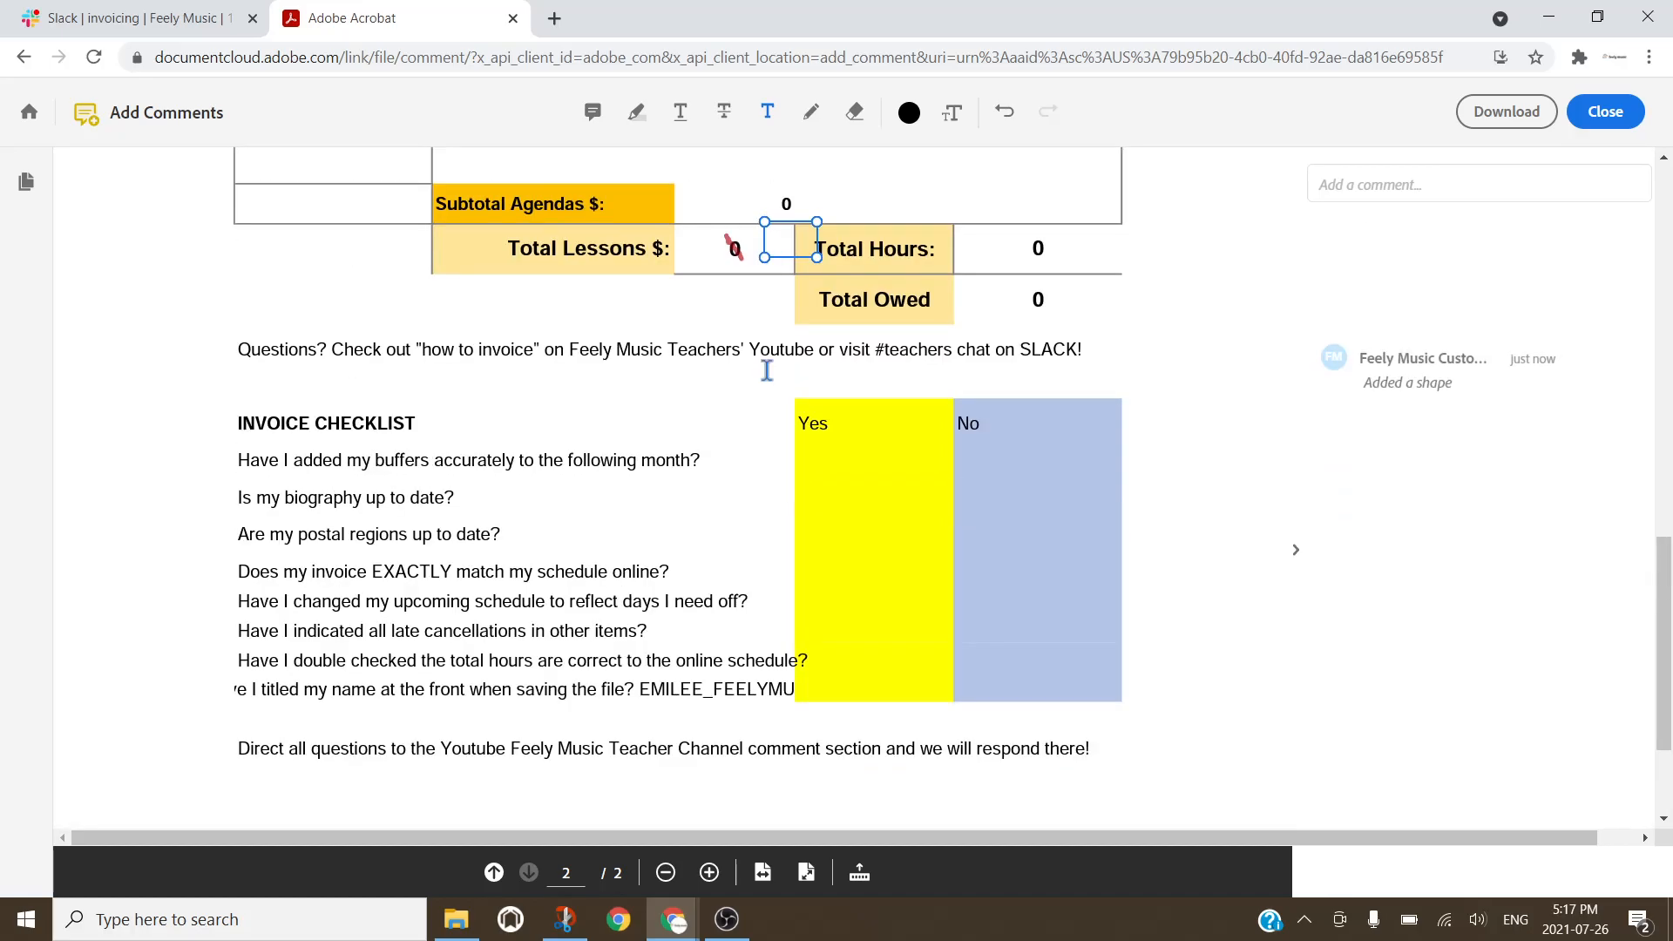
Step: Enter 1 for Total Hours and 36 for Total Owed, then strike their printed 0s in red
left_click(1054, 250)
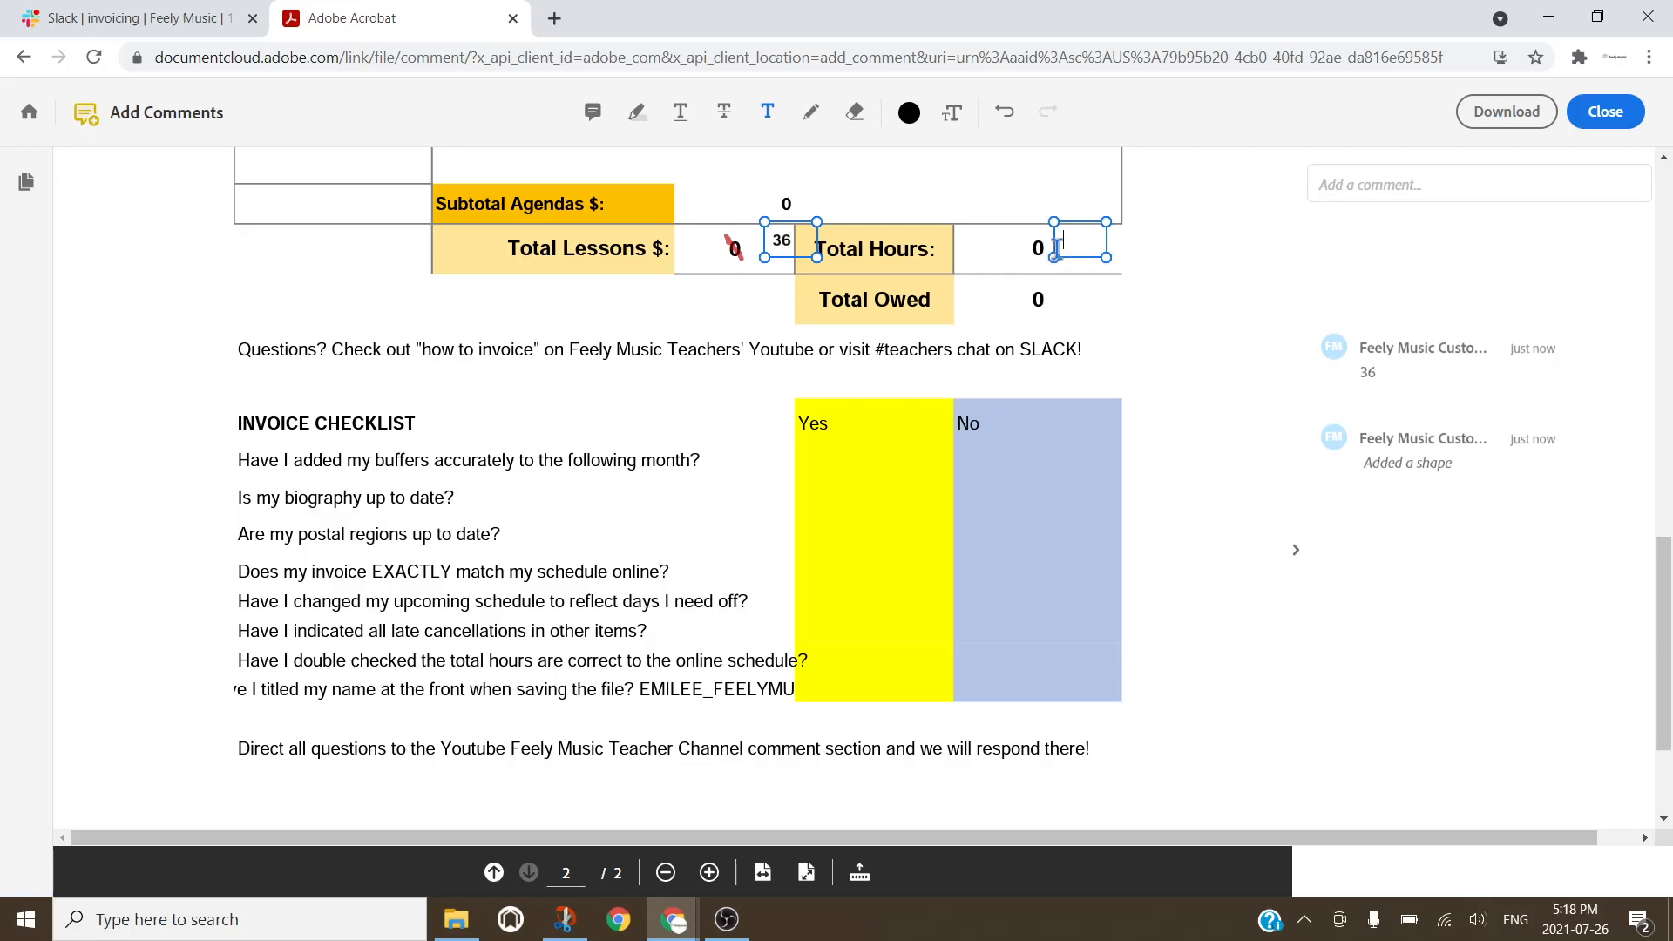
type("1")
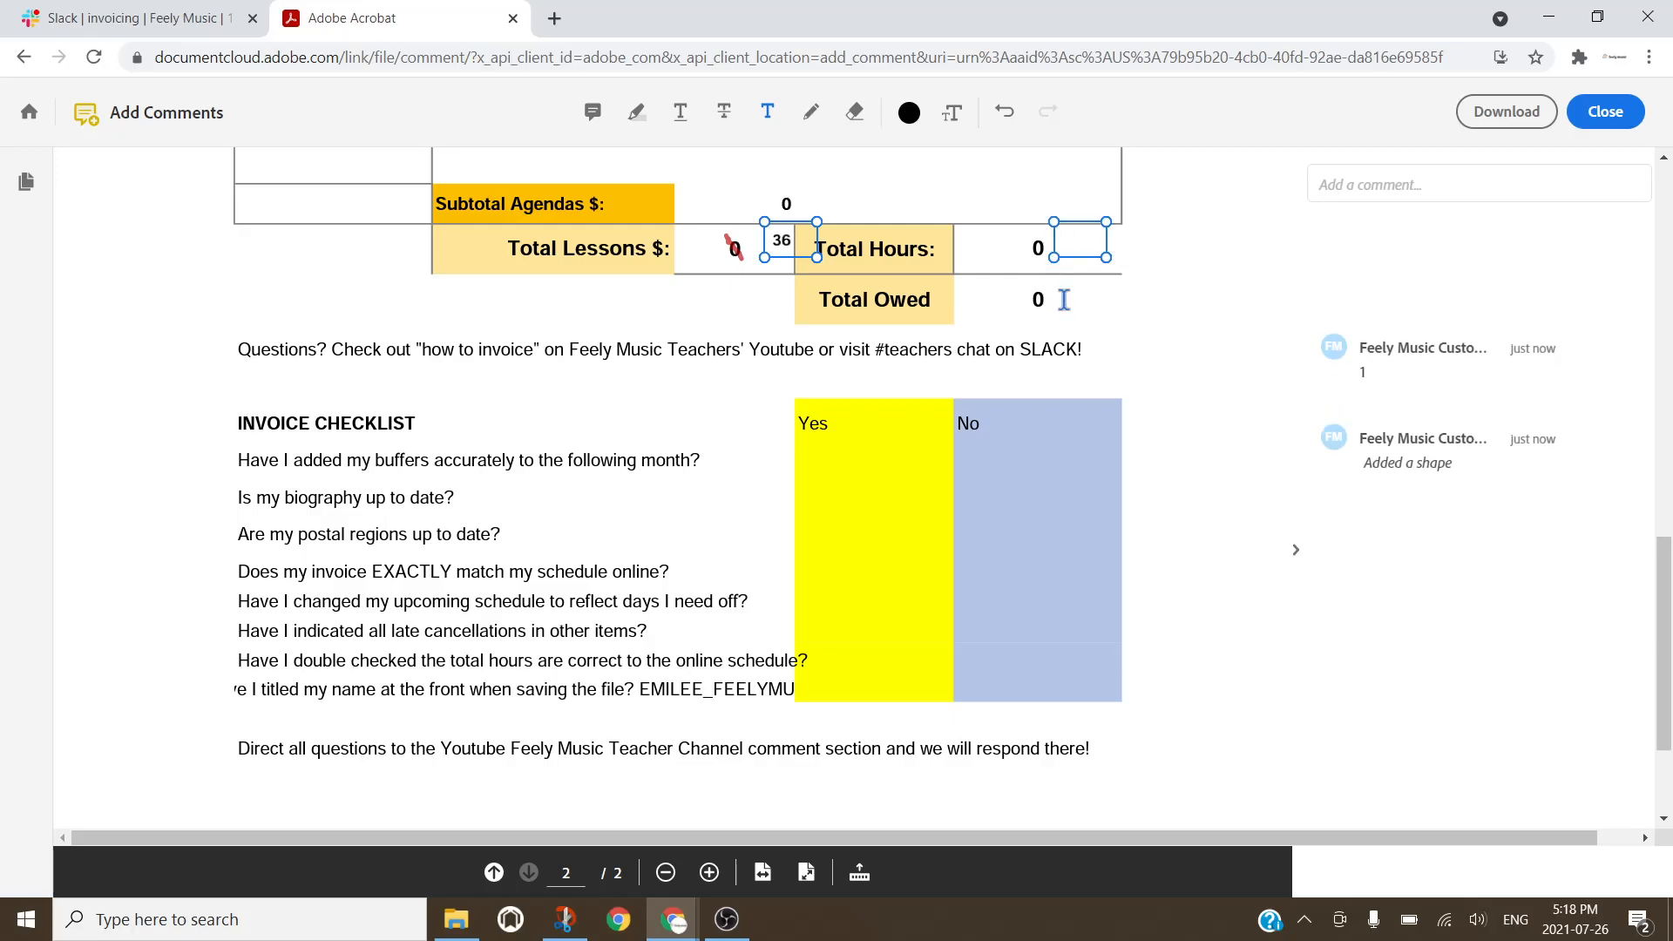
left_click(1062, 301)
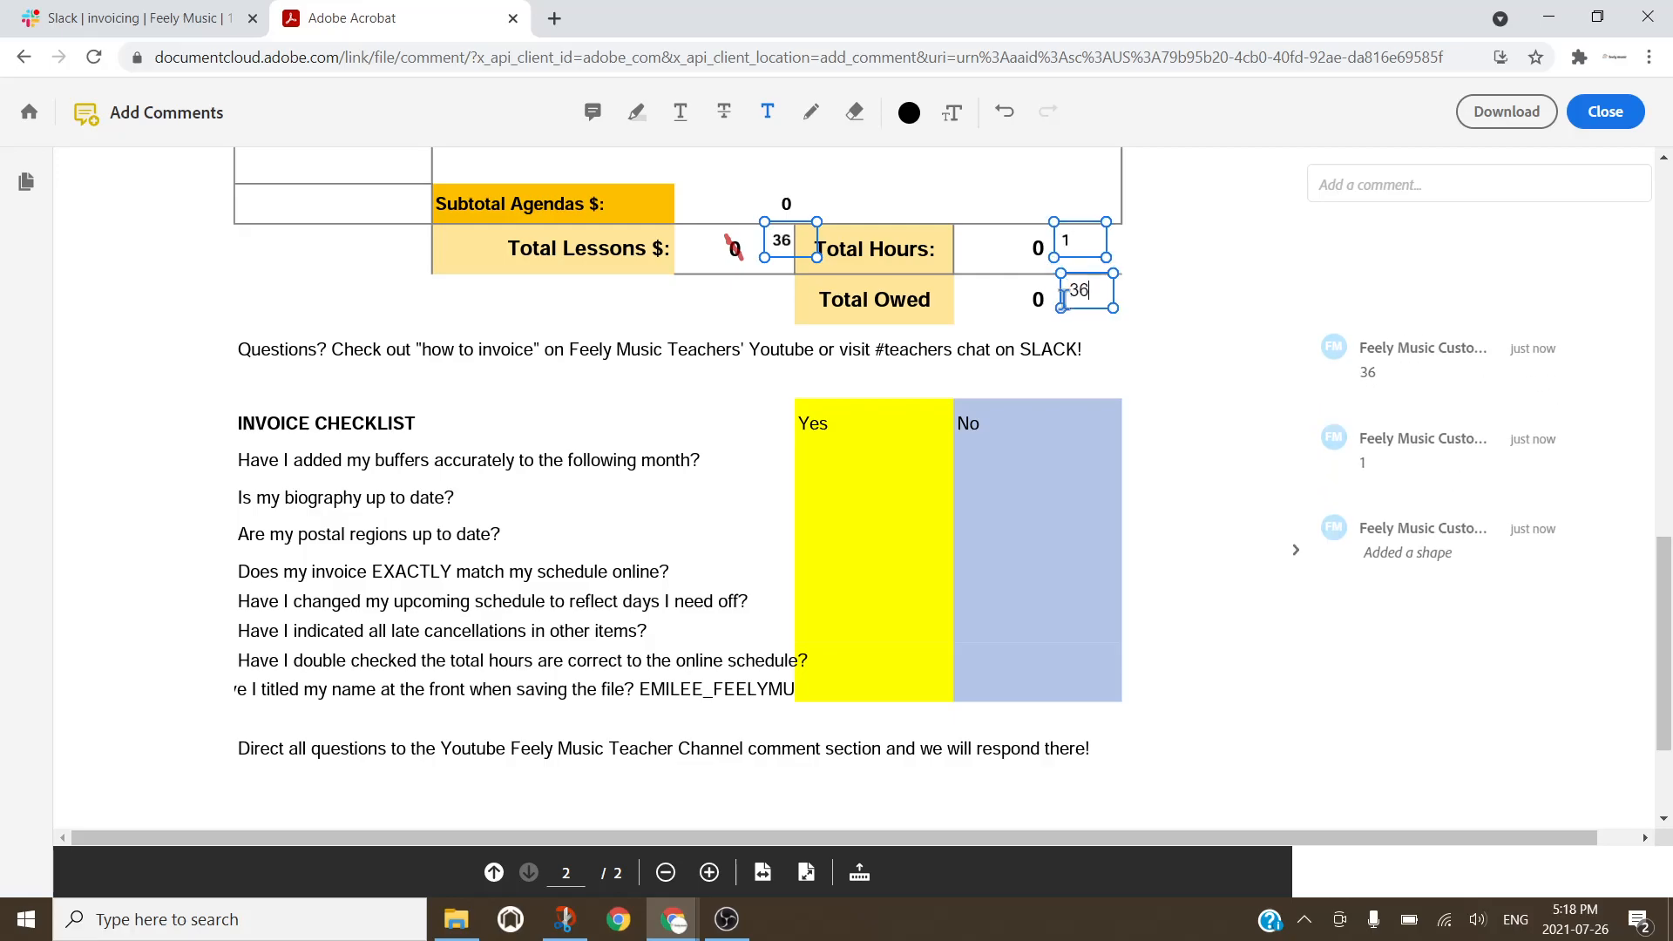
left_click(814, 113)
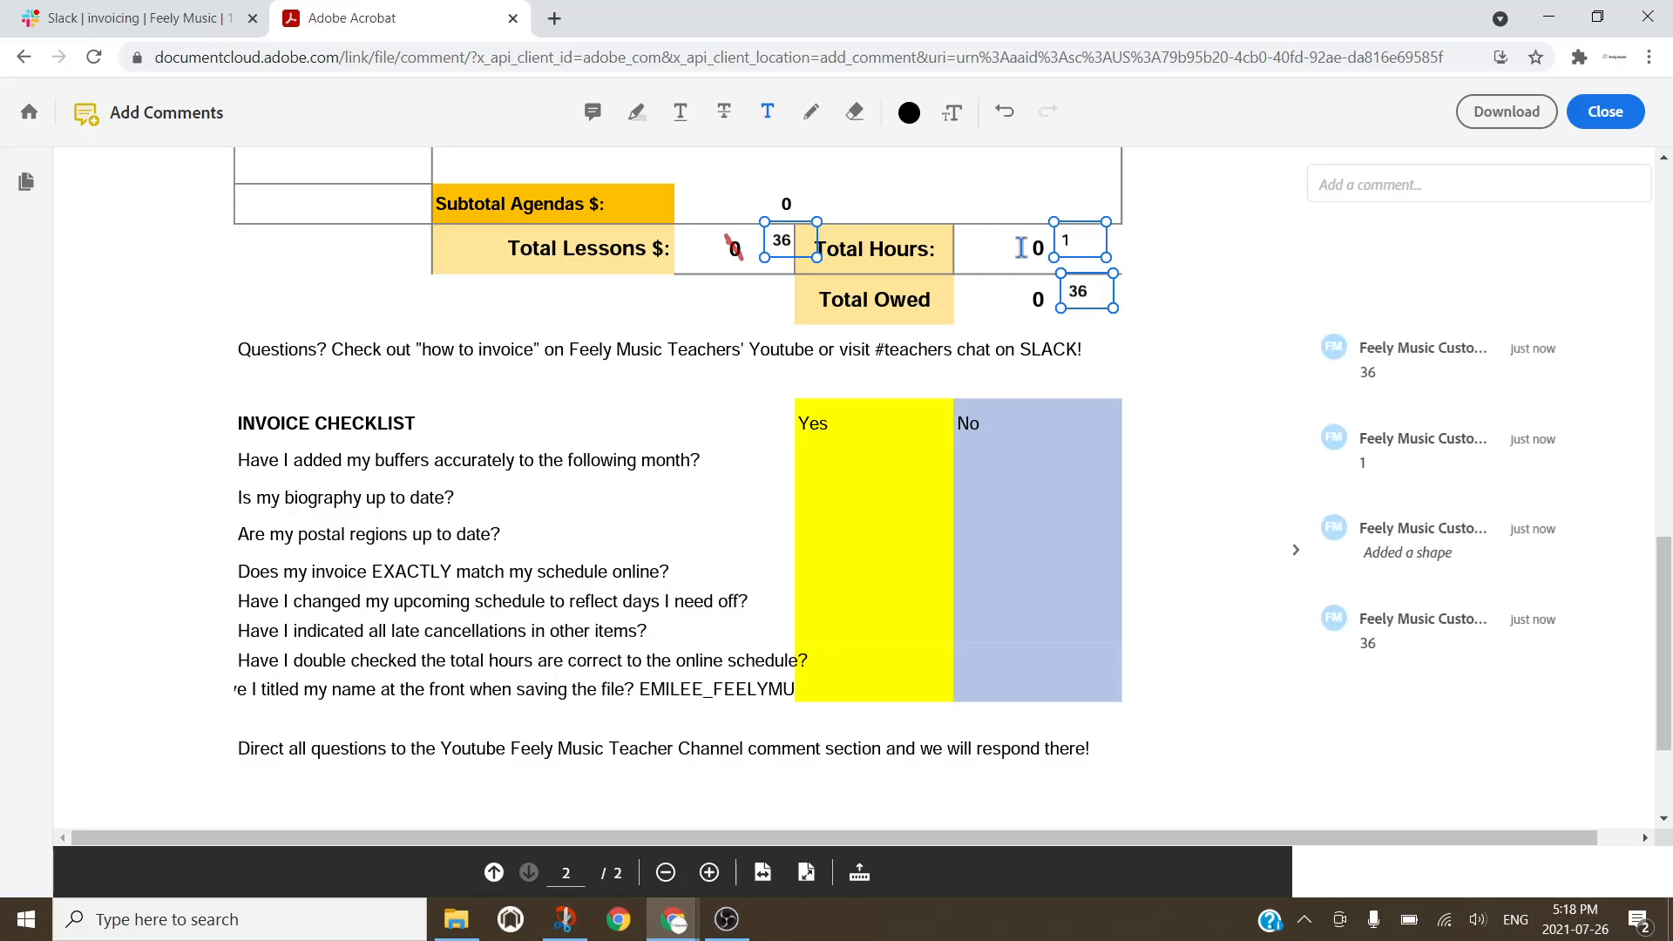
left_click(810, 111)
left_click_drag(1032, 238, 1039, 301)
scroll(1182, 326, "down", 3)
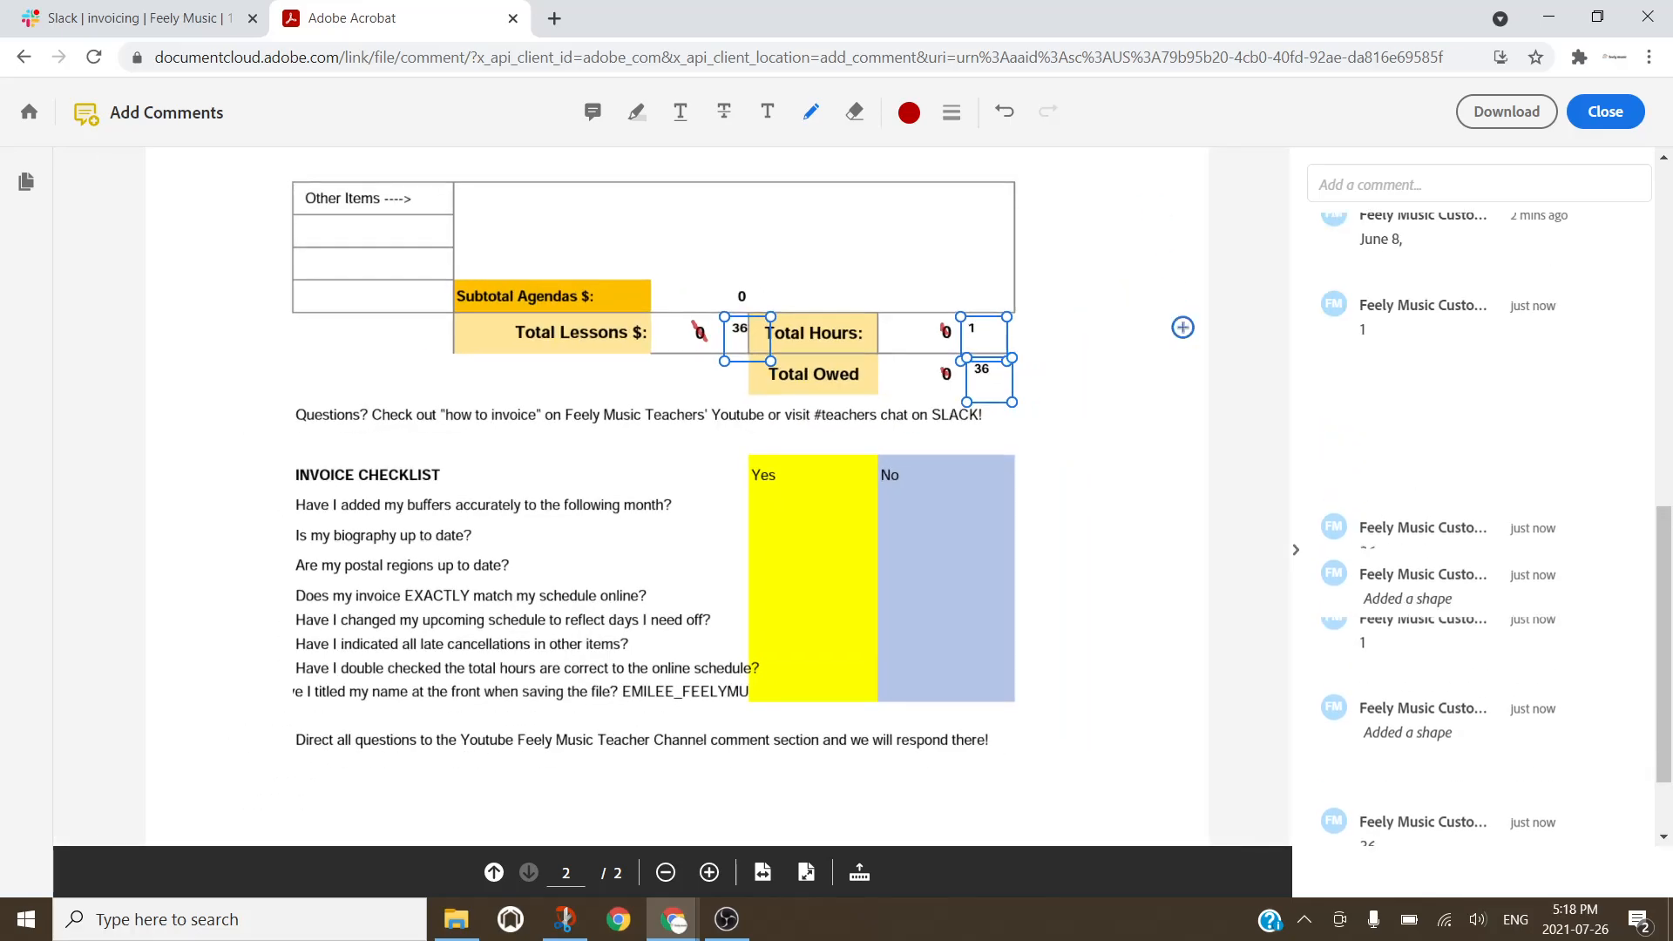
Step: Return to page 1, hide the comments list, and restore the invoice window to half screen
scroll(1107, 306, "up", 10)
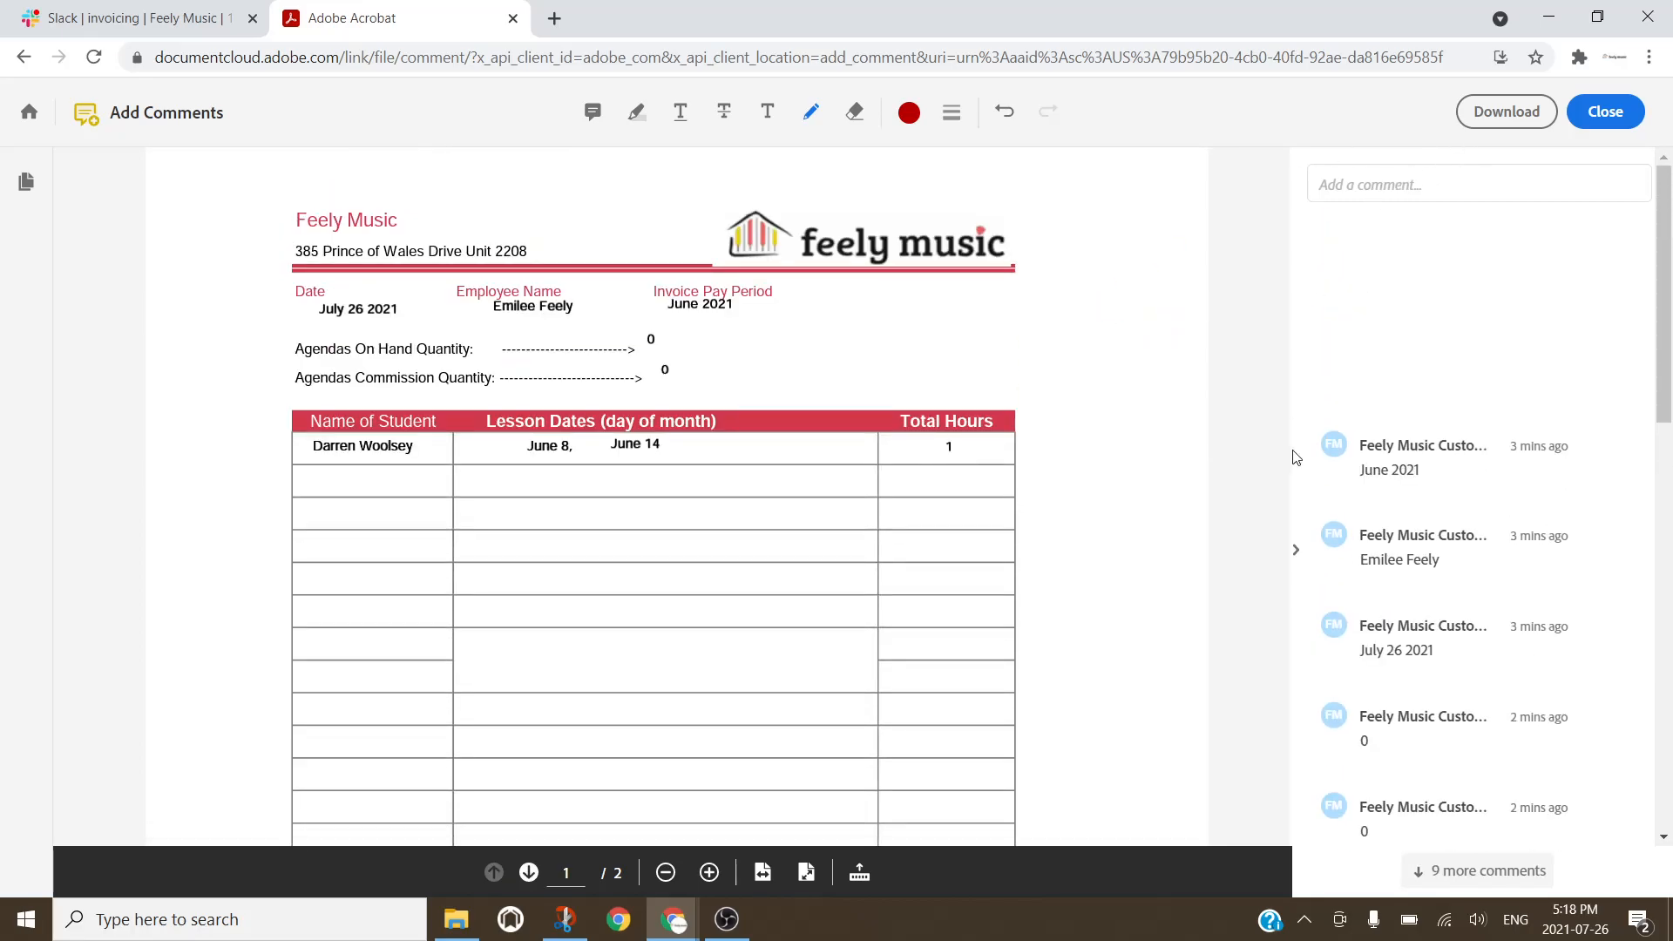
left_click(1296, 554)
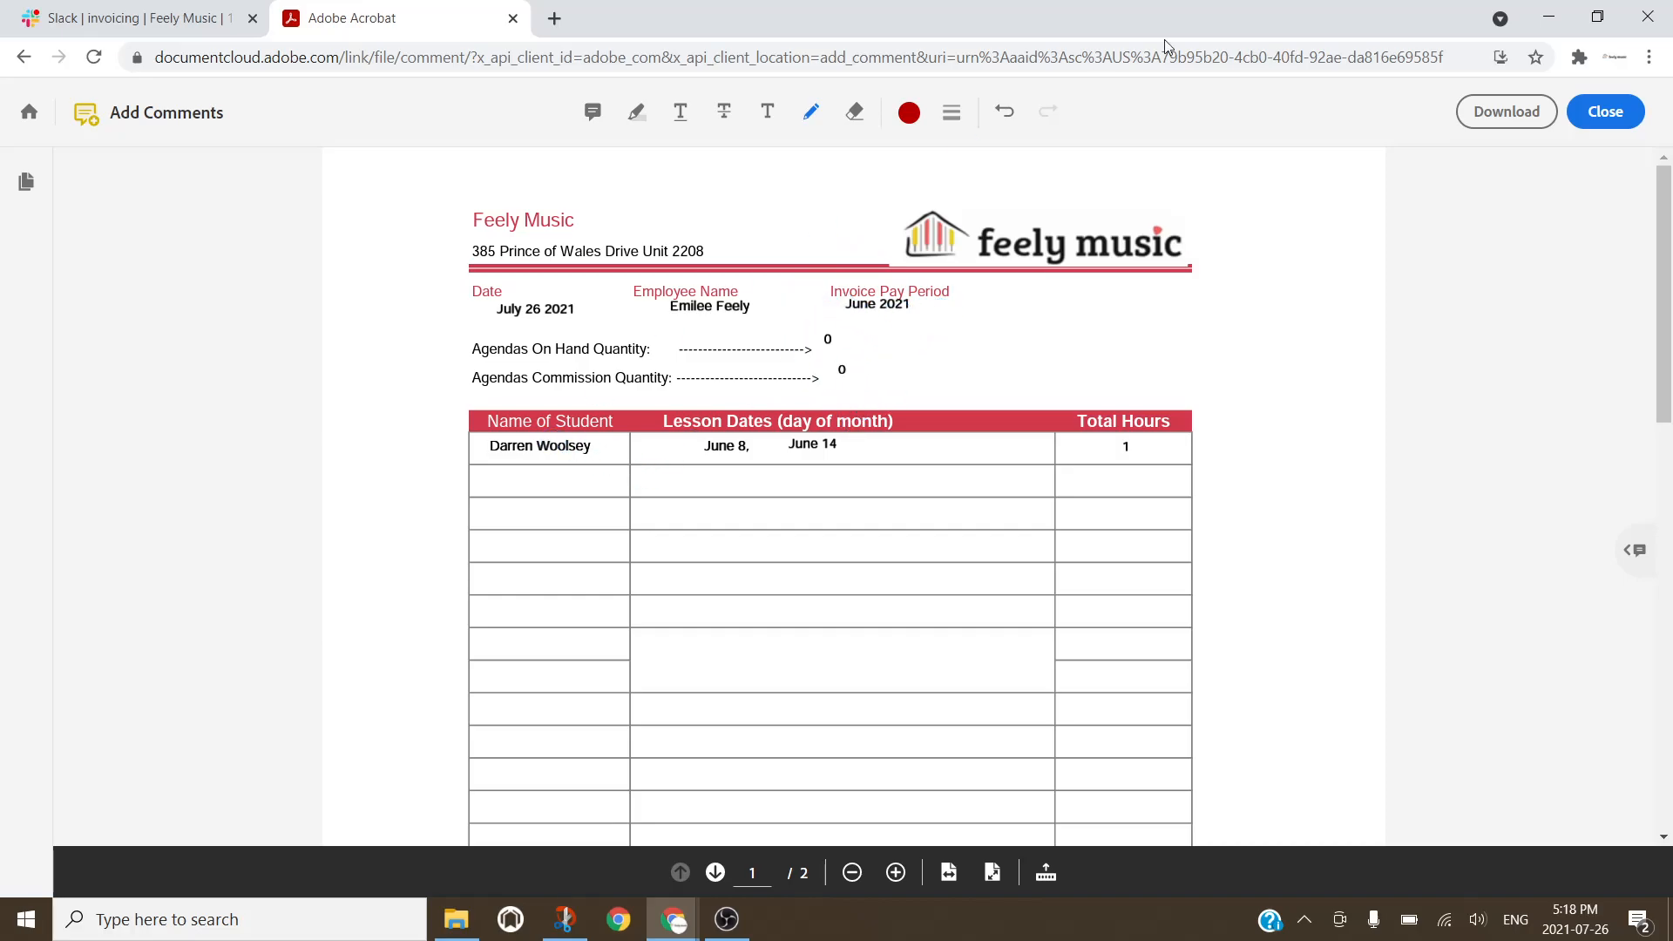
double_click(1198, 33)
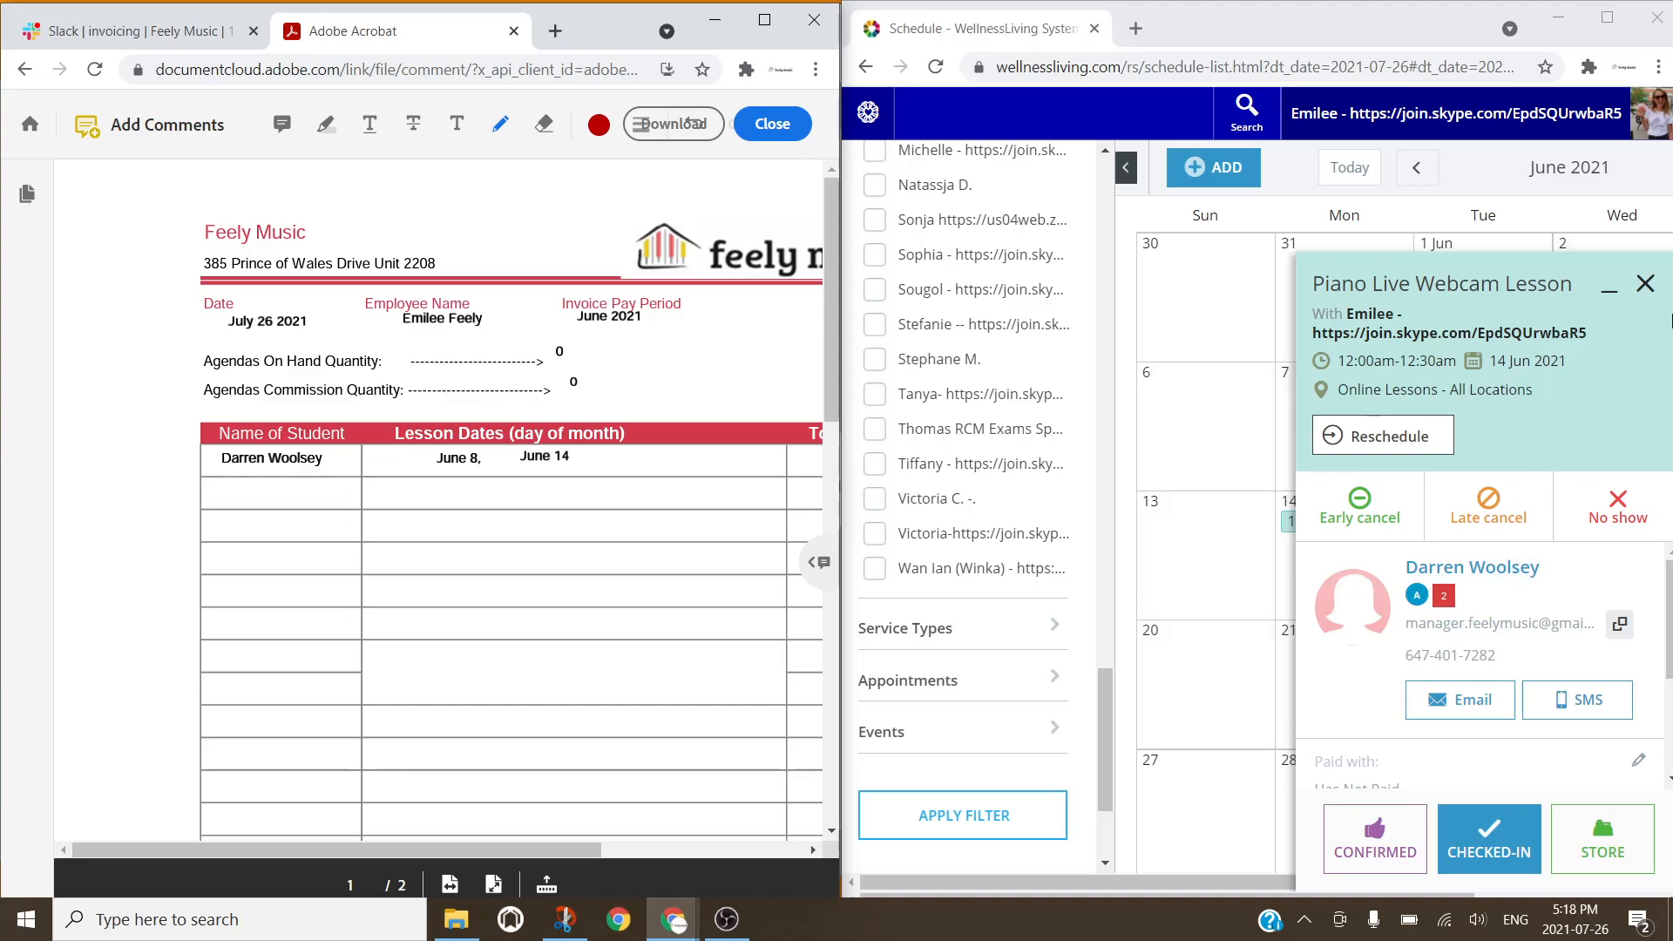
Step: Check the June 8 lesson details in the WellnessLiving calendar against the invoice
left_click(1644, 283)
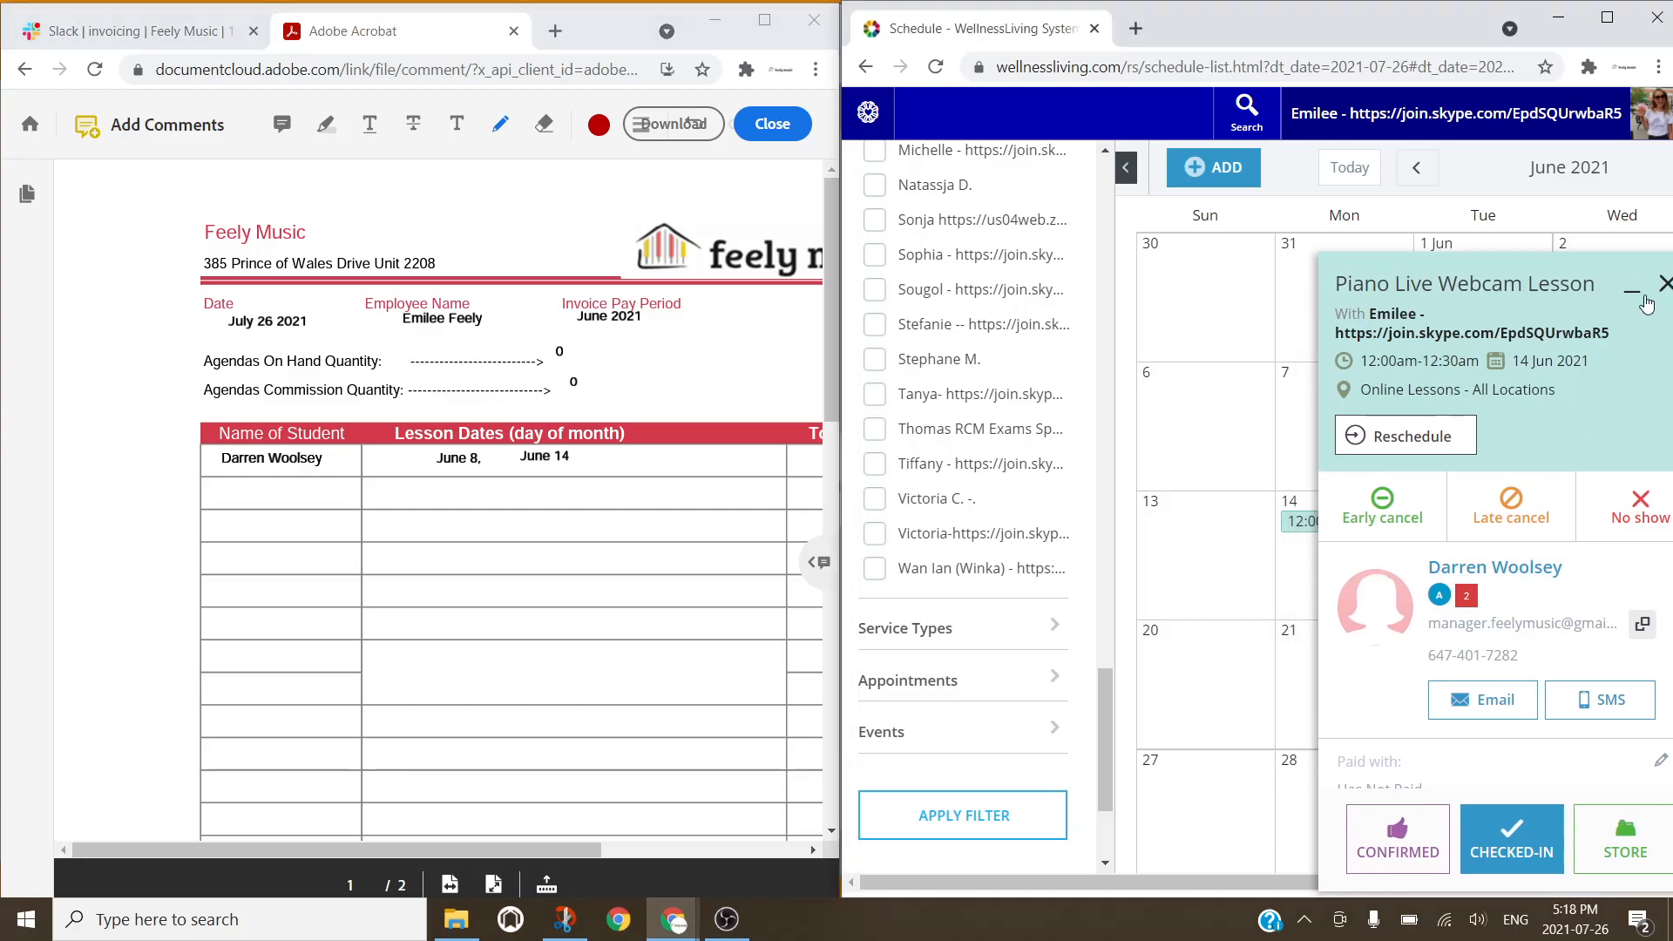
left_click(1520, 392)
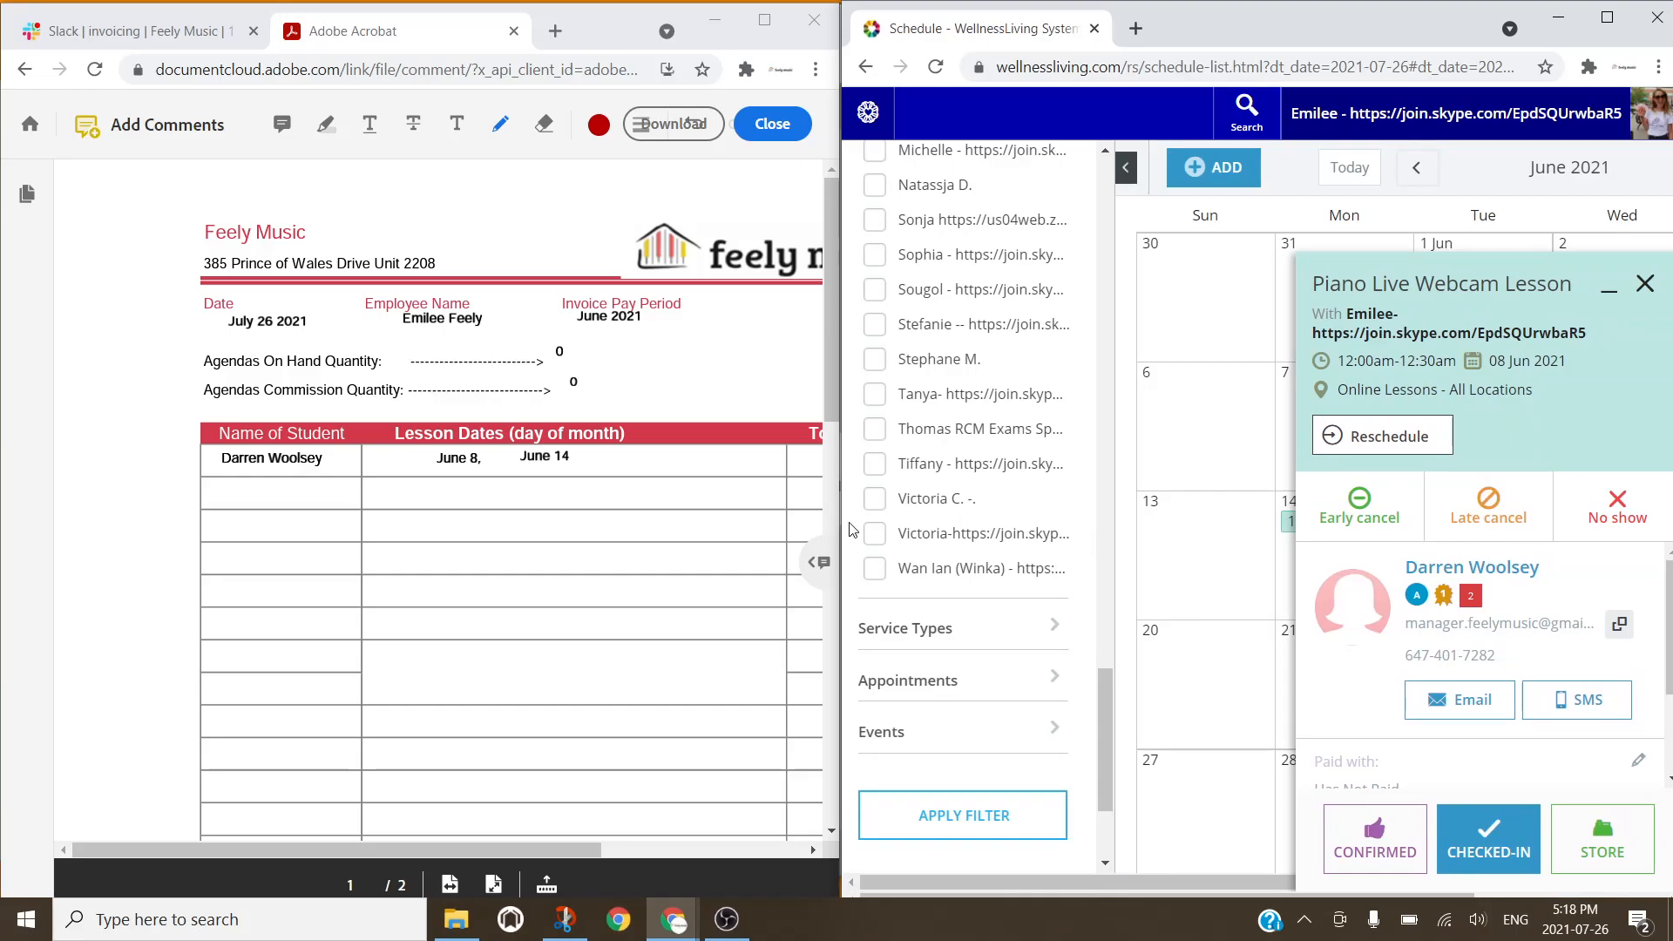
left_click(1645, 285)
scroll(676, 474, "right", 5)
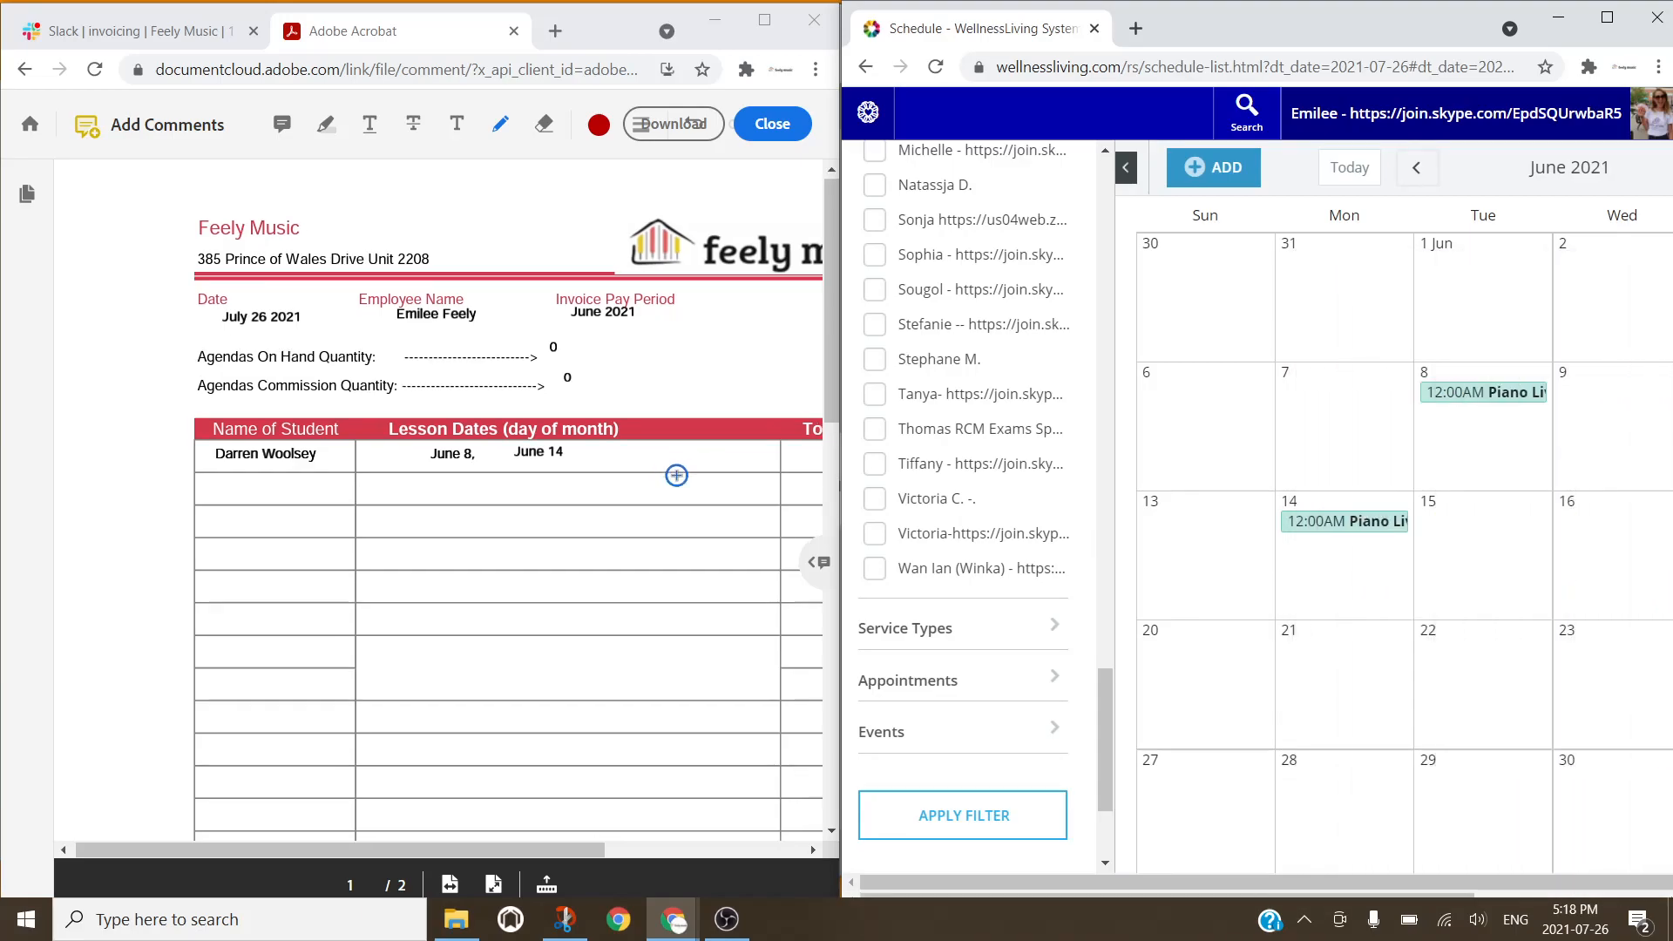
scroll(676, 475, "down", 10)
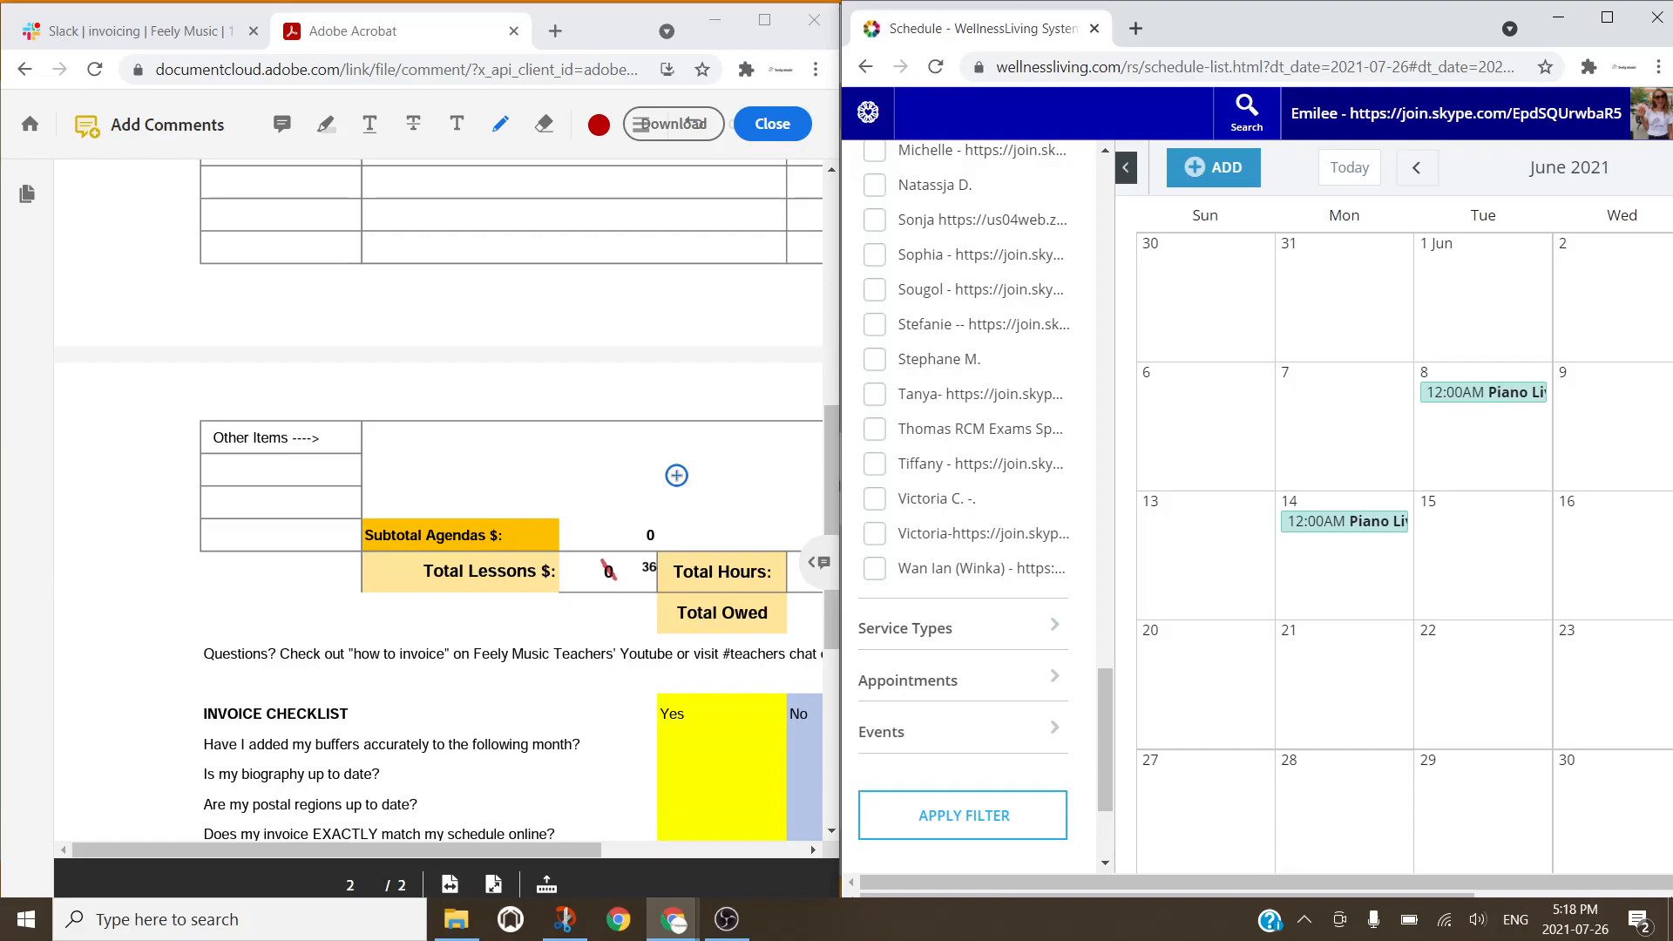
scroll(676, 475, "left", 1)
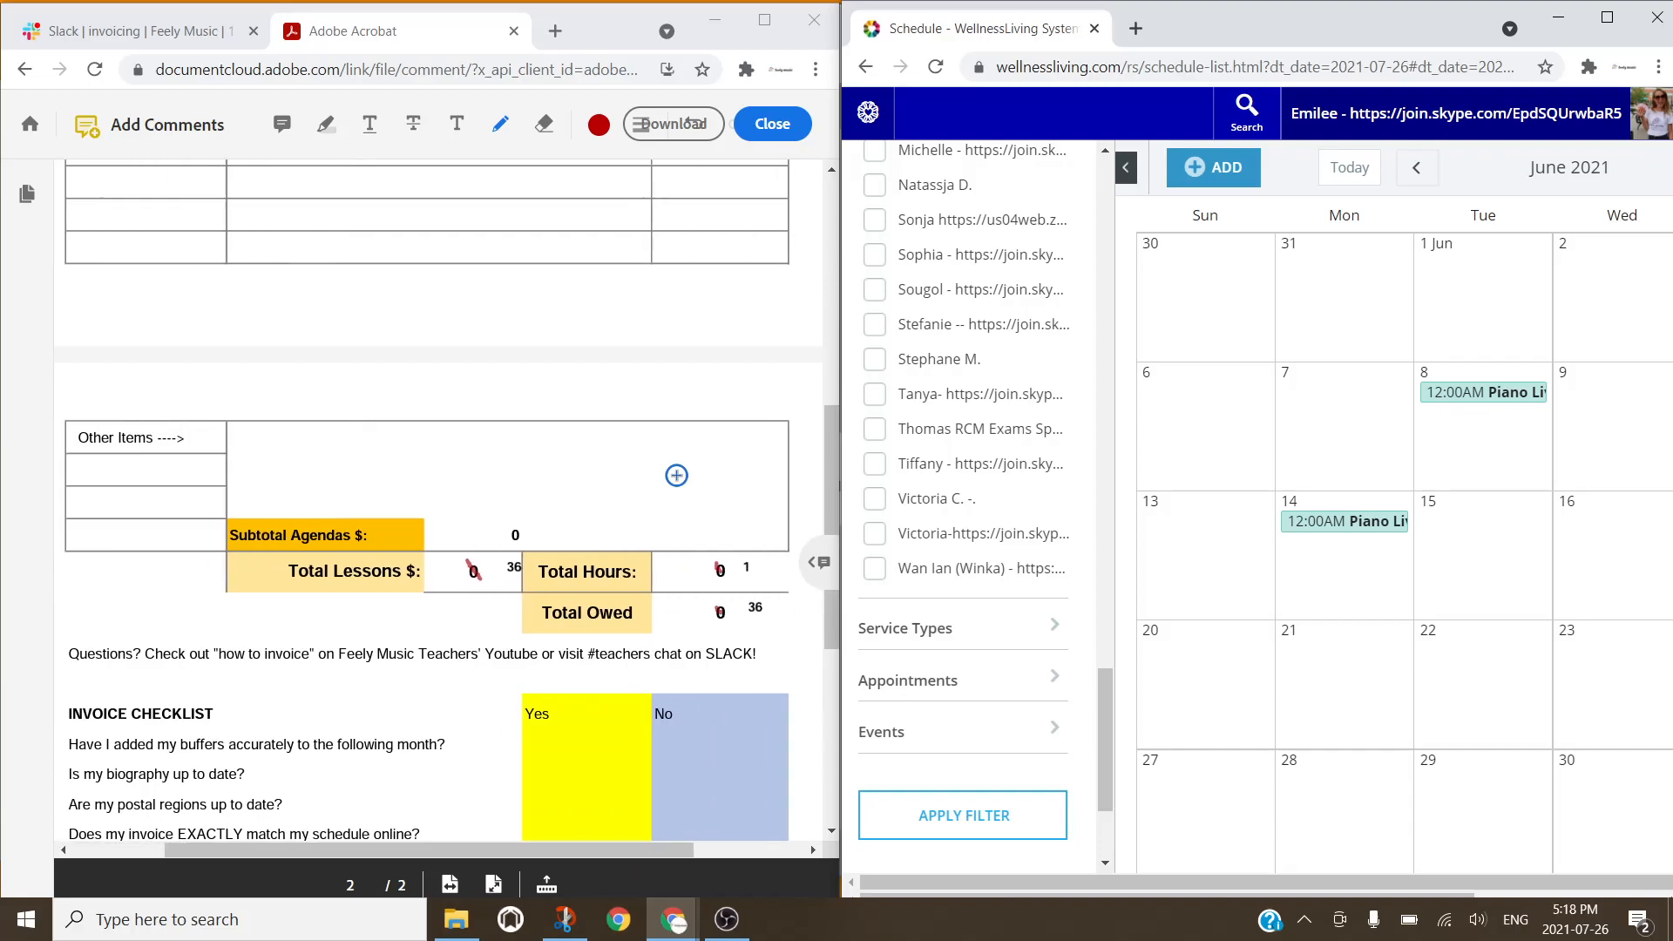
scroll(676, 474, "up", 5)
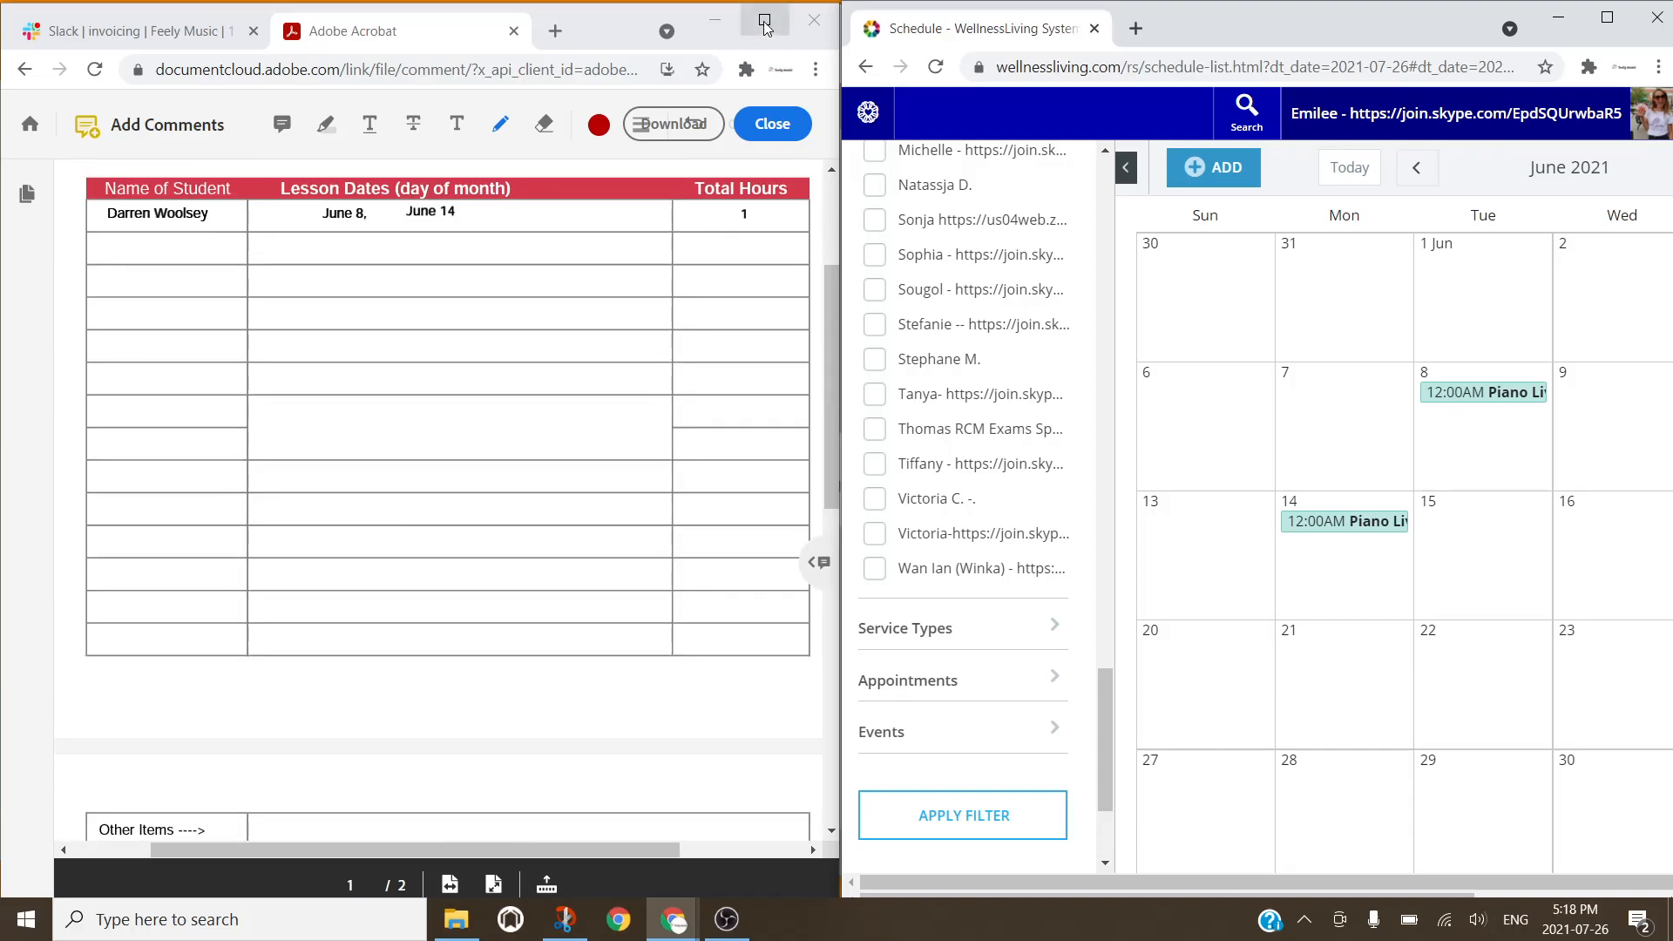
scroll(641, 351, "up", 3)
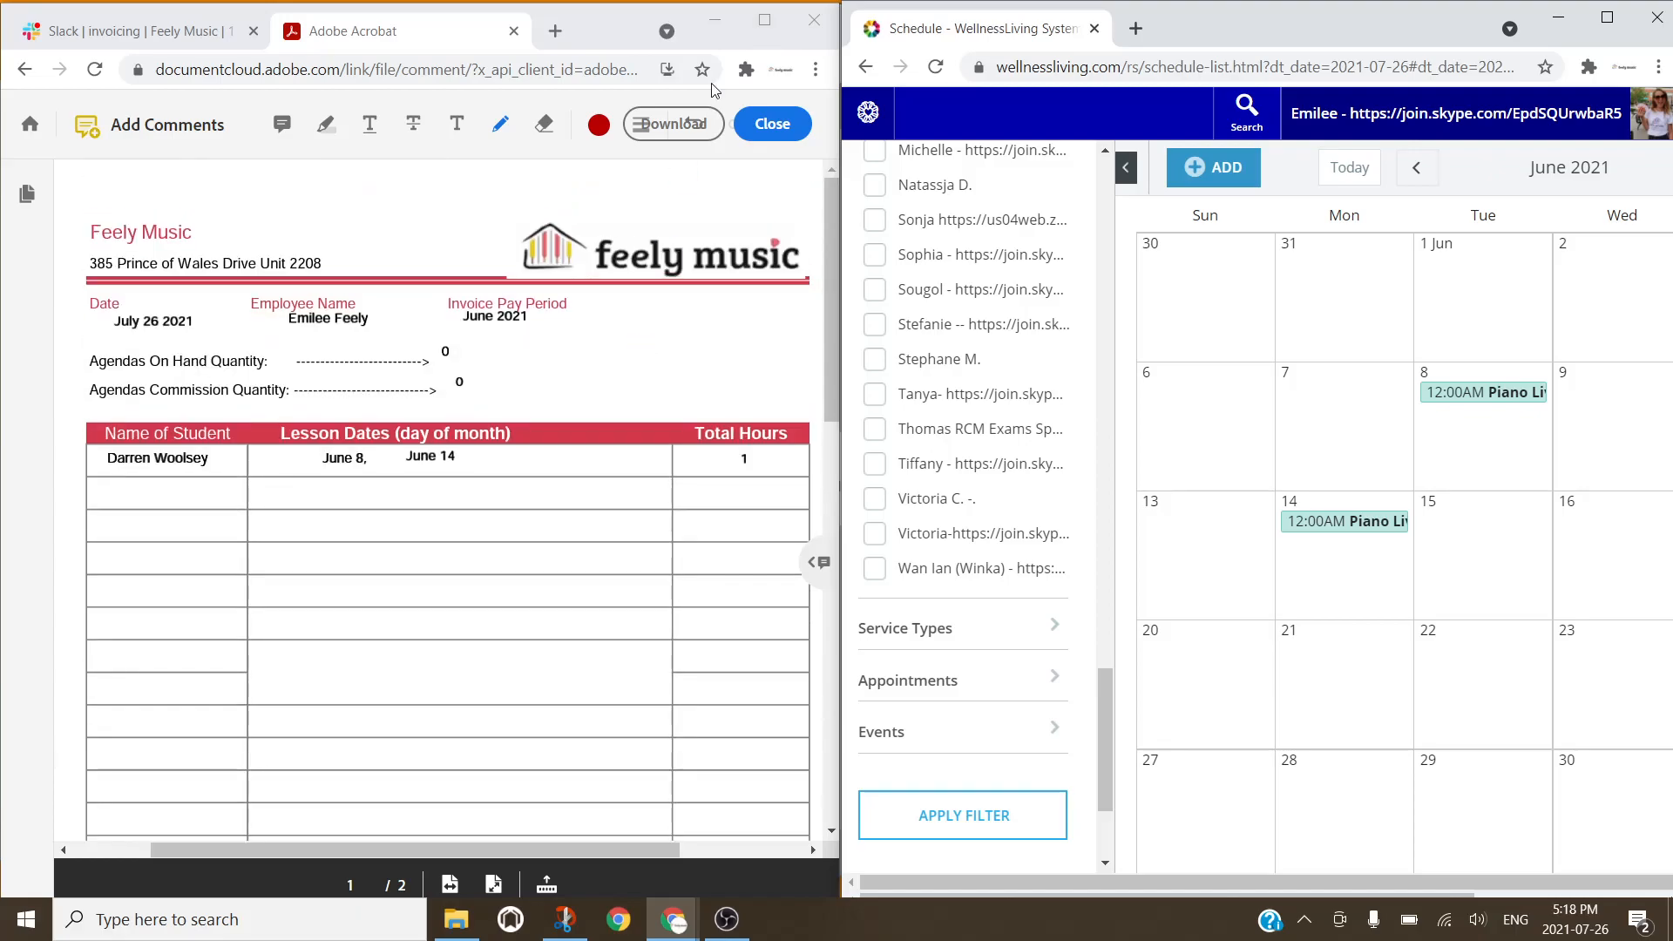
Step: Maximize the Acrobat invoice window and download the completed invoice PDF
left_click(704, 131)
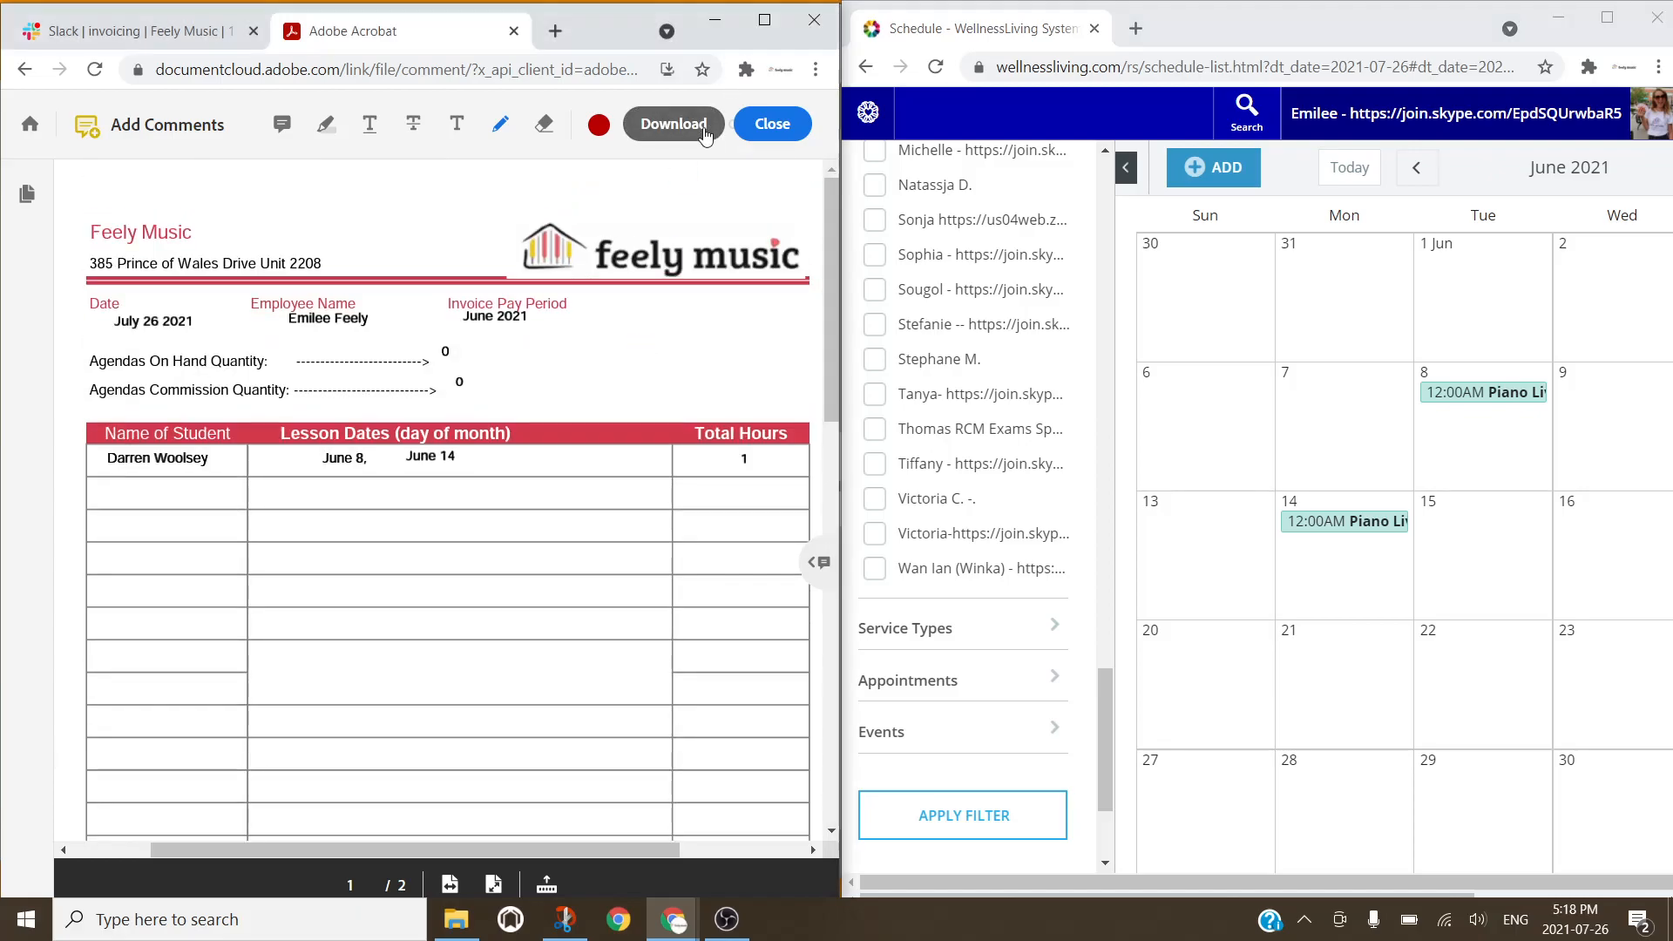
left_click(764, 33)
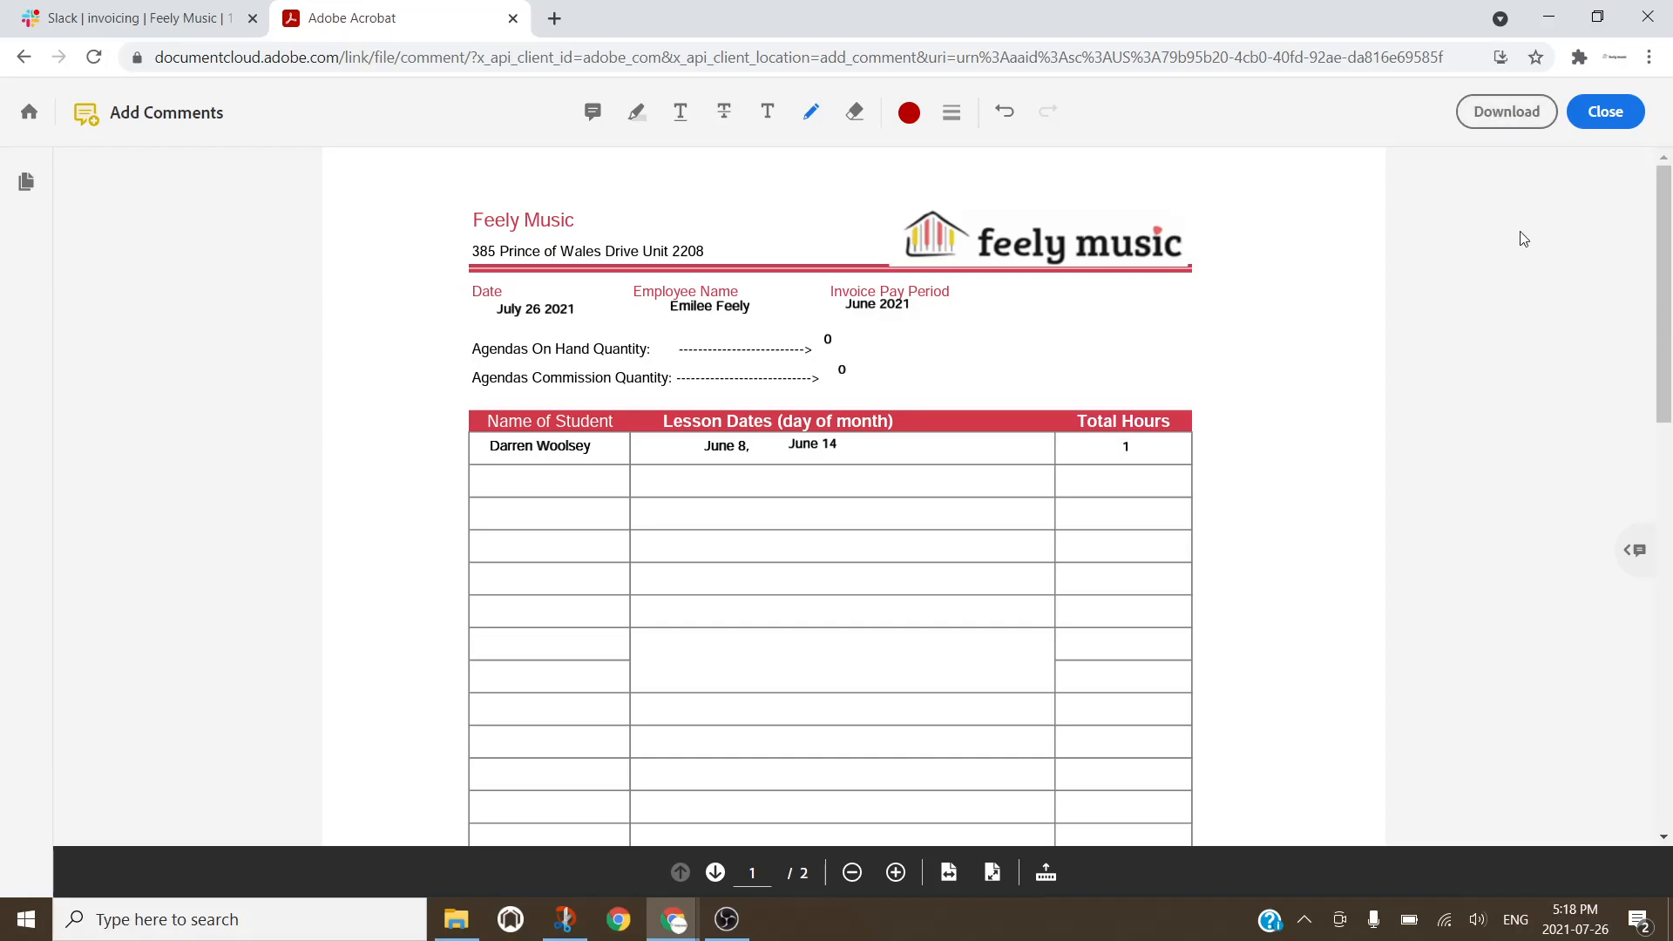
left_click(1520, 126)
Step: In Slack's #invoicing channel, start attaching a file uploaded from the computer
left_click(251, 10)
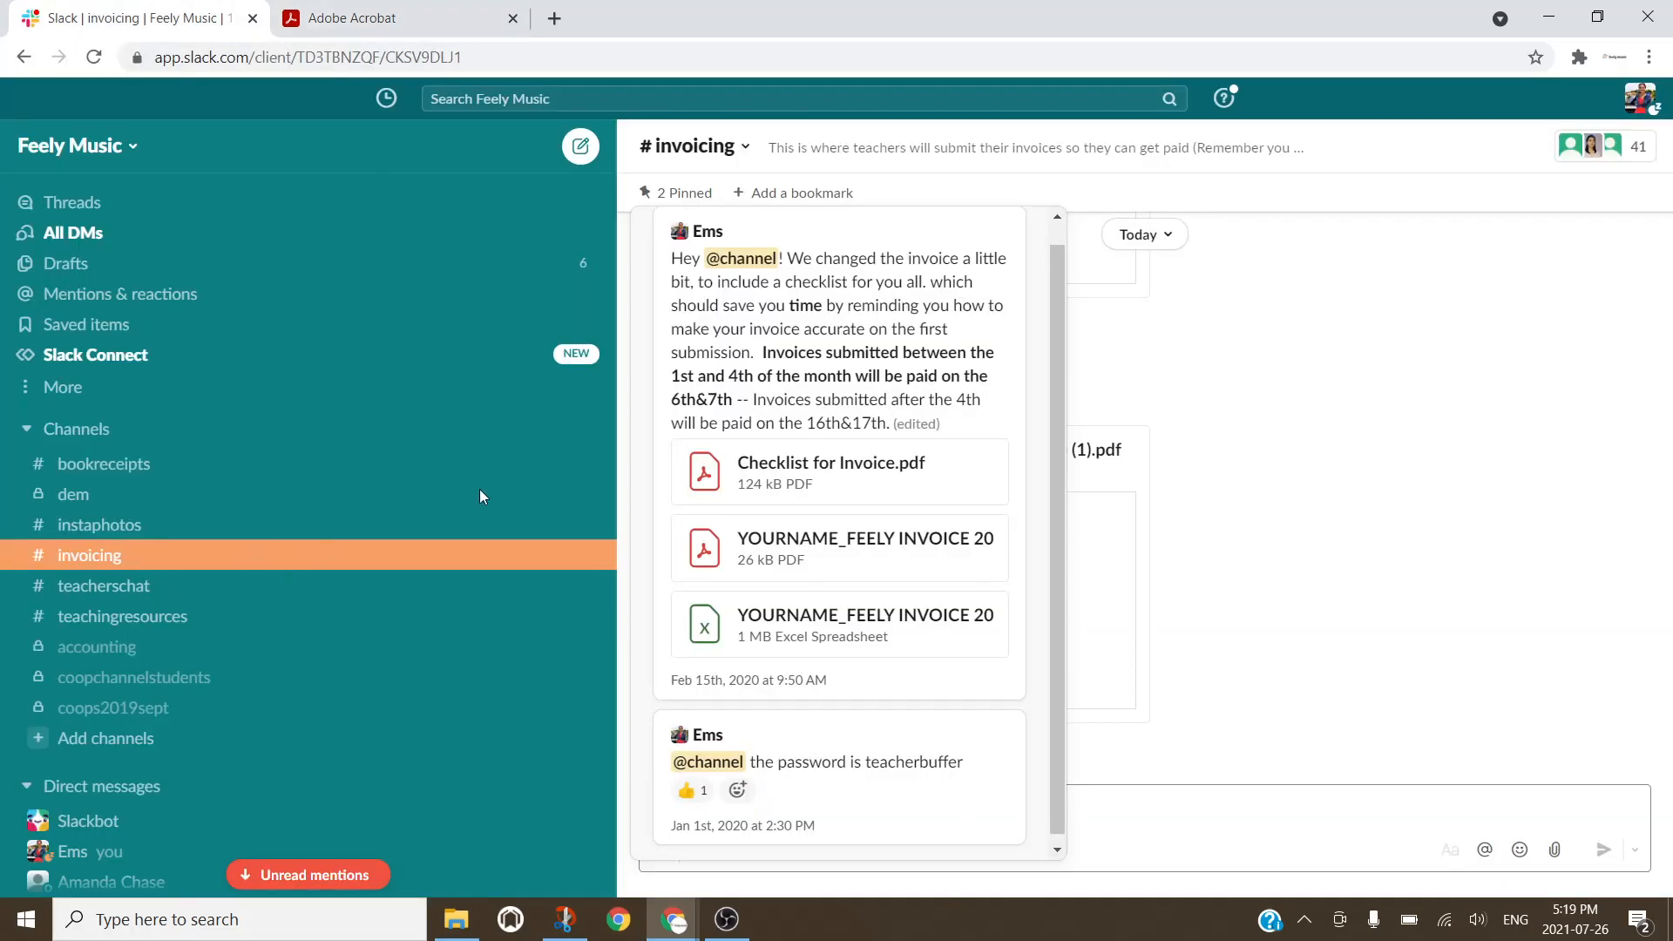
left_click(1010, 231)
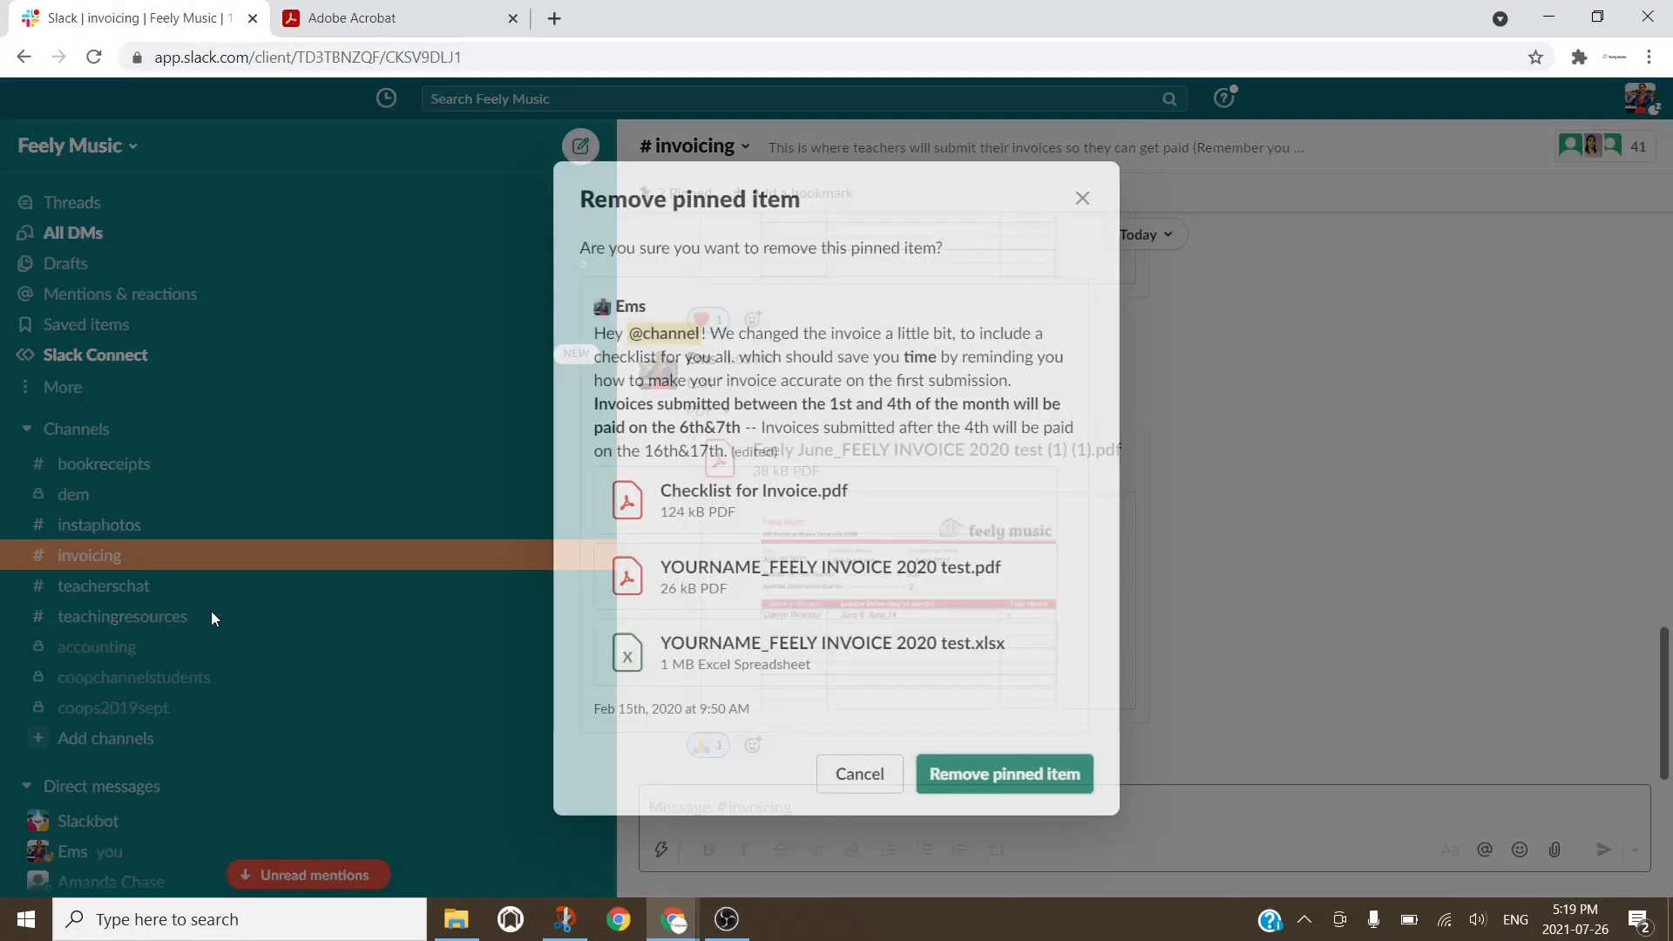
left_click(859, 774)
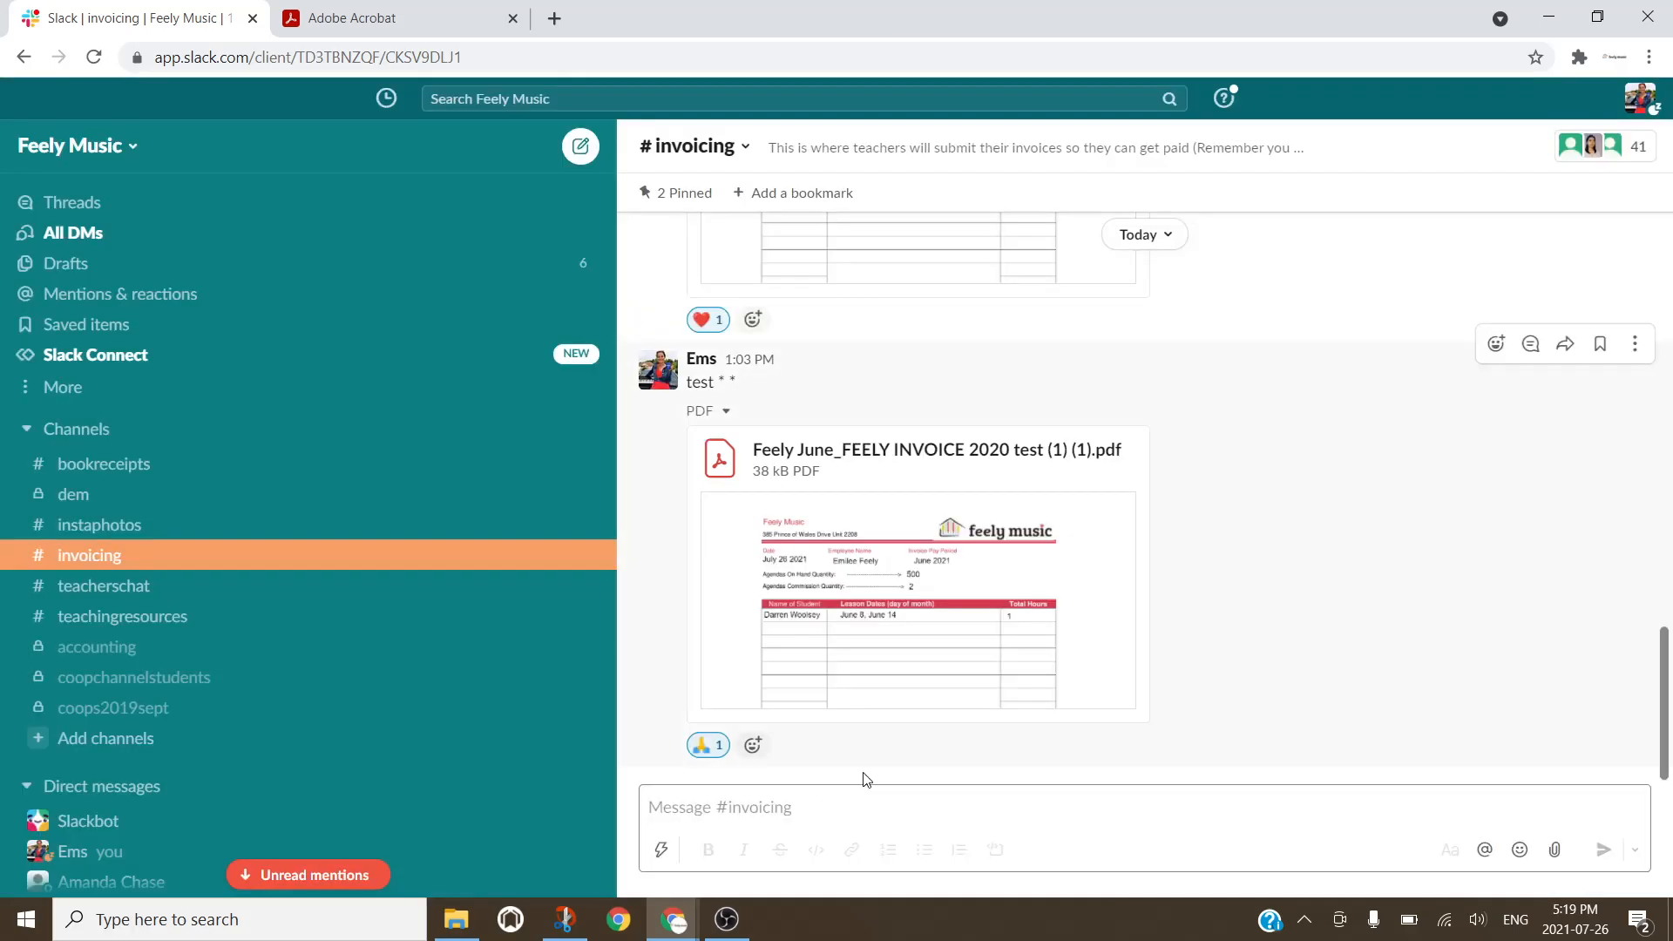
left_click(1553, 852)
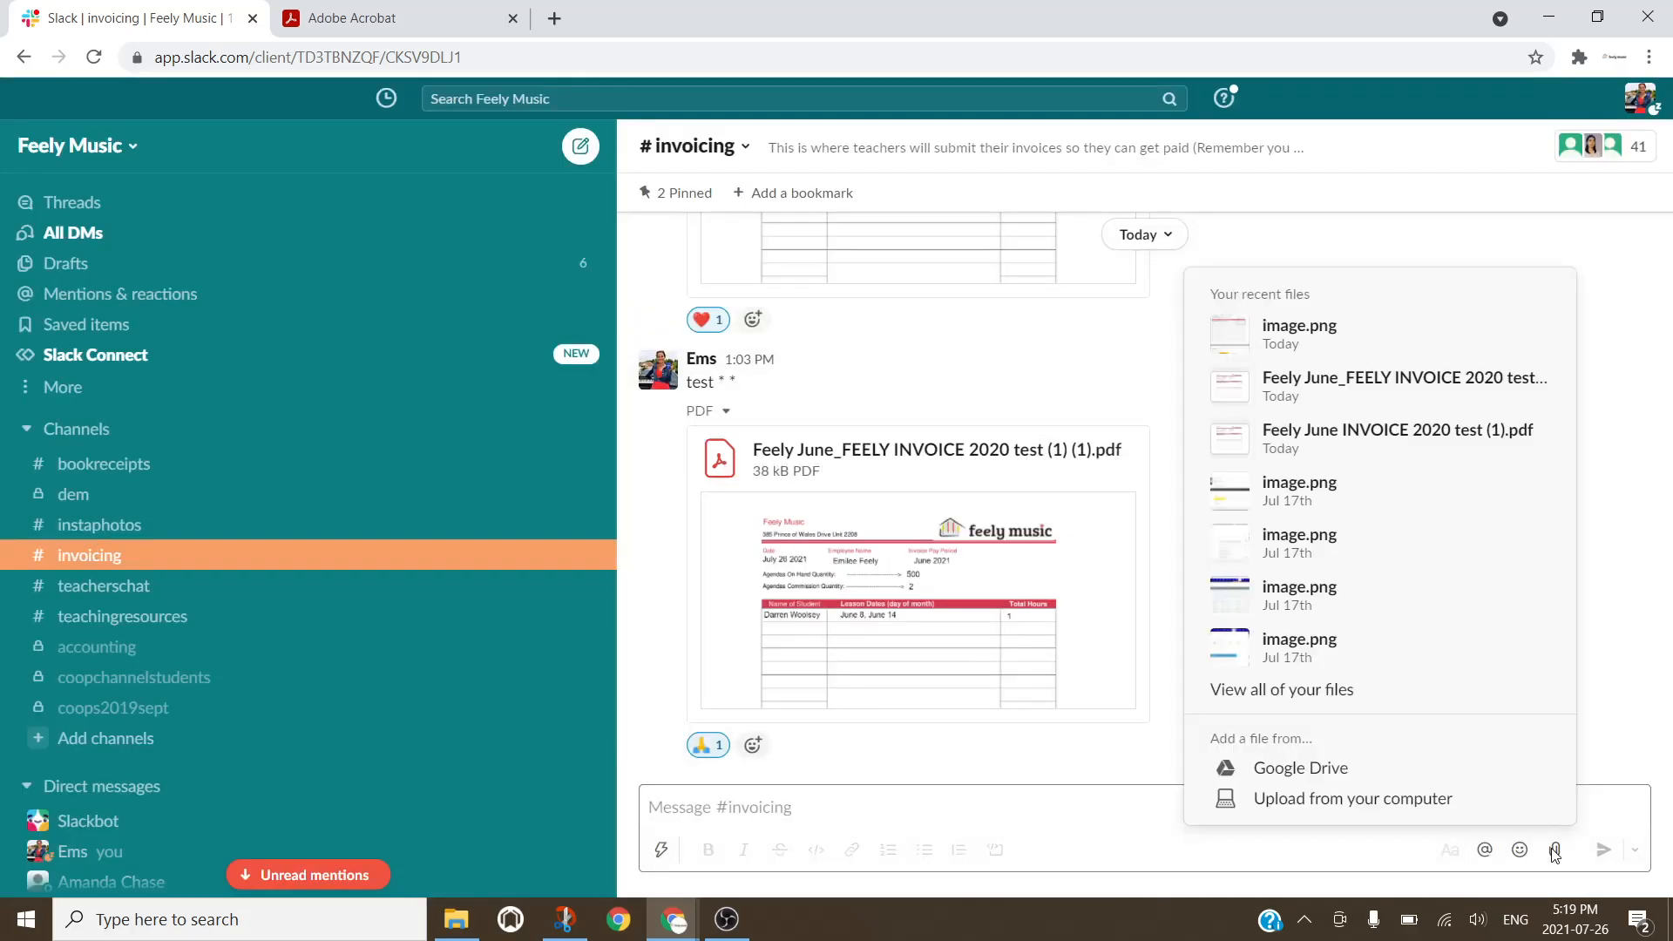
left_click(1358, 807)
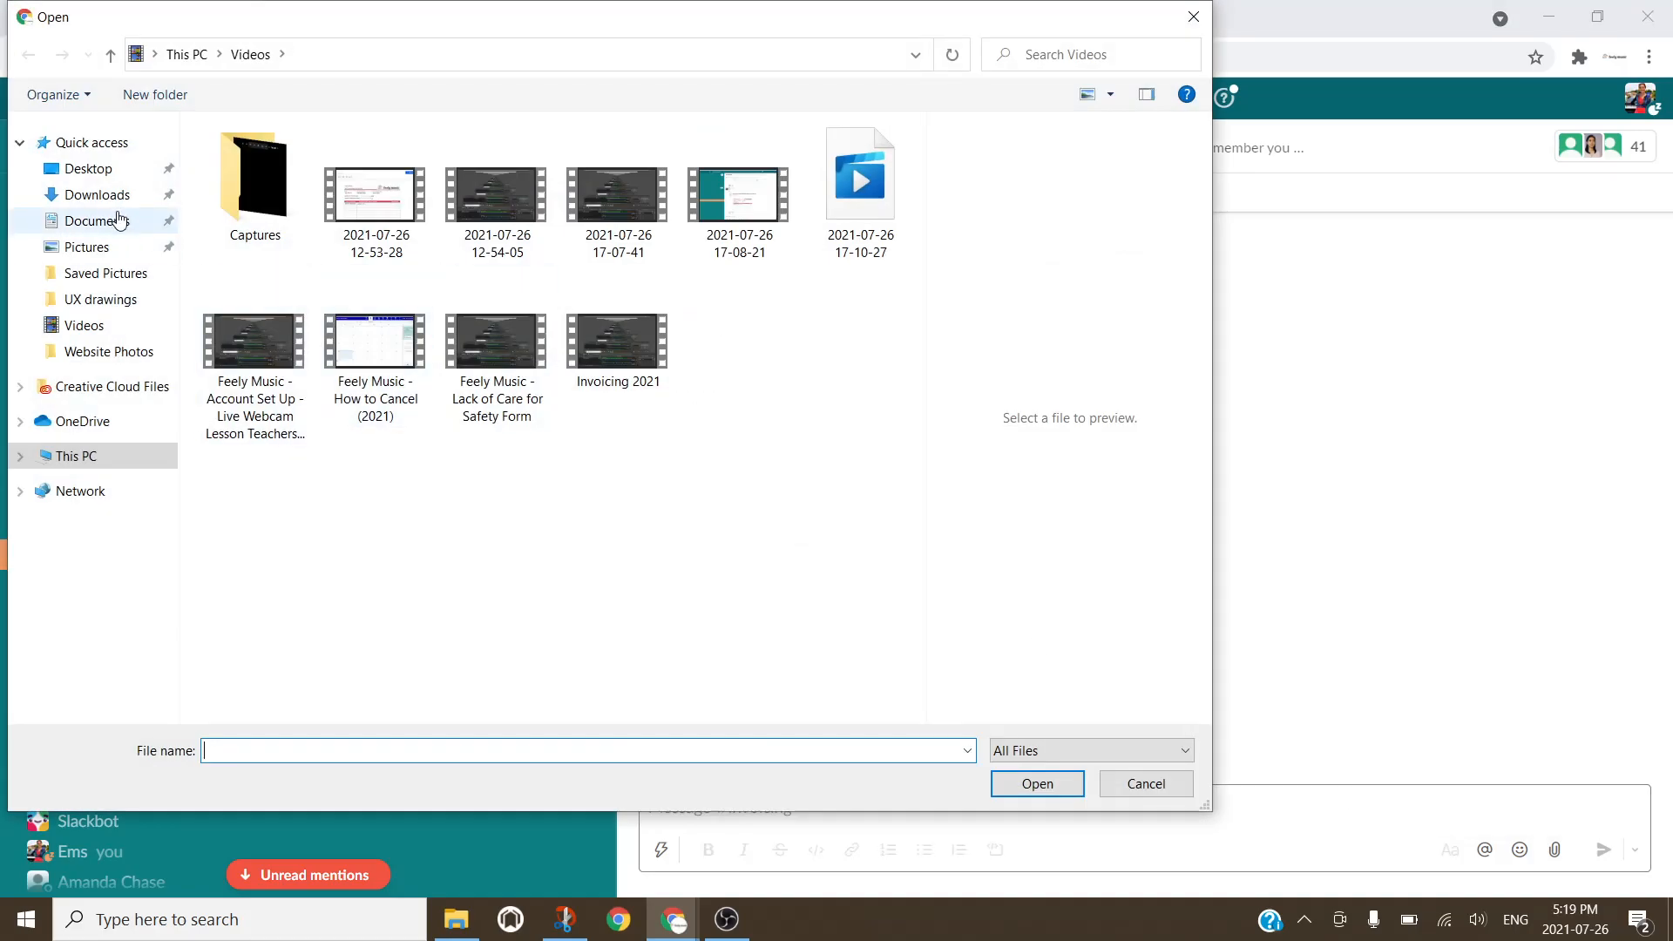
Step: Rename the newest Downloads invoice PDF, replacing YOURNAME_FEELY with the teacher's name and June
left_click(95, 195)
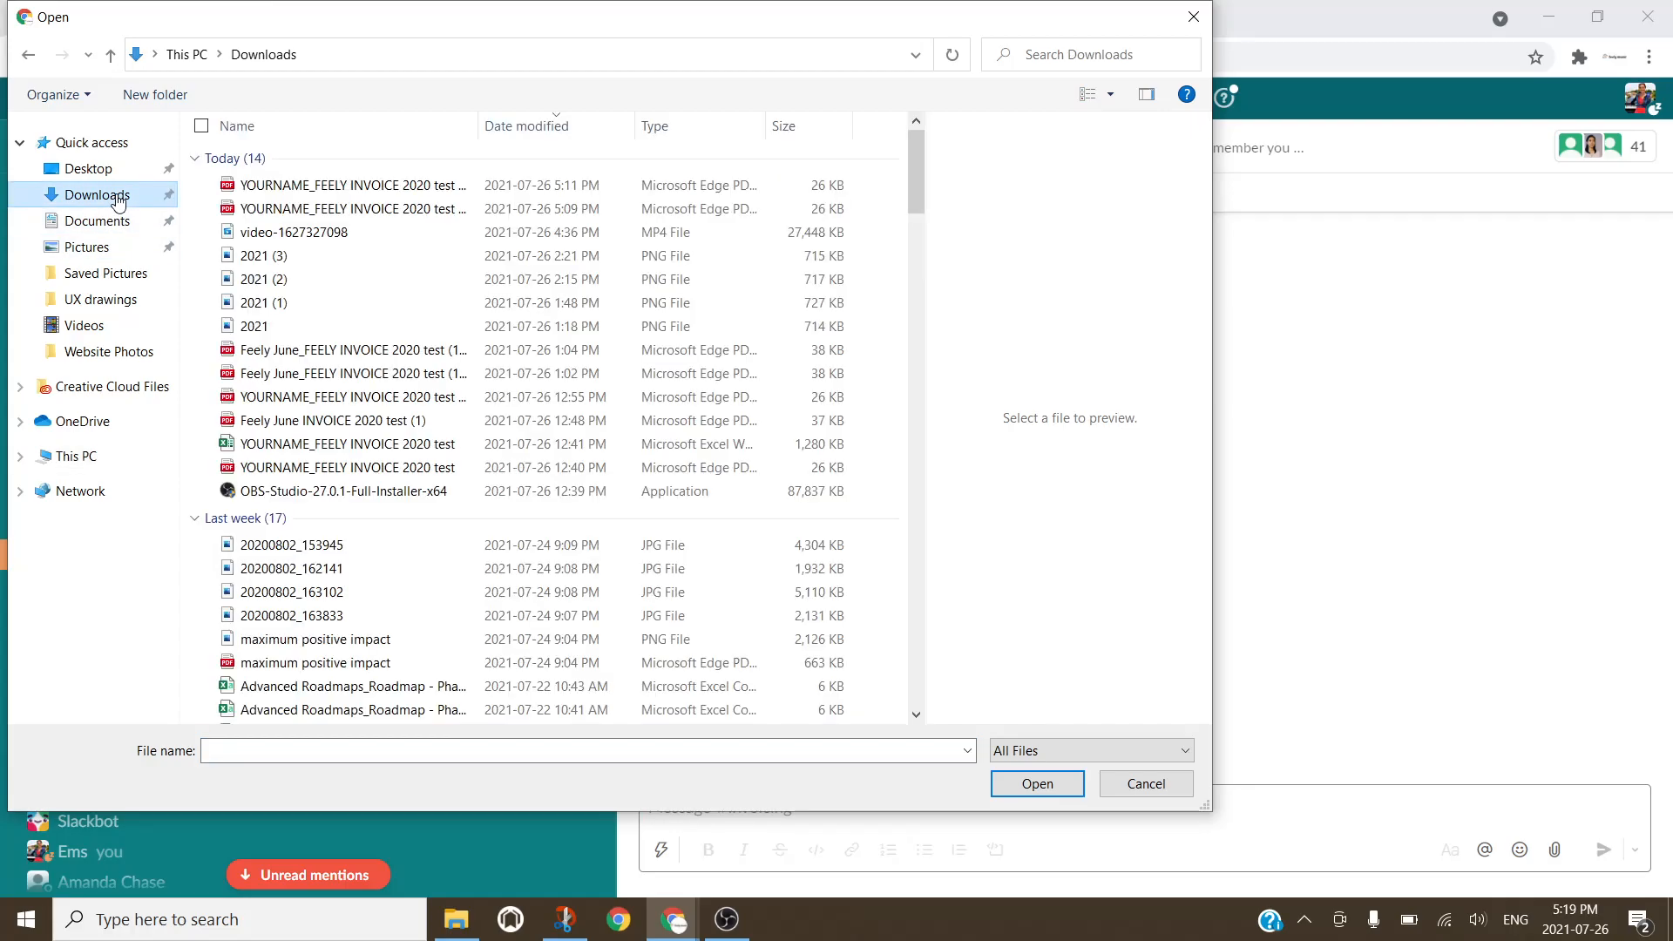
left_click(323, 190)
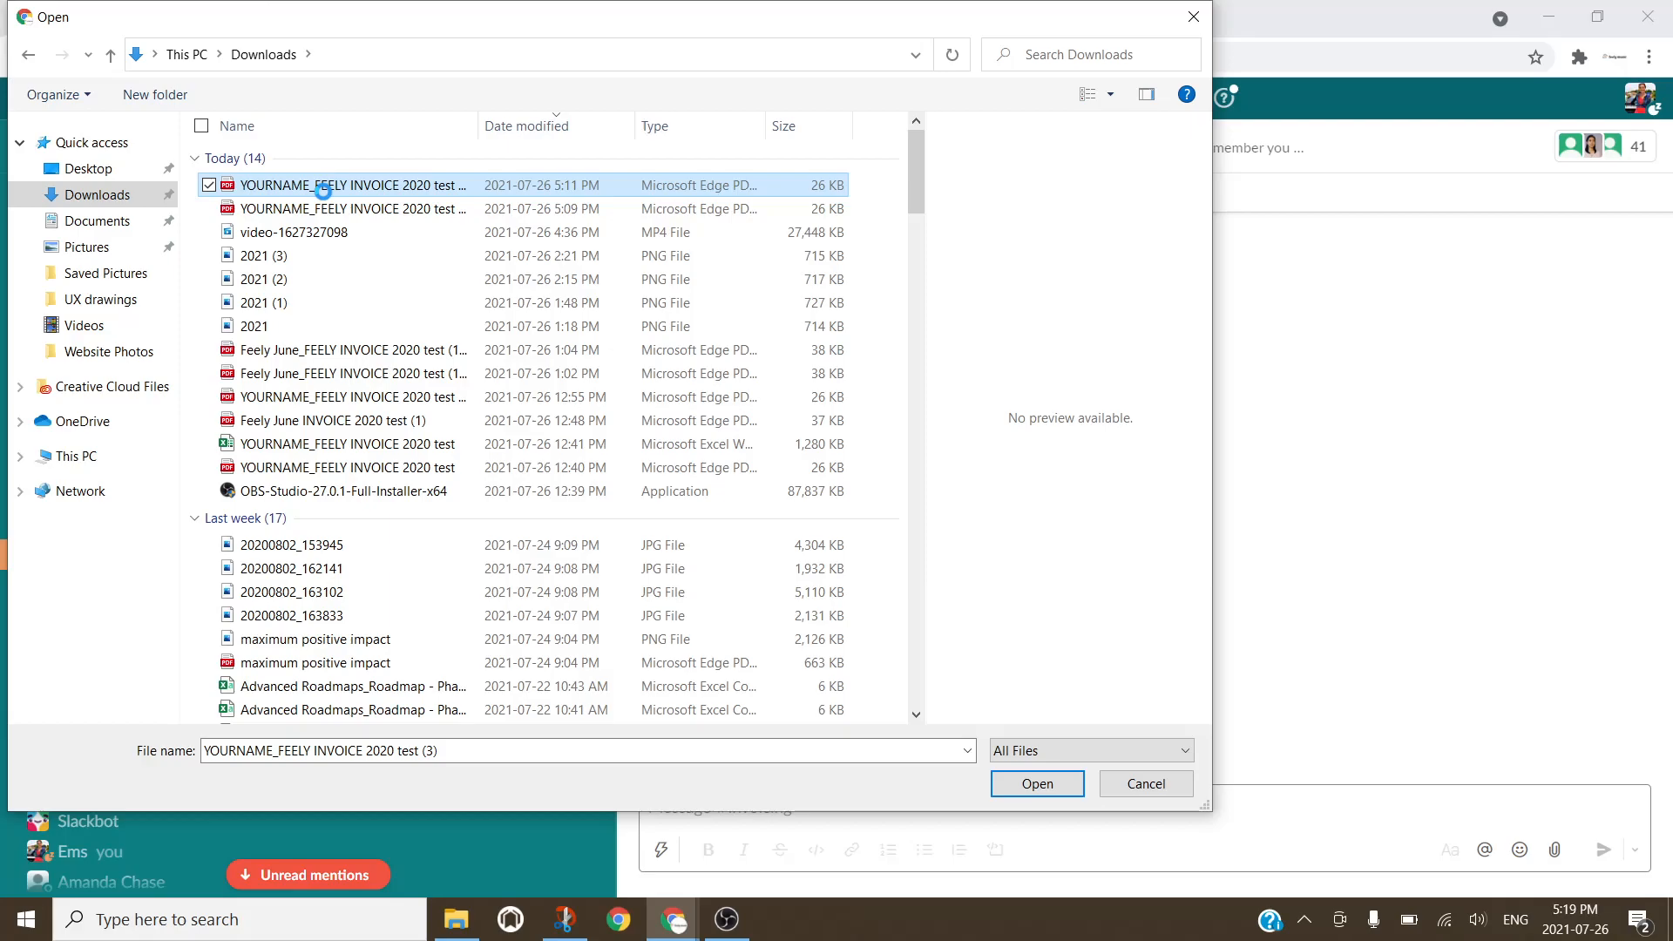
right_click(322, 190)
left_click(123, 602)
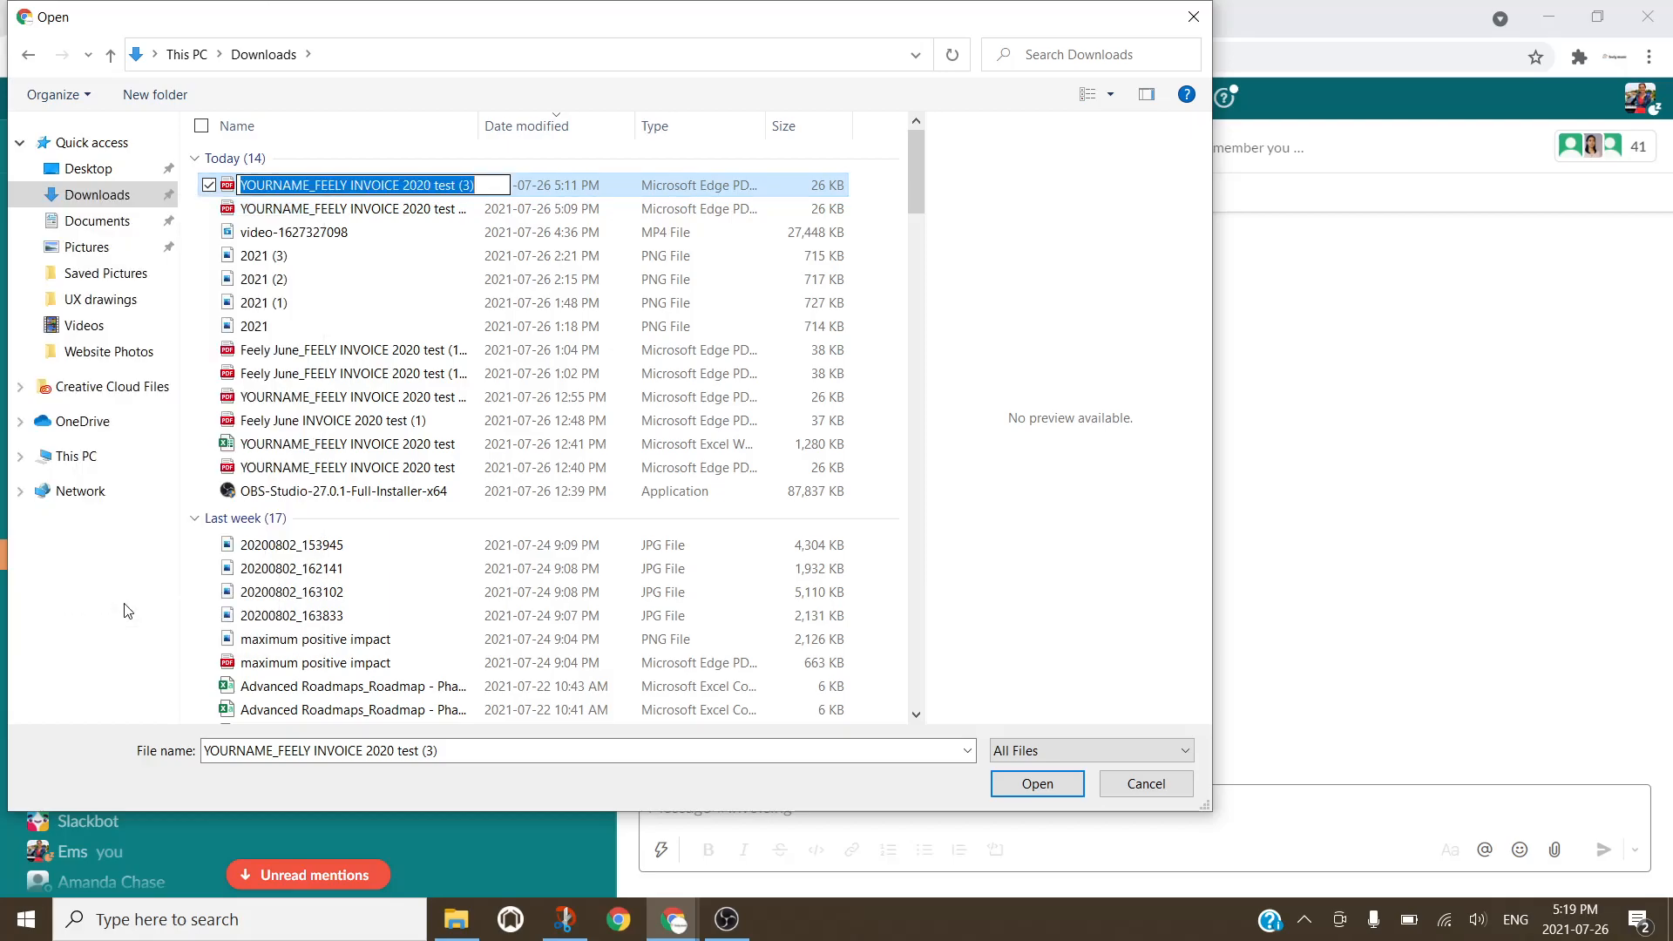
left_click_drag(352, 184, 241, 185)
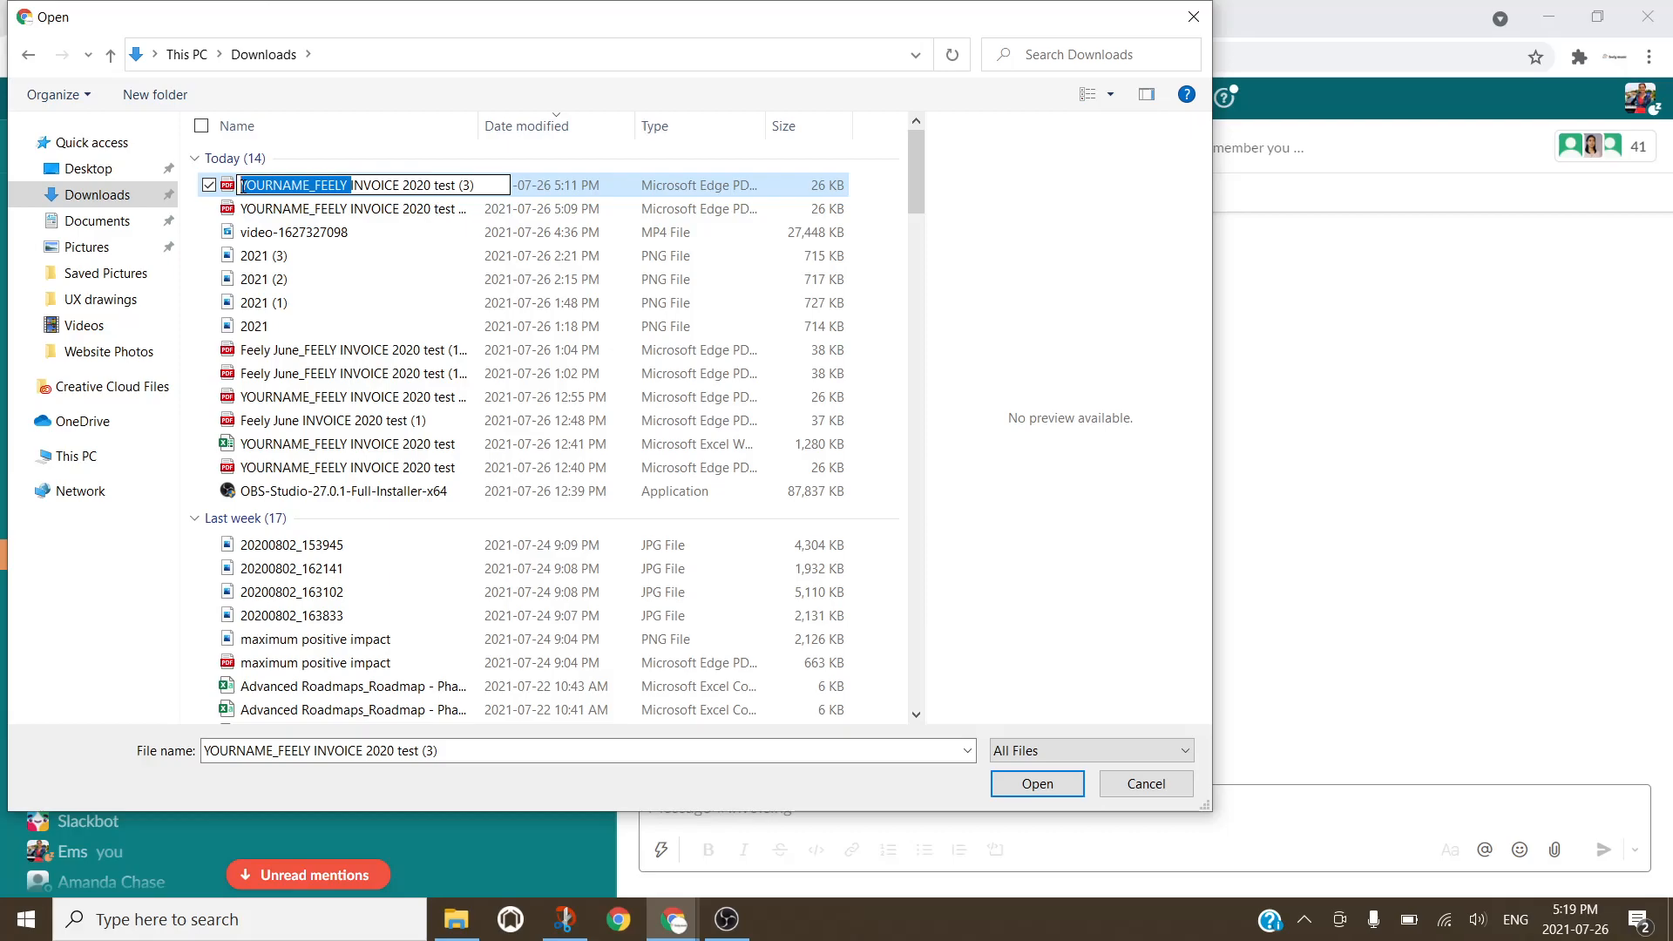
type("Emilee June")
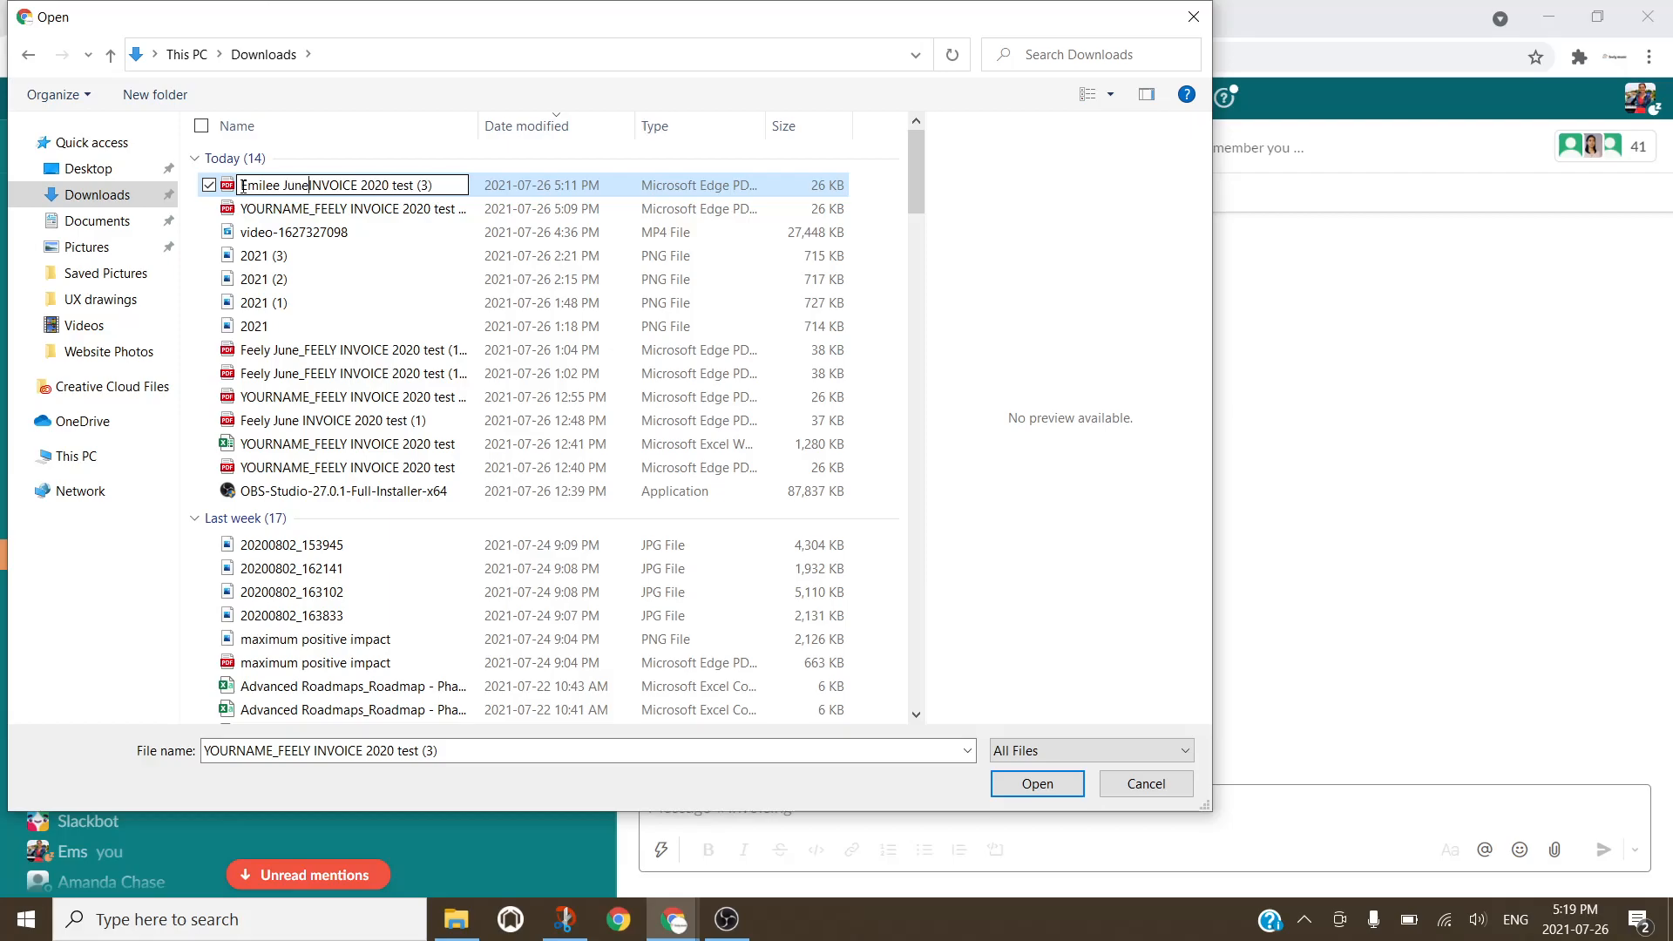
left_click(1044, 784)
Step: Attach the renamed June invoice PDF to the Slack message
left_click(1045, 785)
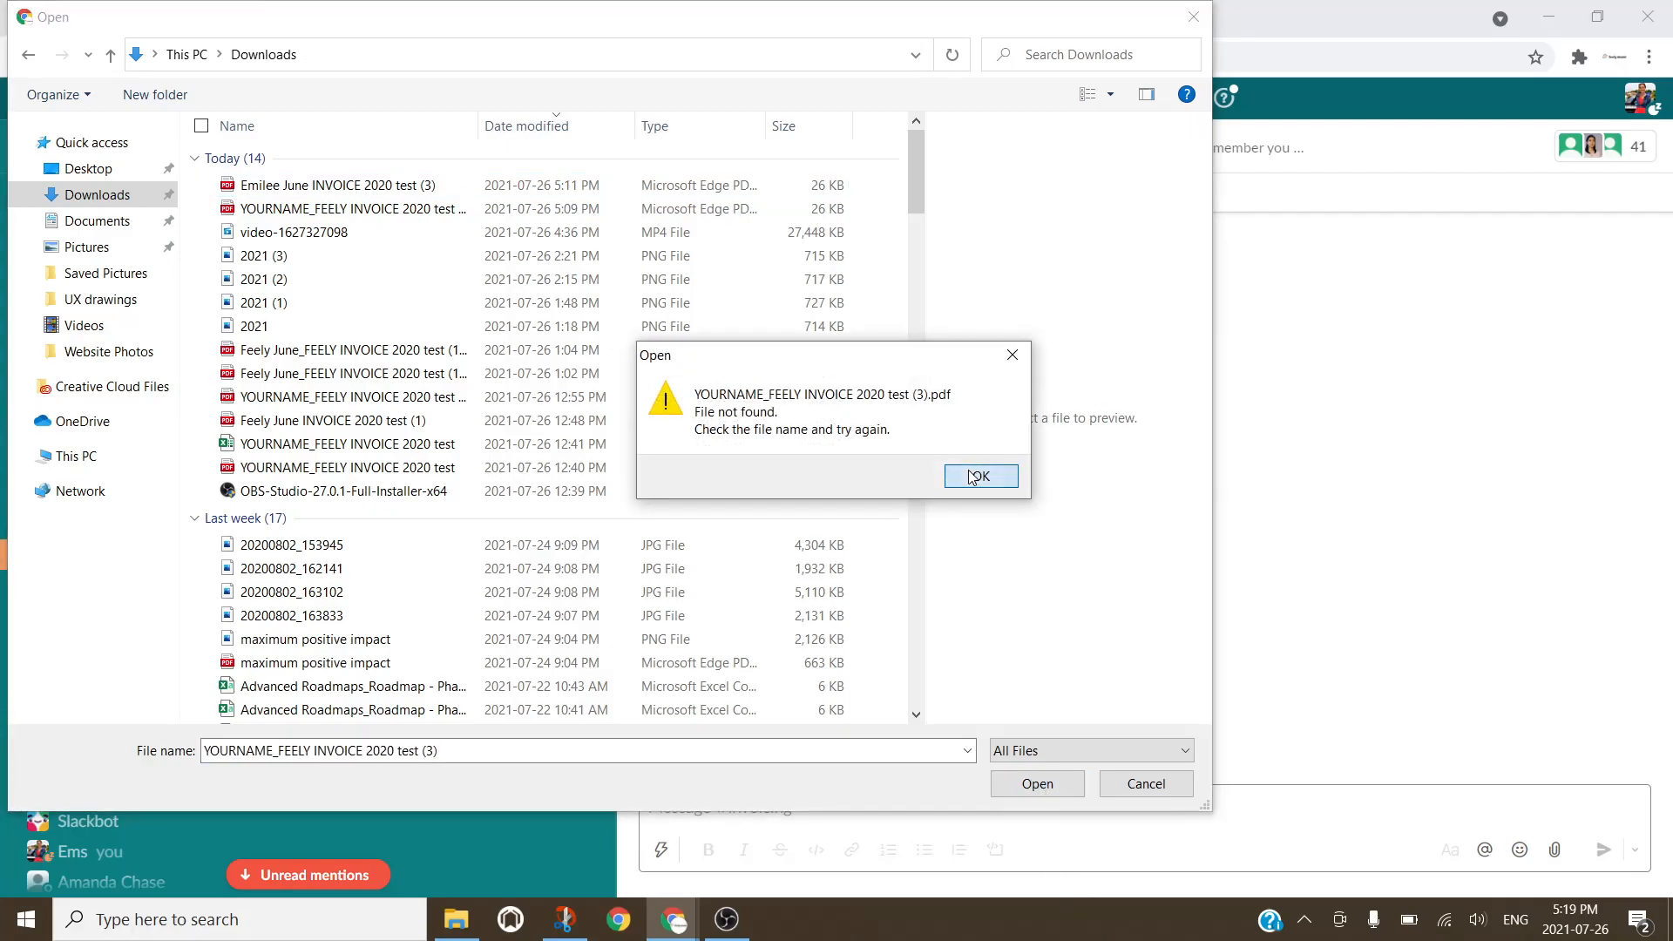
left_click(973, 475)
left_click(424, 185)
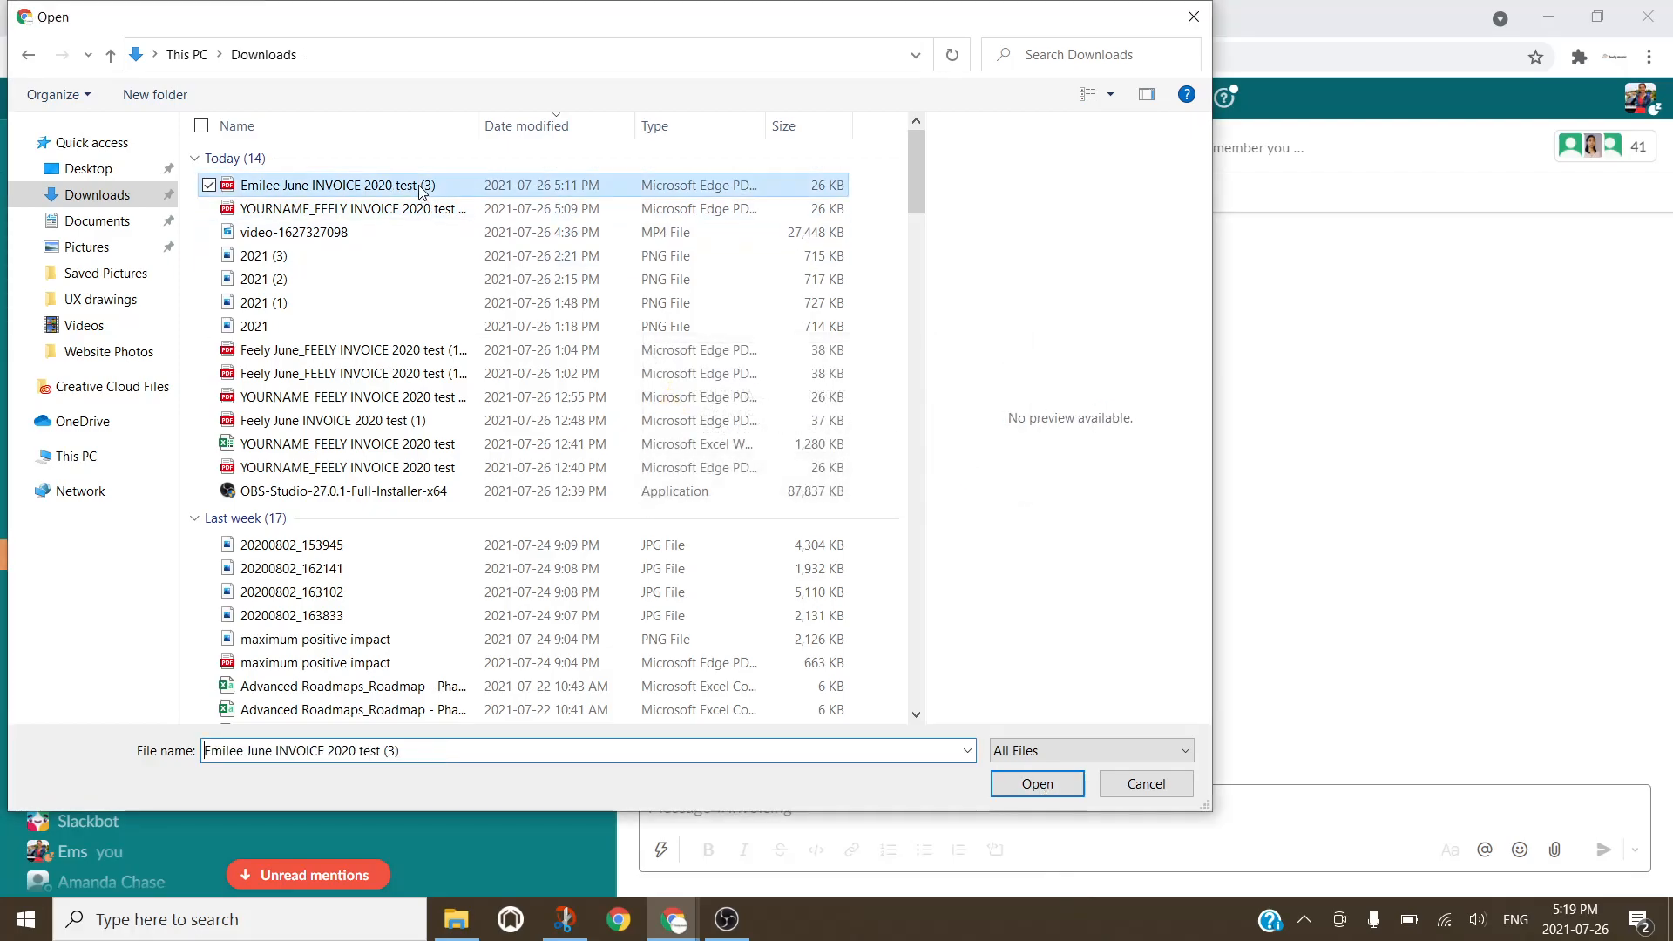
left_click(1001, 778)
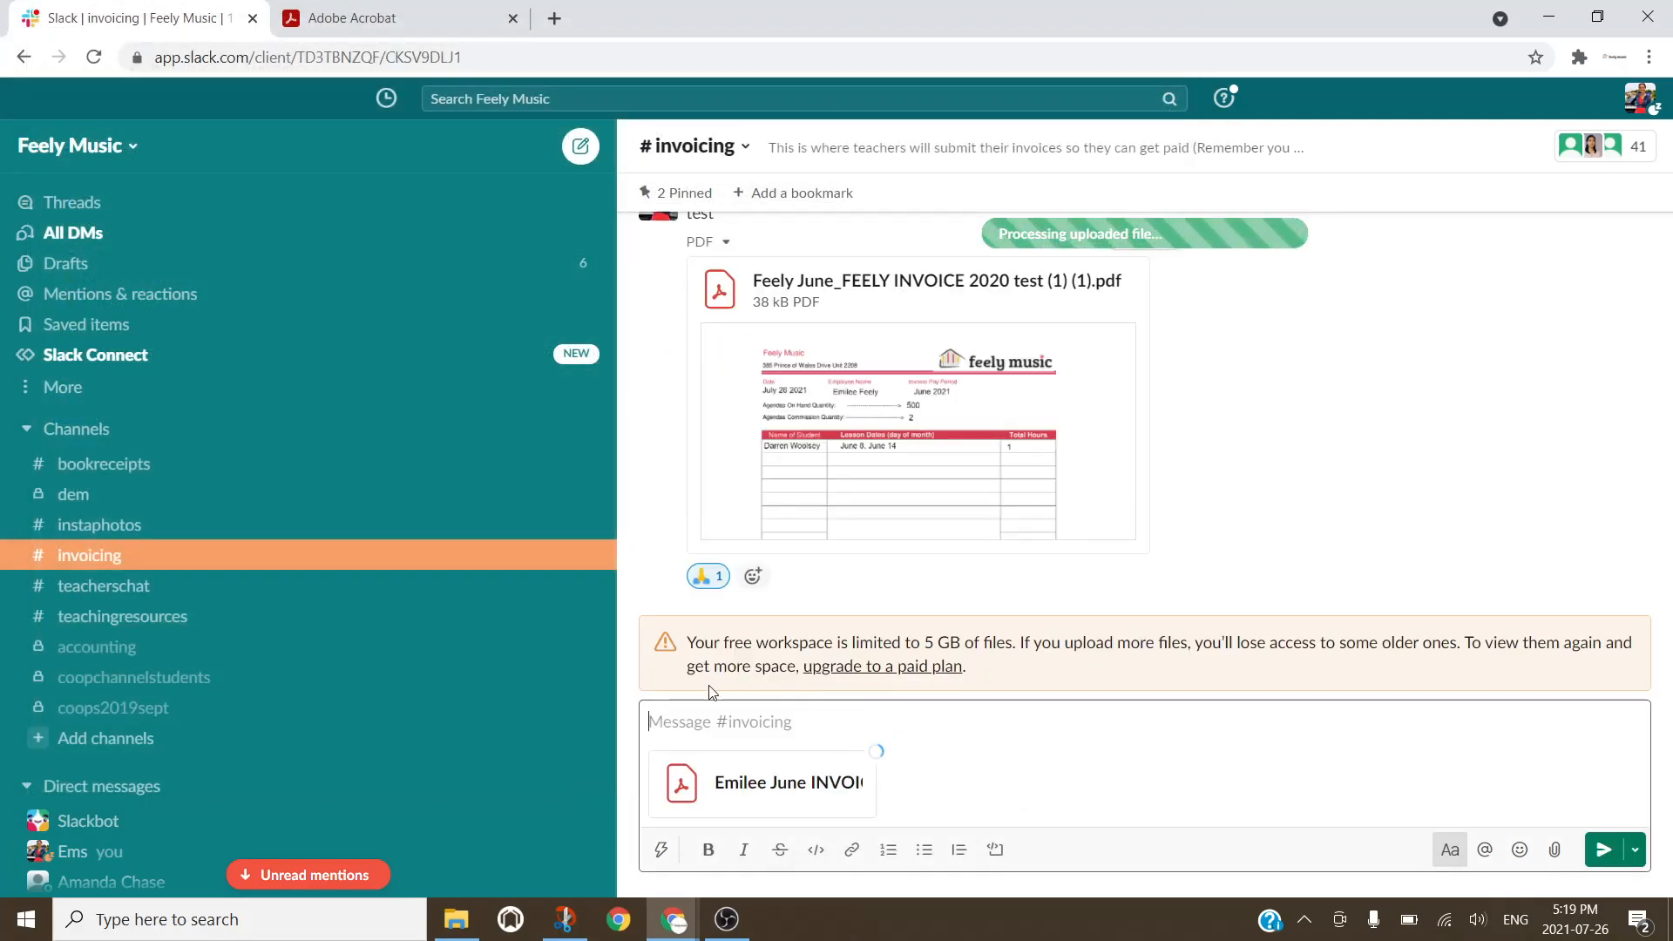
Step: Send the June invoice PDF to #invoicing and add a broccoli reaction to it
left_click(1599, 847)
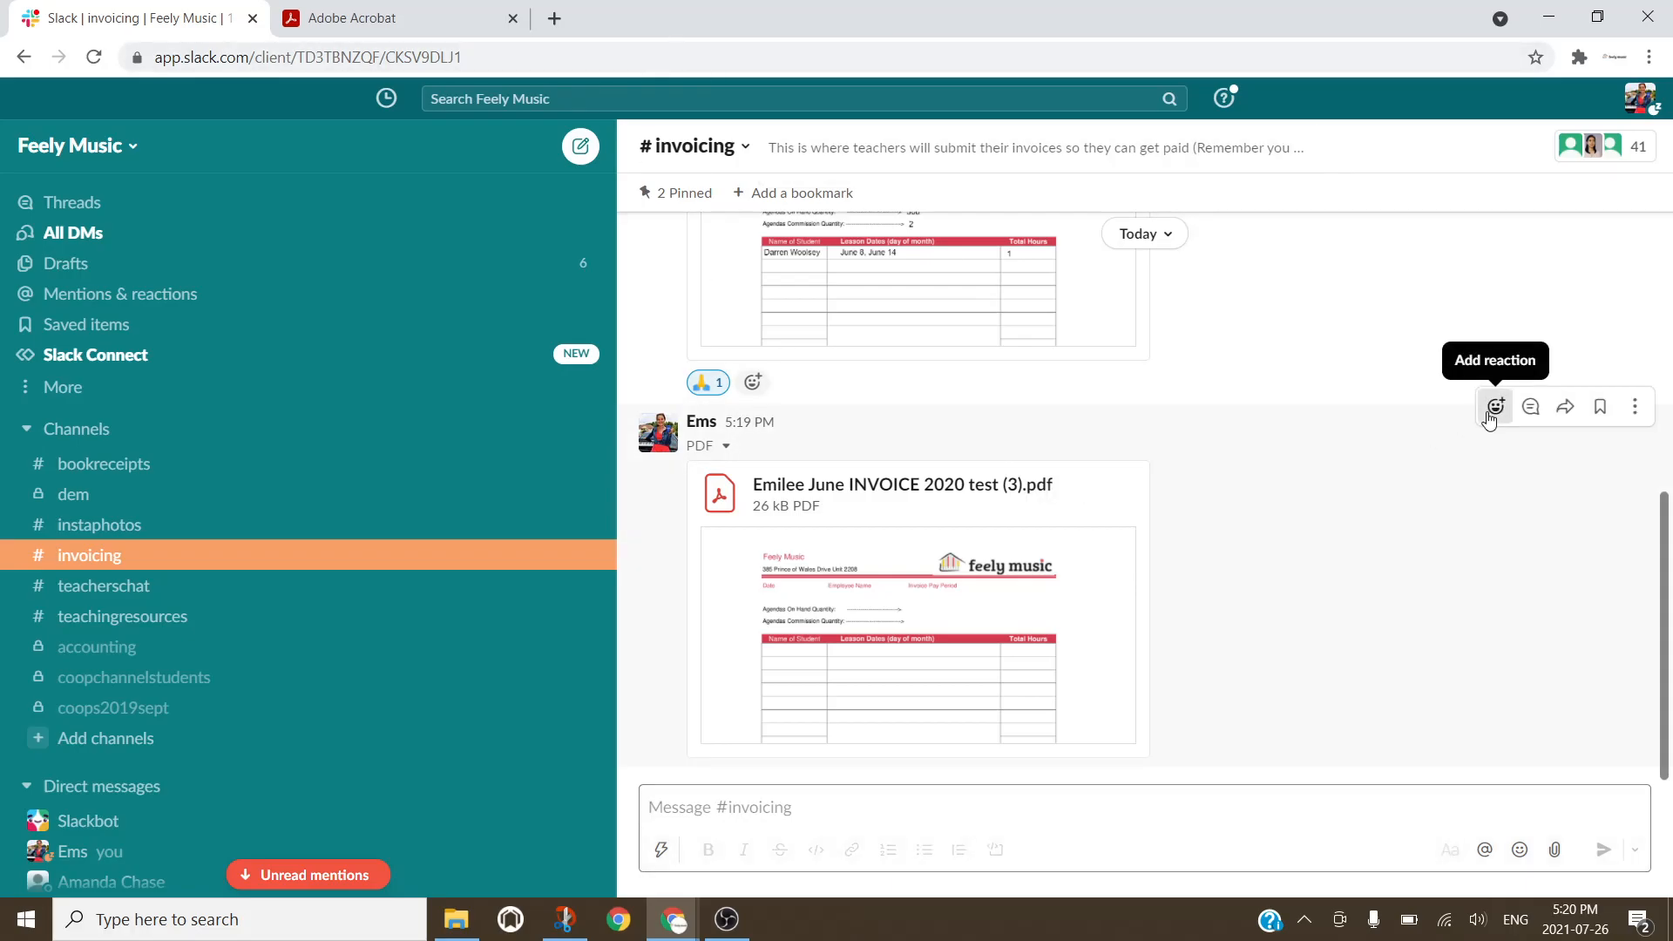
left_click(1491, 411)
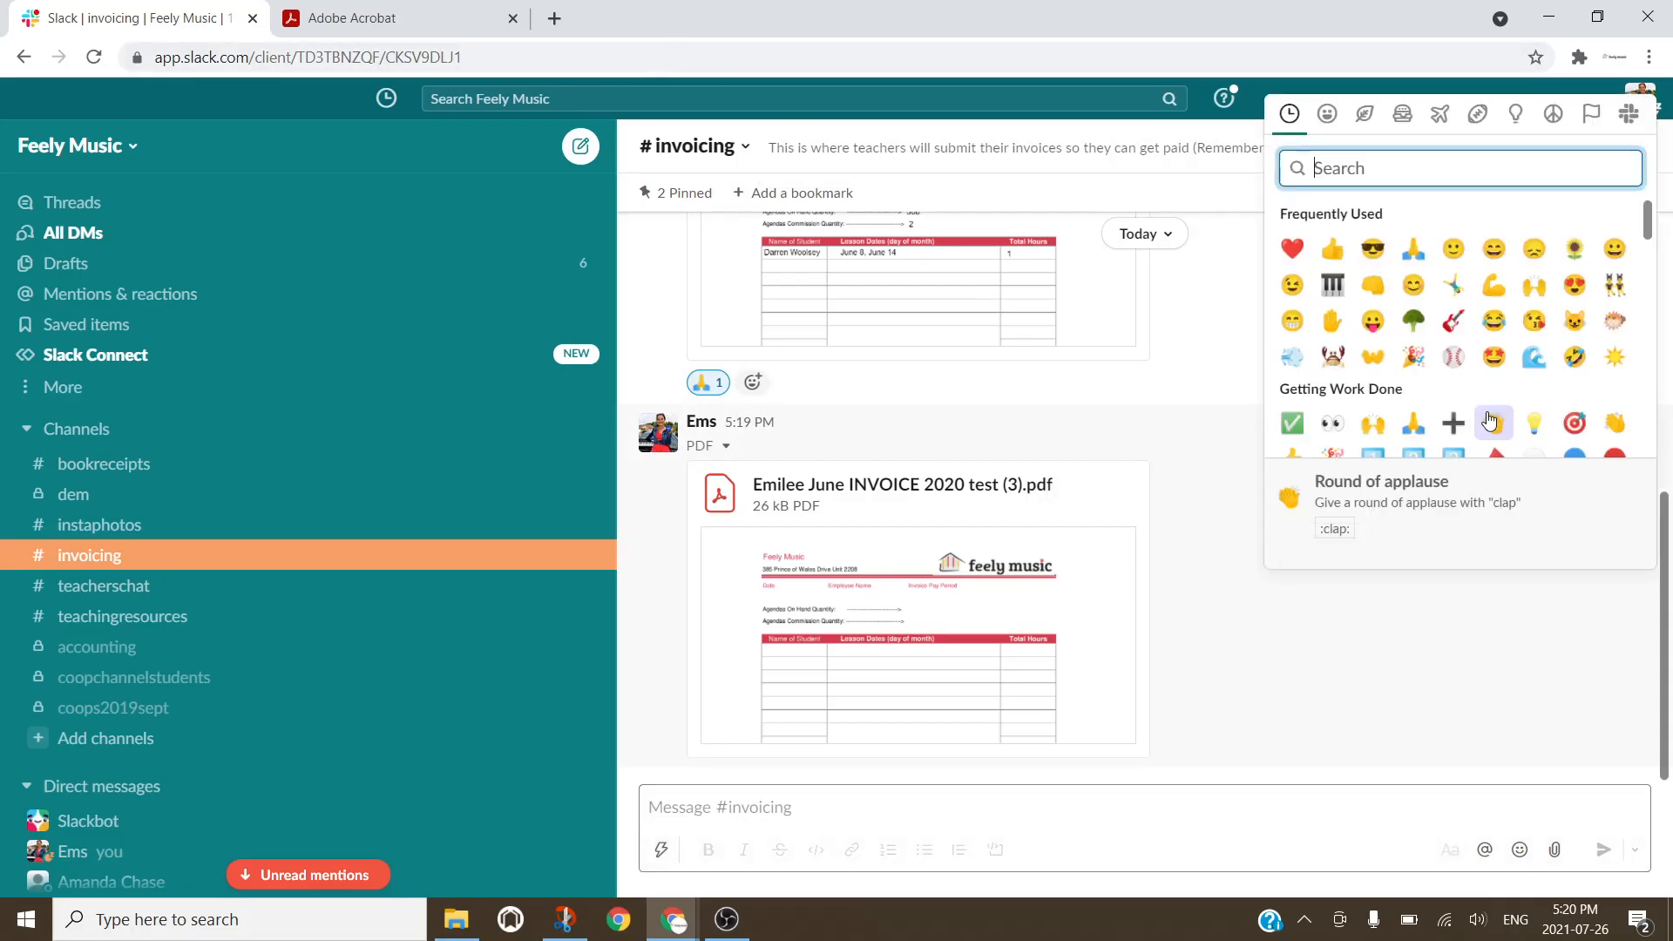
left_click(1413, 320)
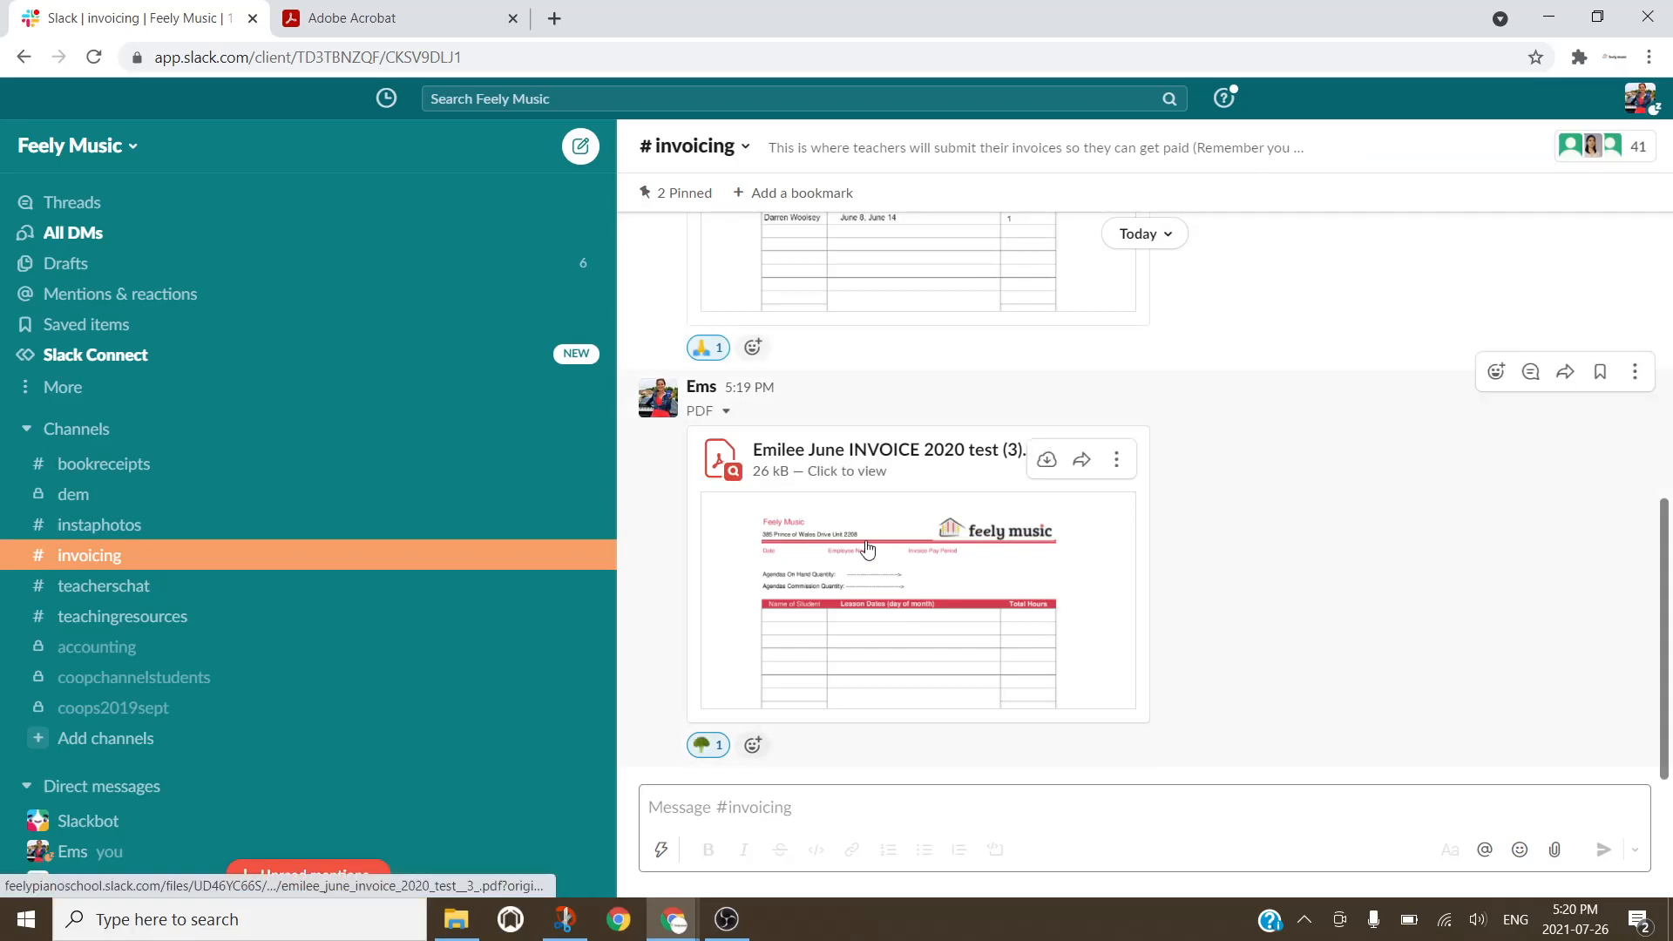
left_click(867, 549)
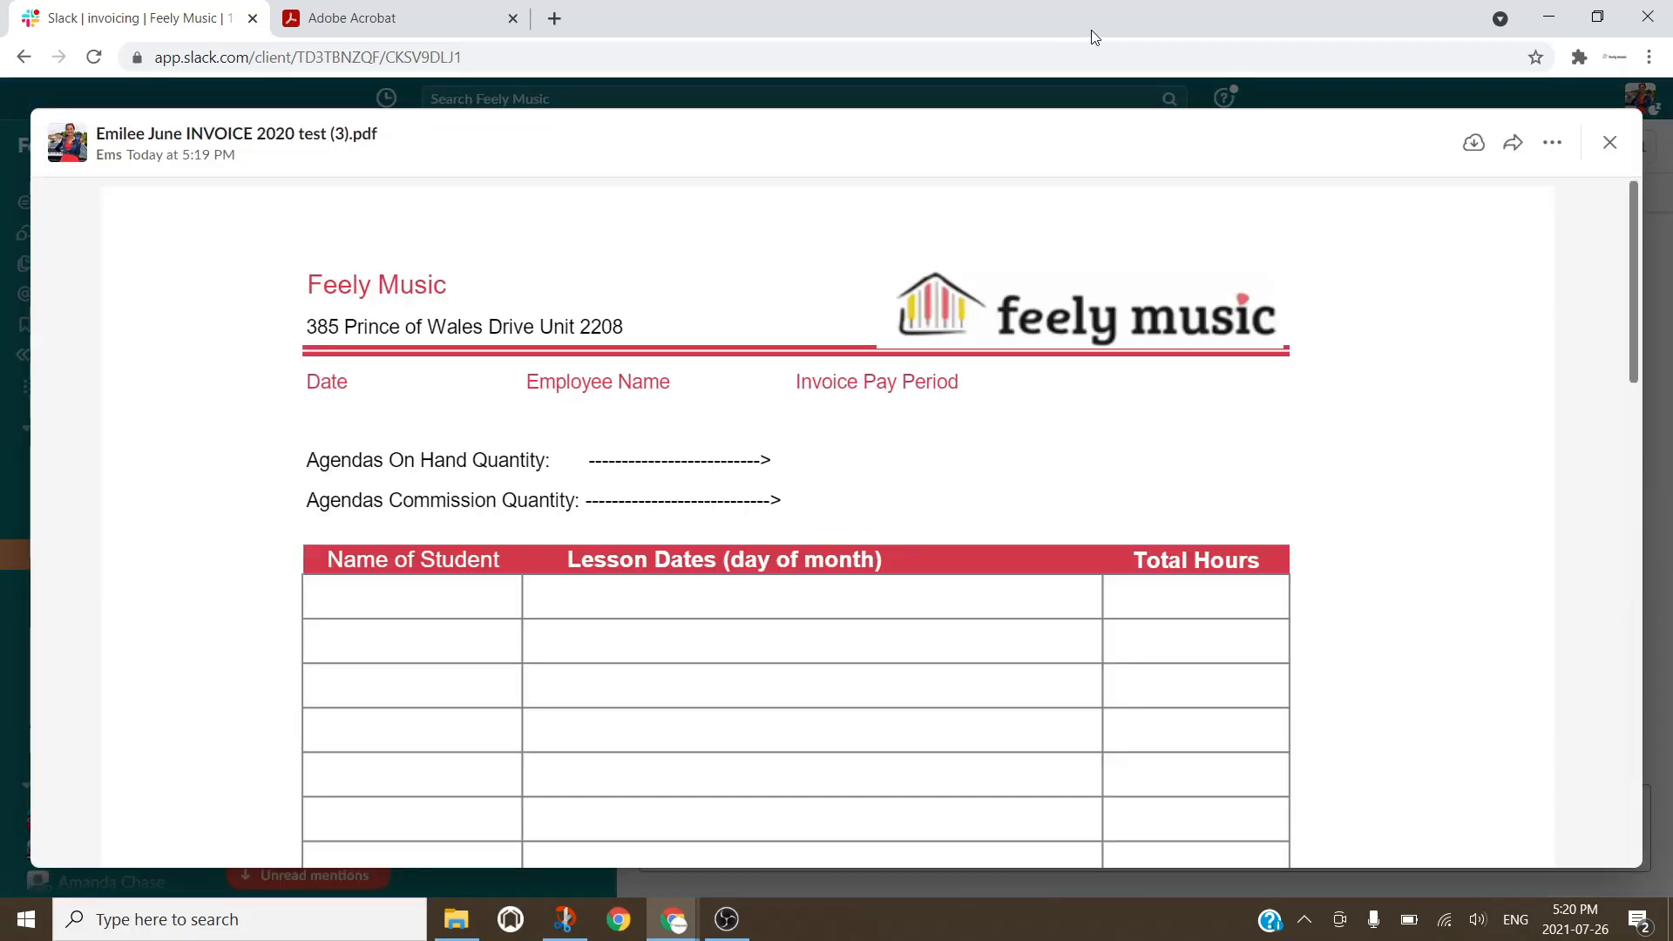
double_click(1044, 14)
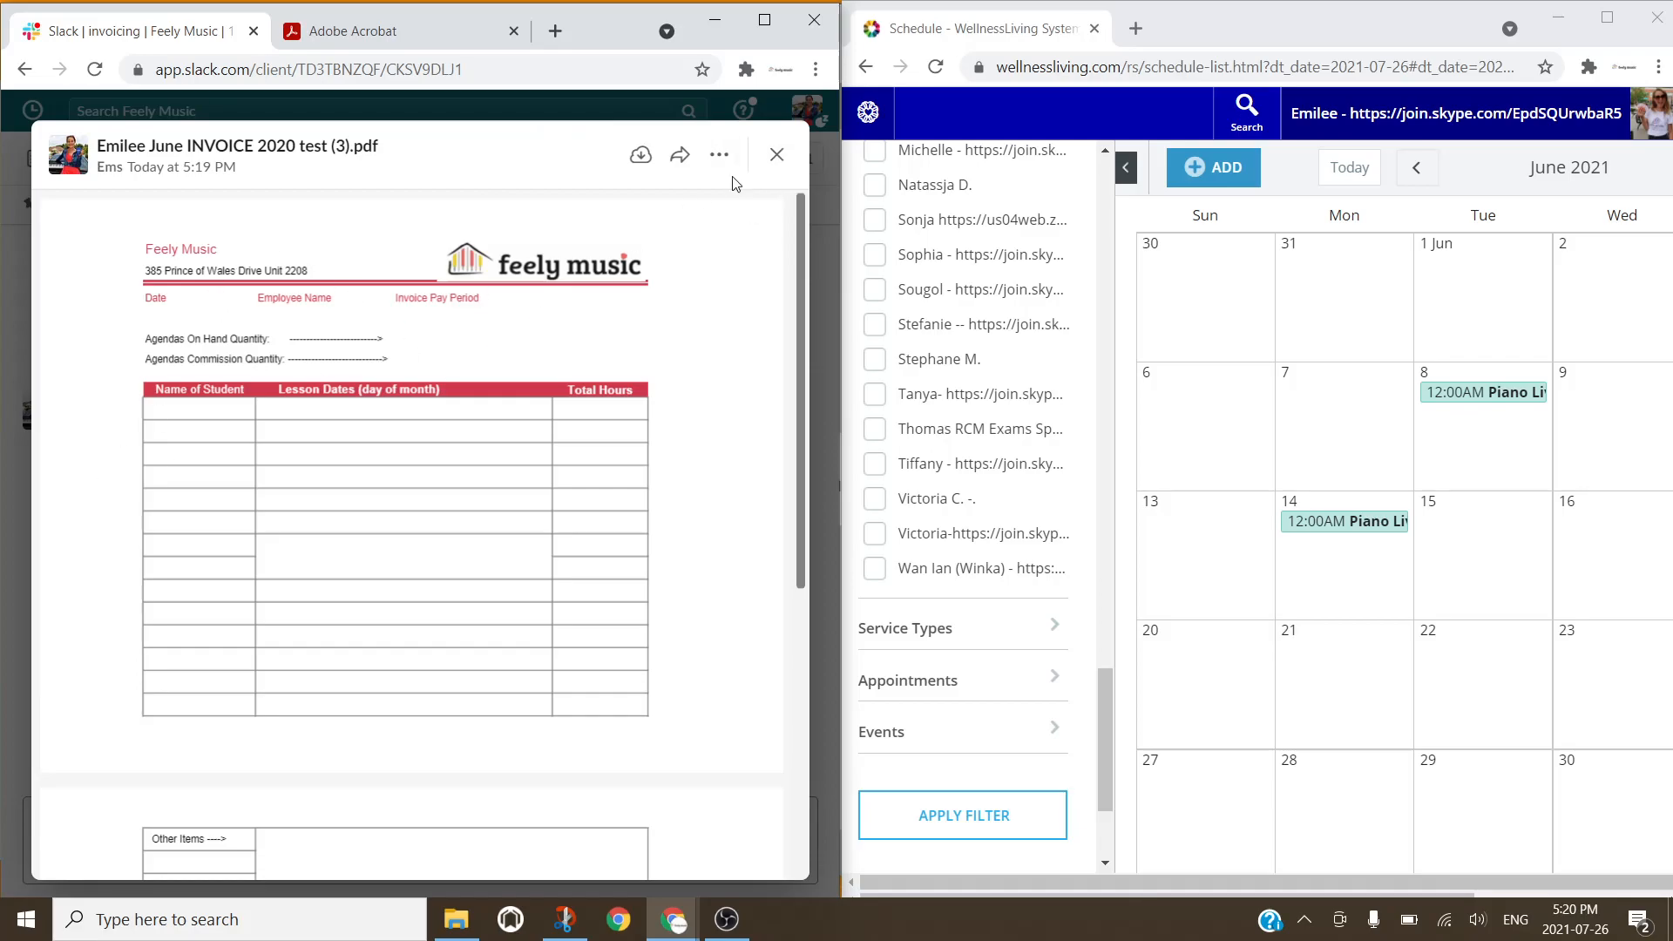
left_click(776, 154)
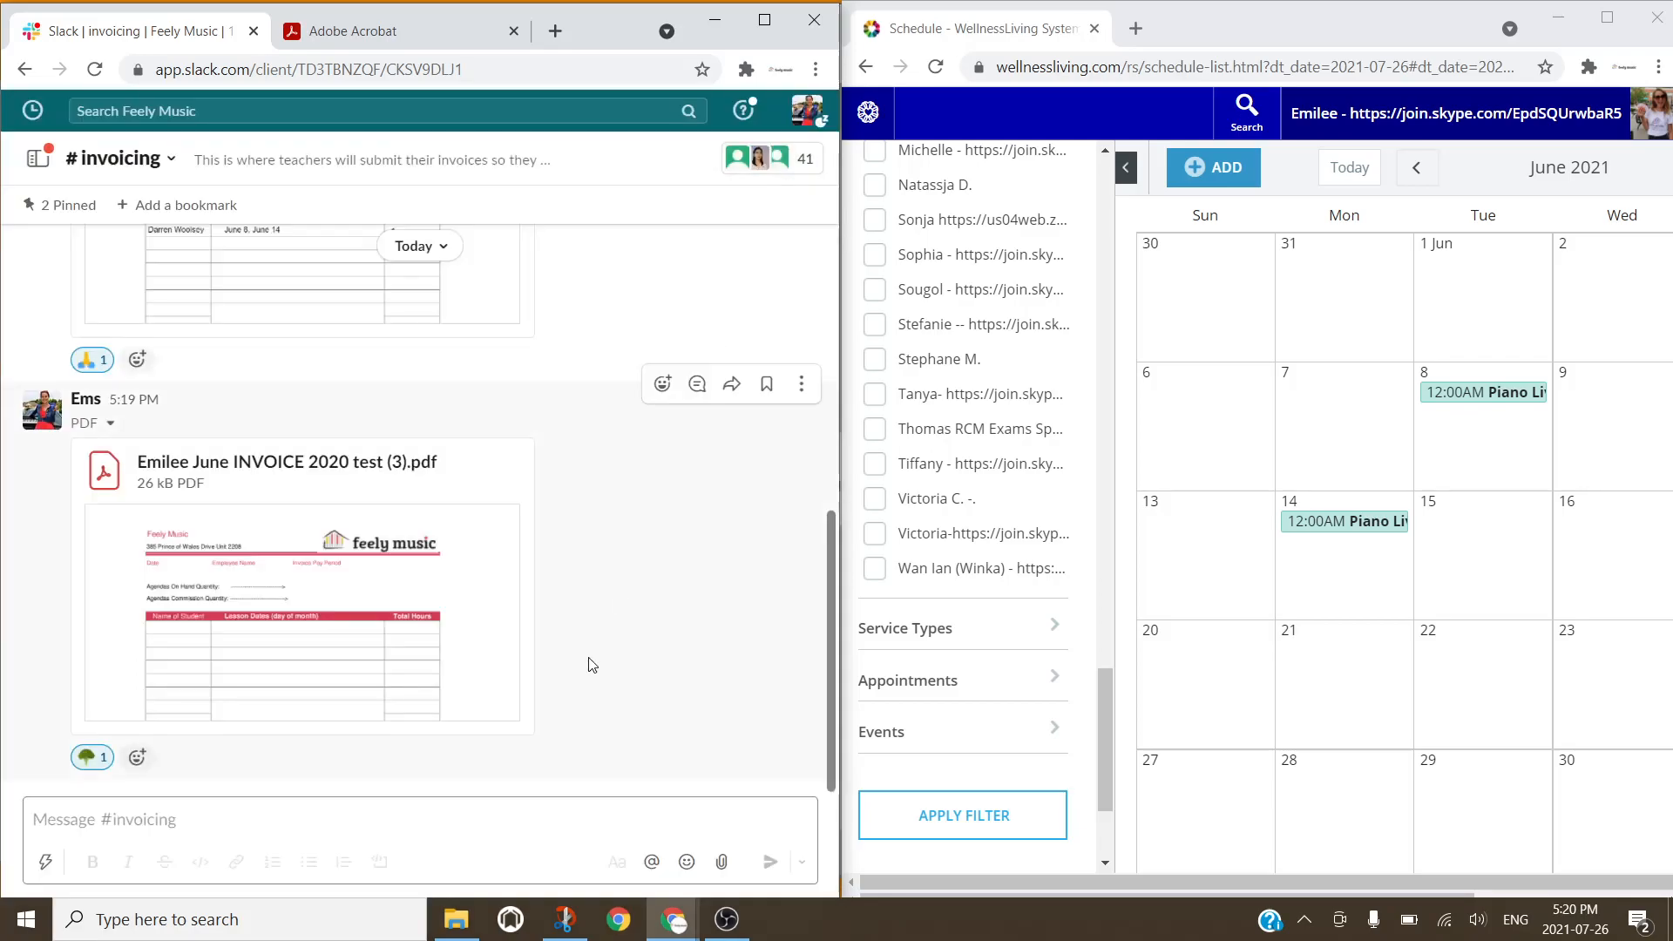
left_click(341, 497)
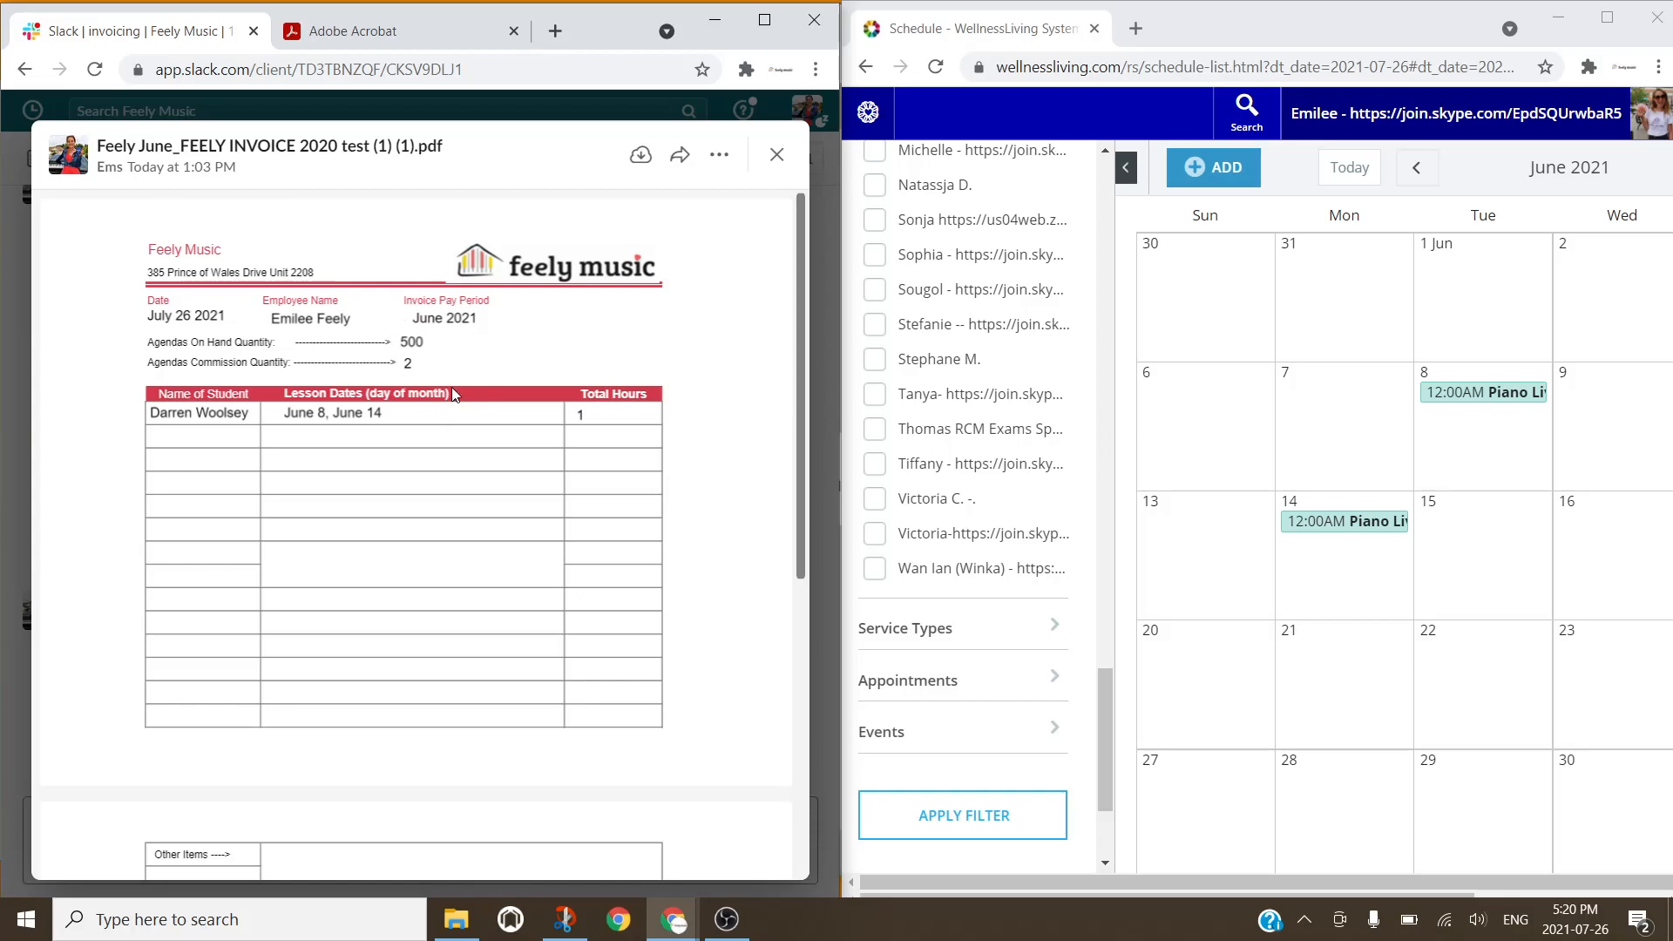
left_click(778, 156)
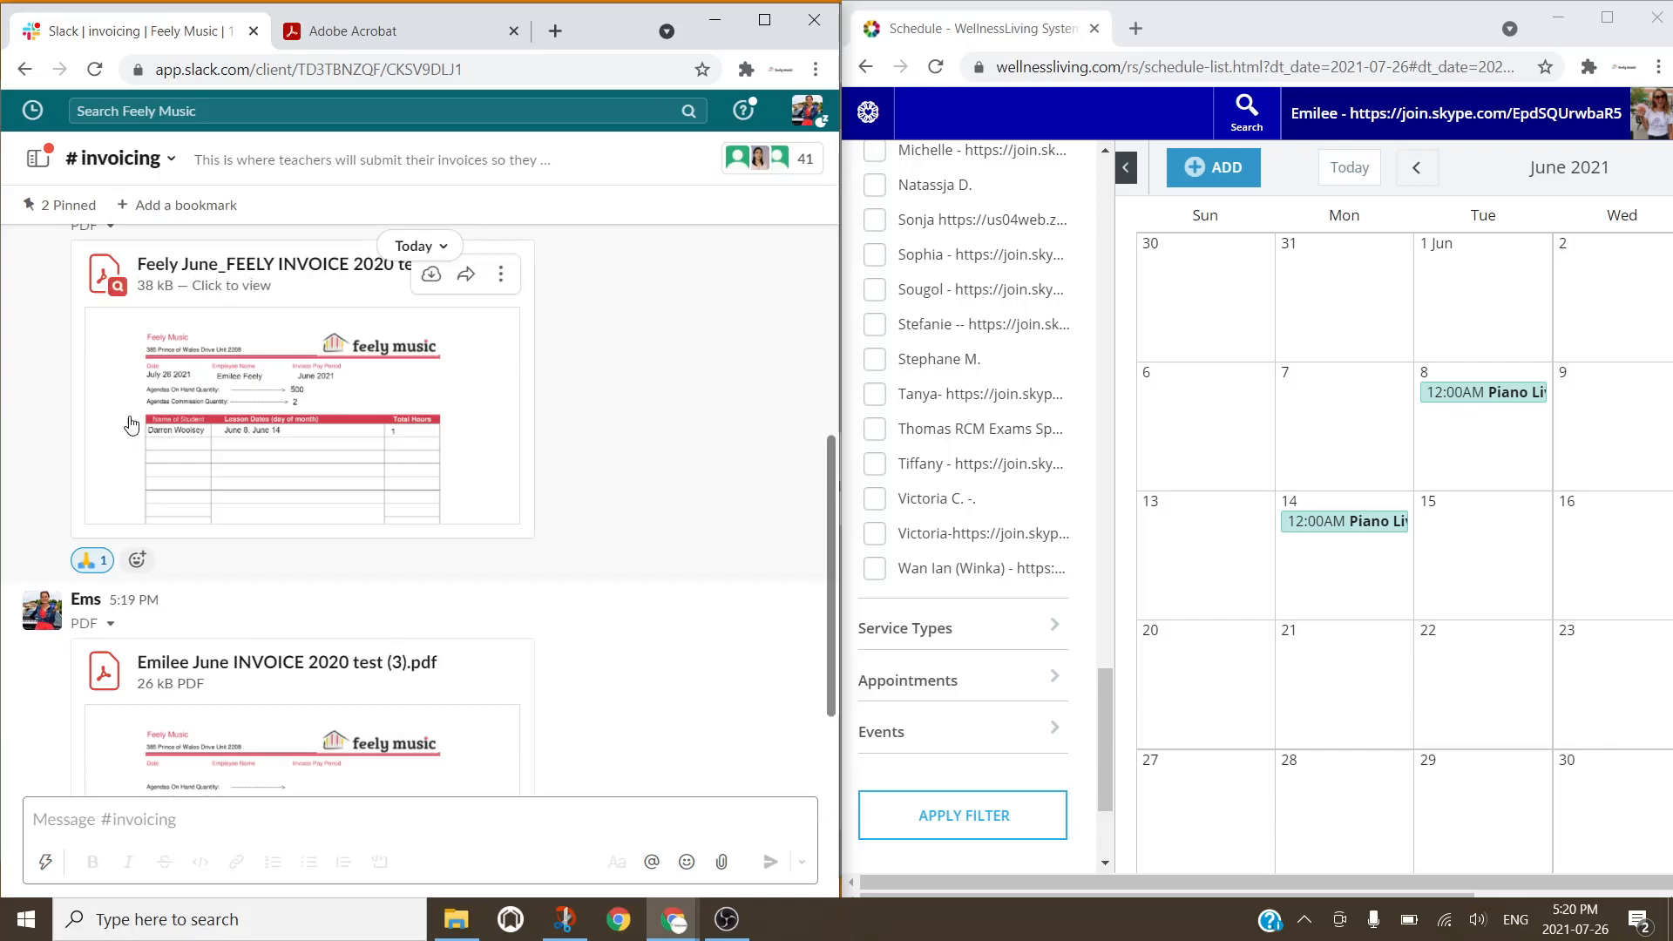
Step: Open a direct message with the teacher, view the marked-up image.png full size, then return to Acrobat
left_click(764, 19)
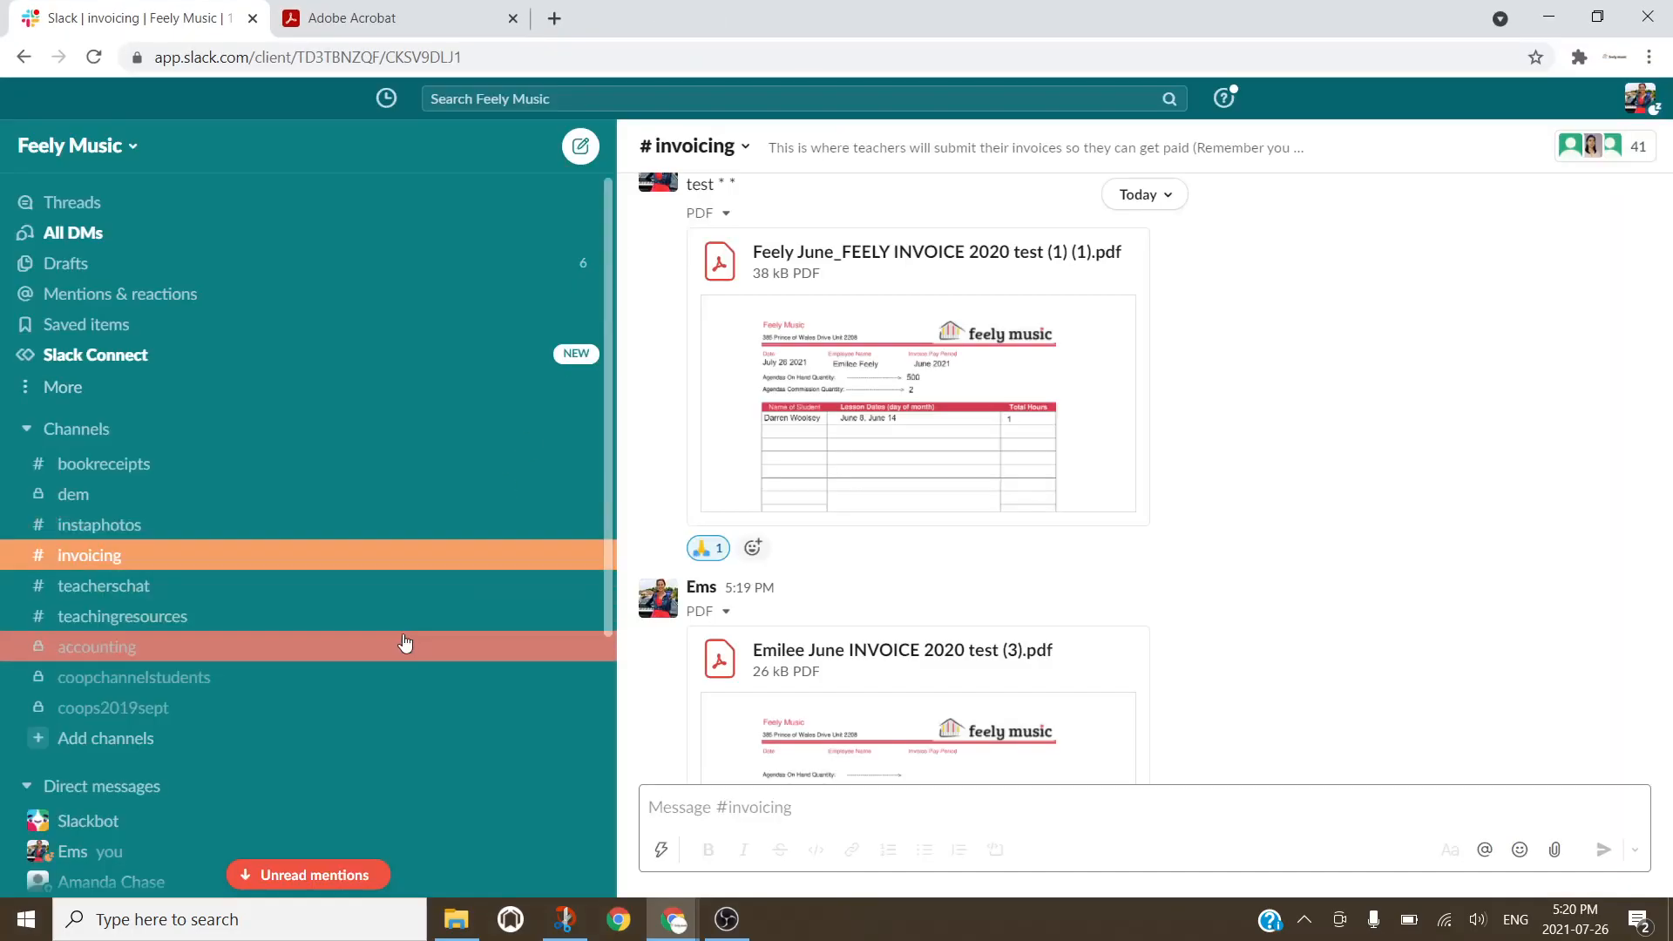
left_click(583, 785)
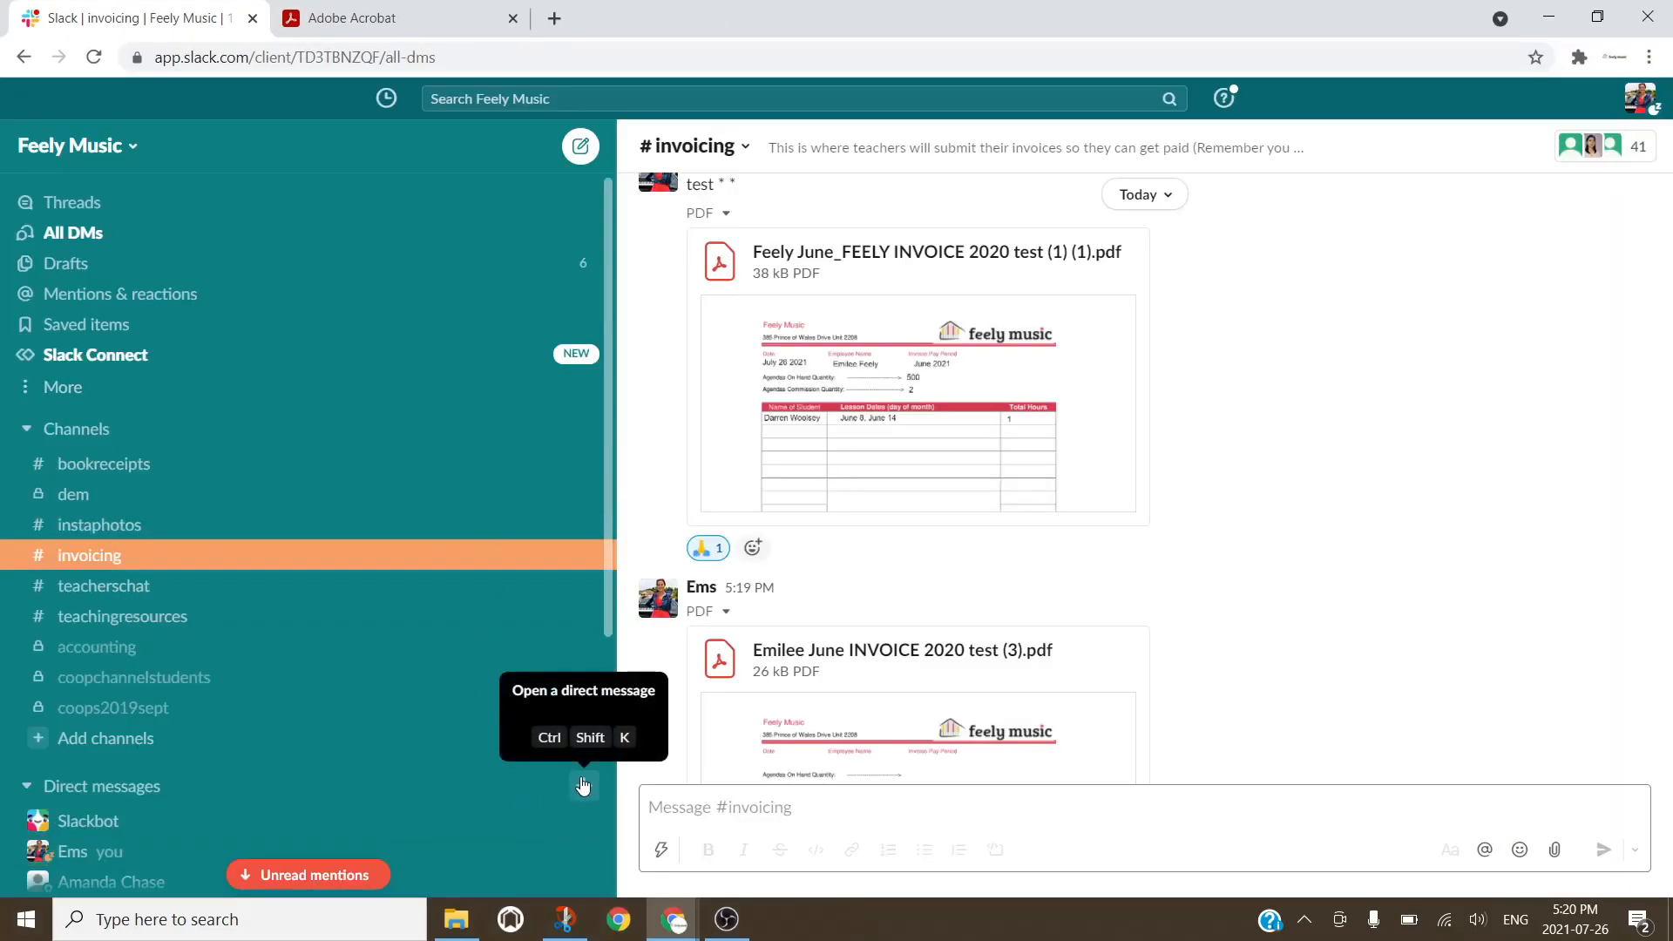
type("emil")
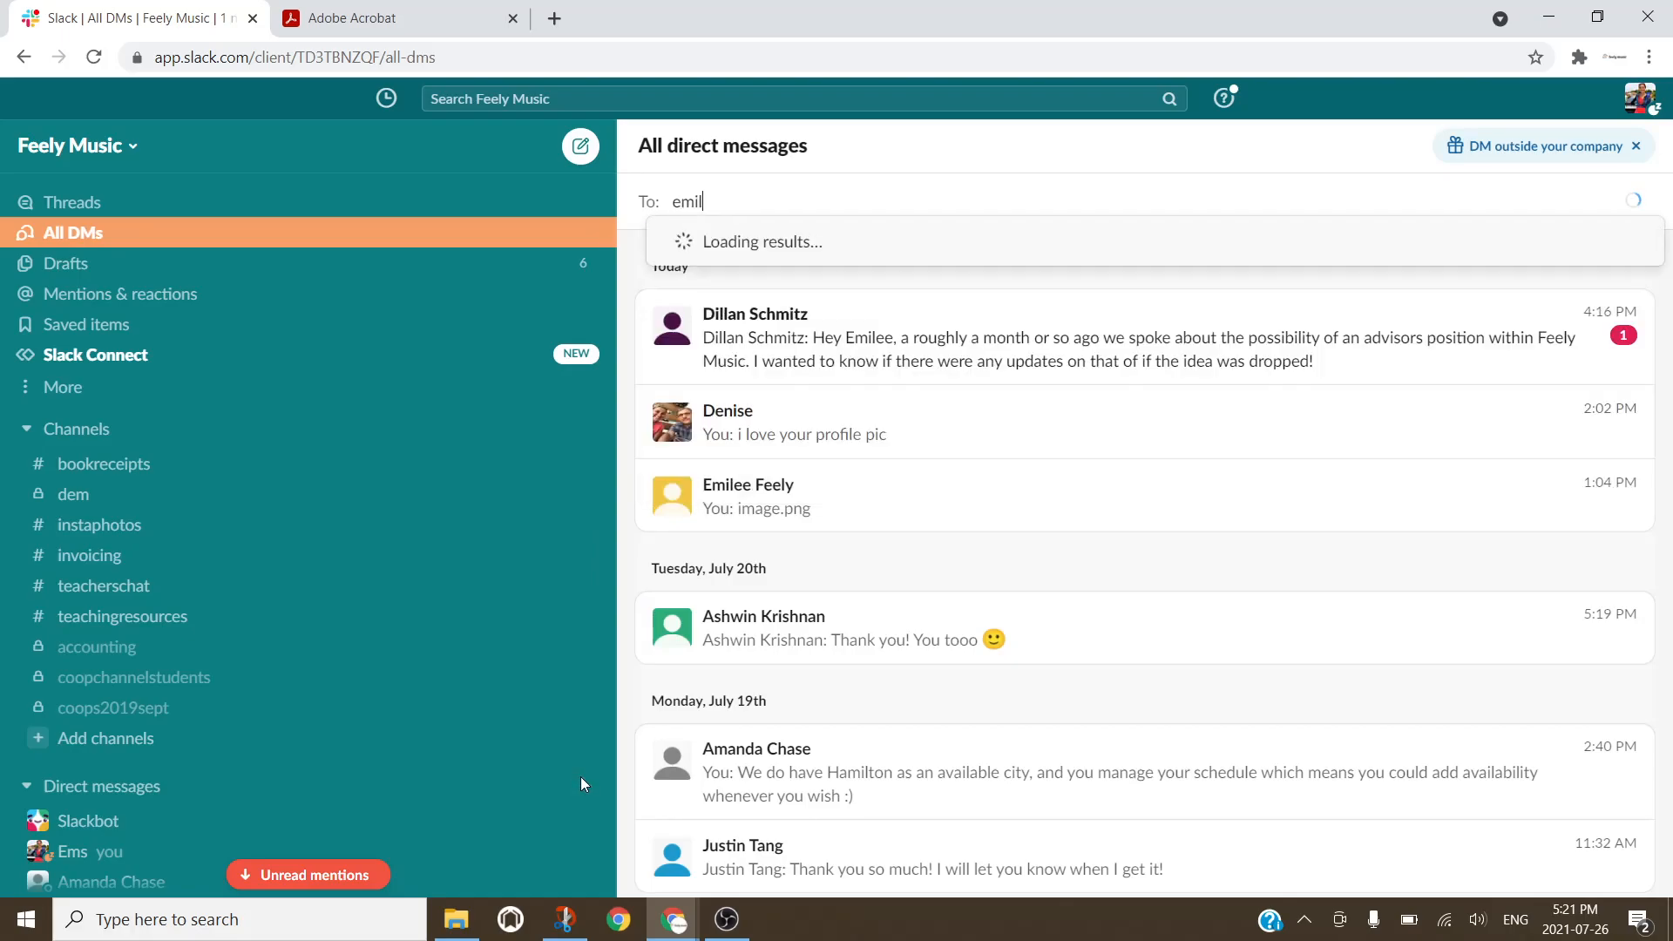
left_click(983, 258)
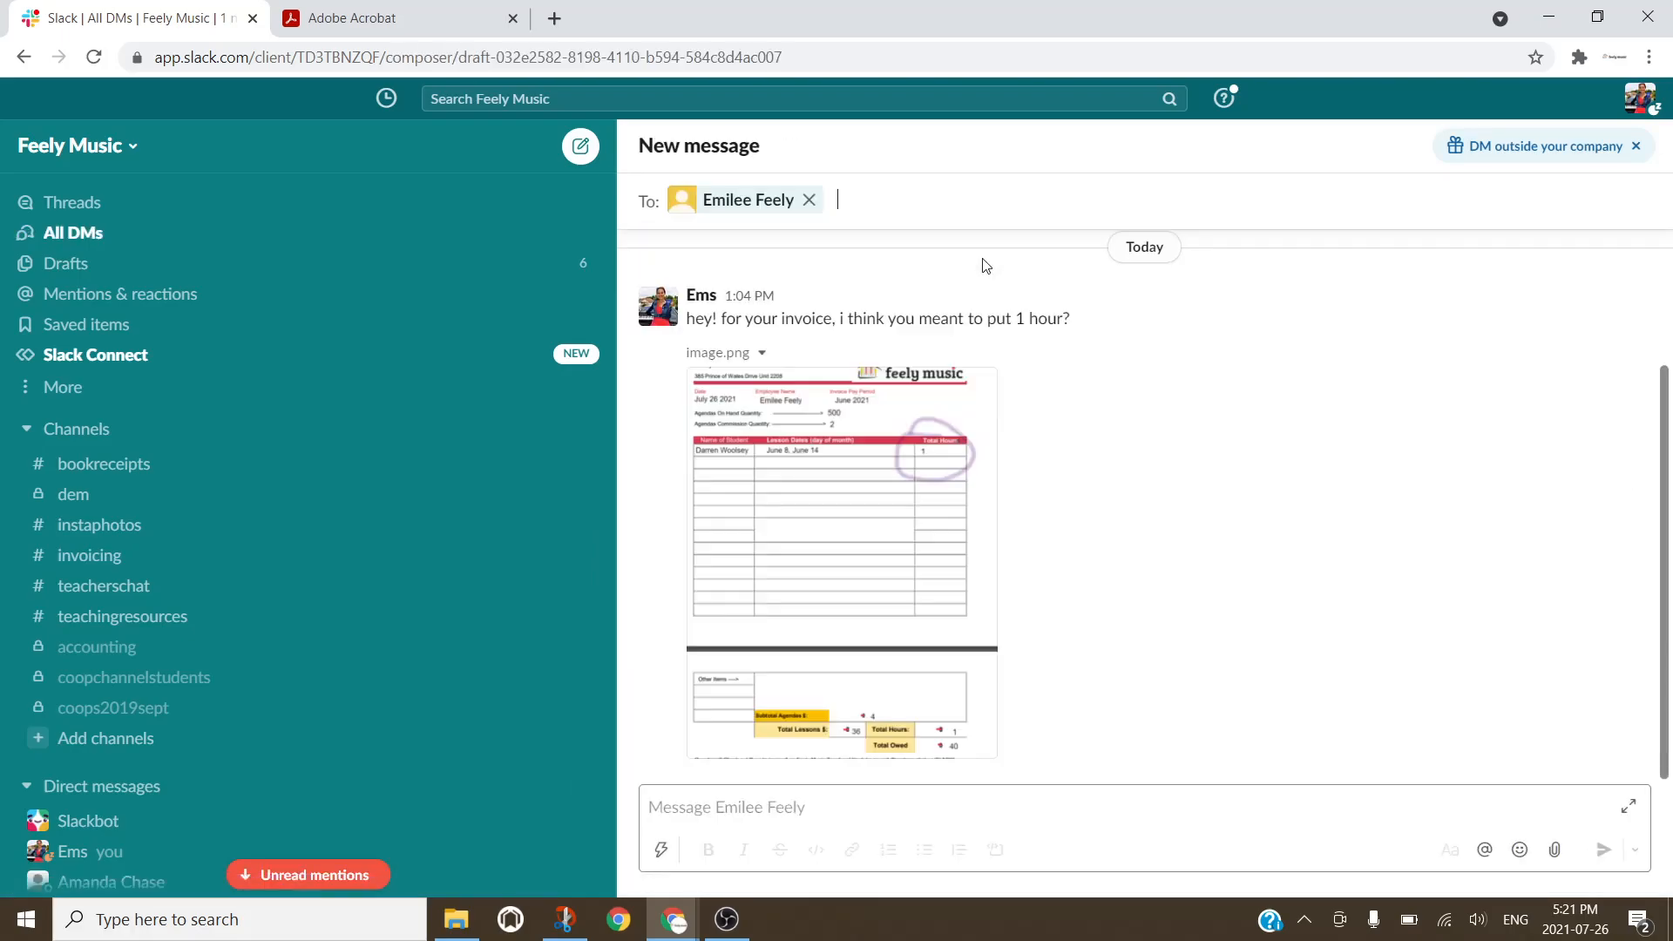
left_click(862, 627)
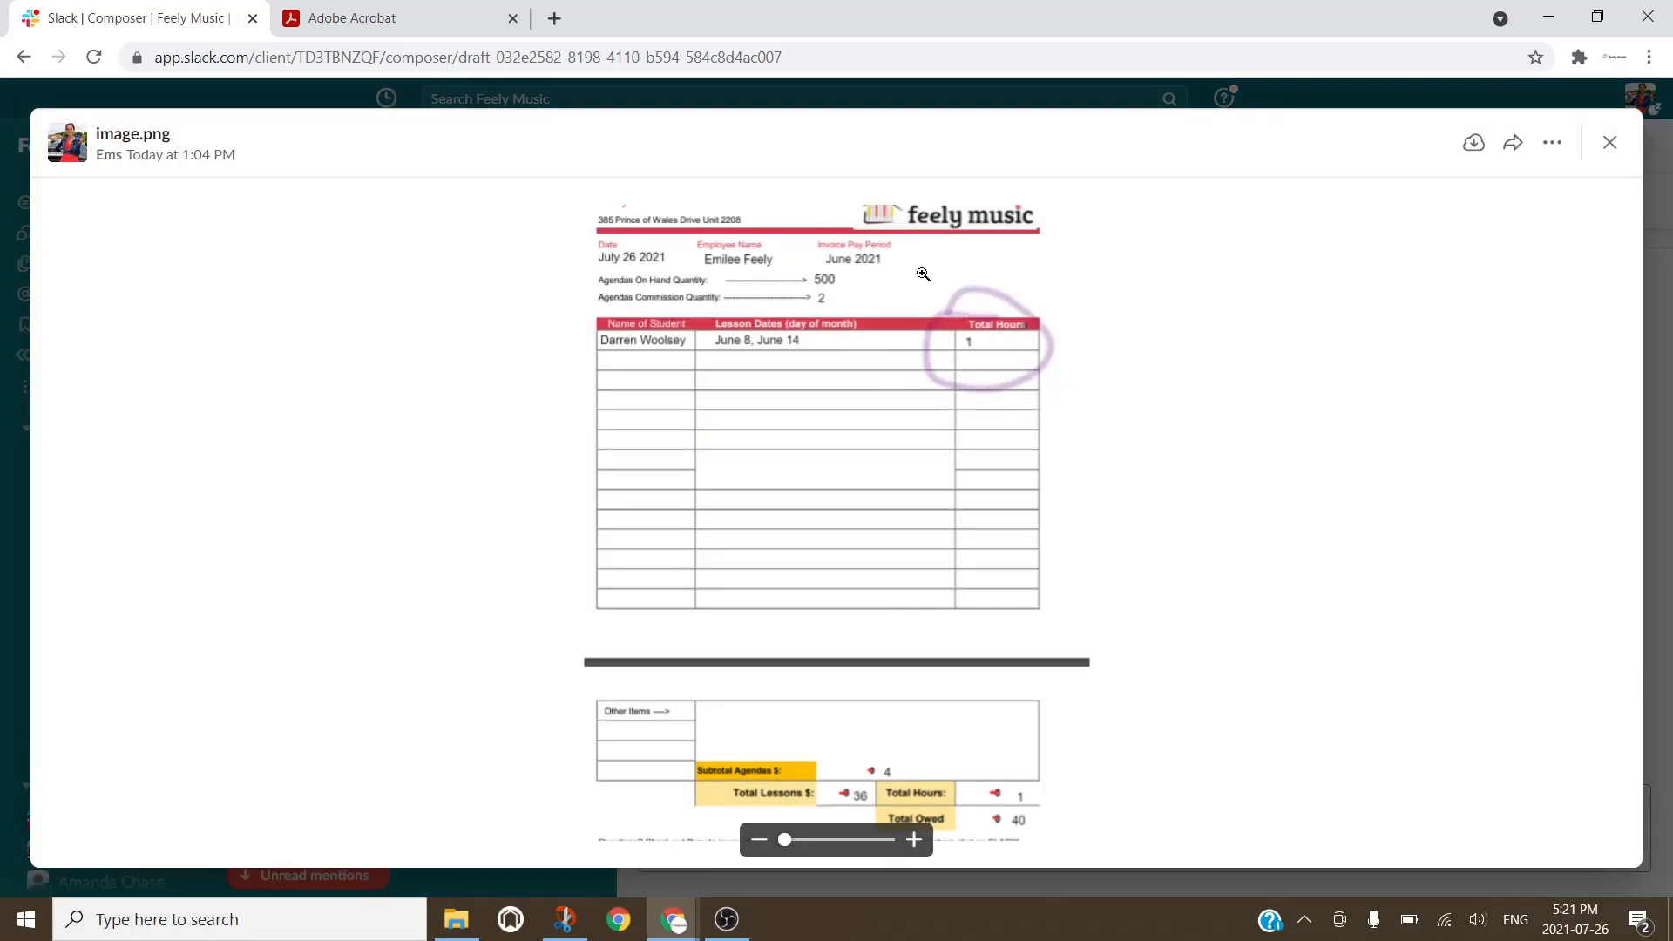
left_click(460, 9)
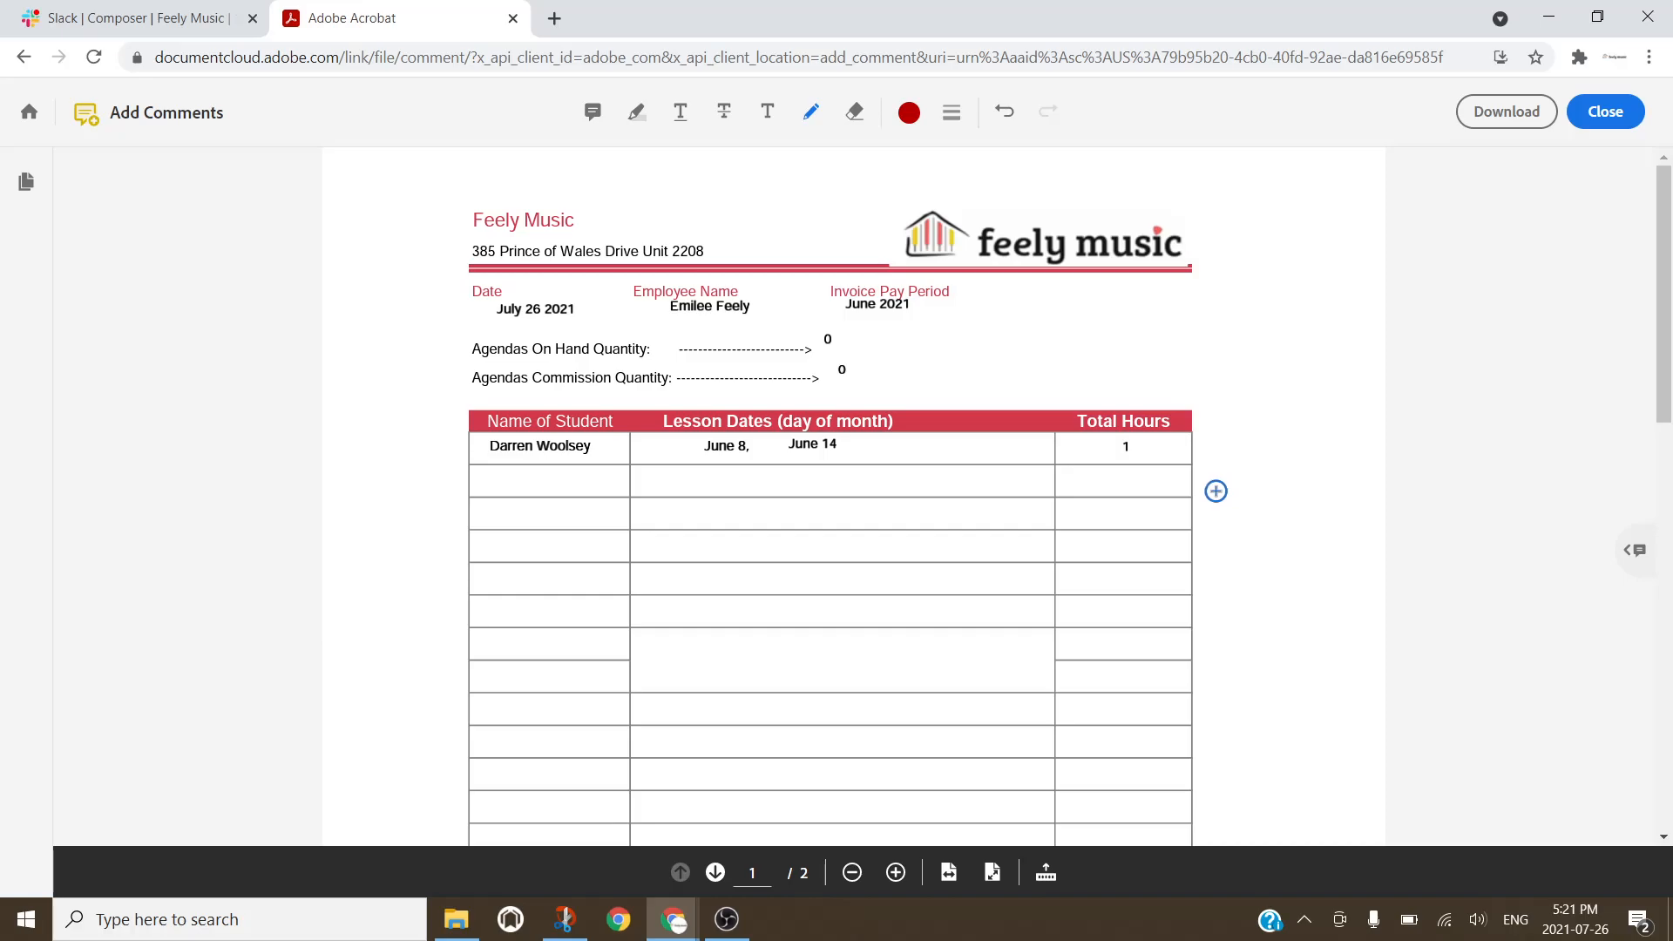
Step: Compare the invoice with the June 14 lesson details in WellnessLiving, then maximize Acrobat again
double_click(1140, 37)
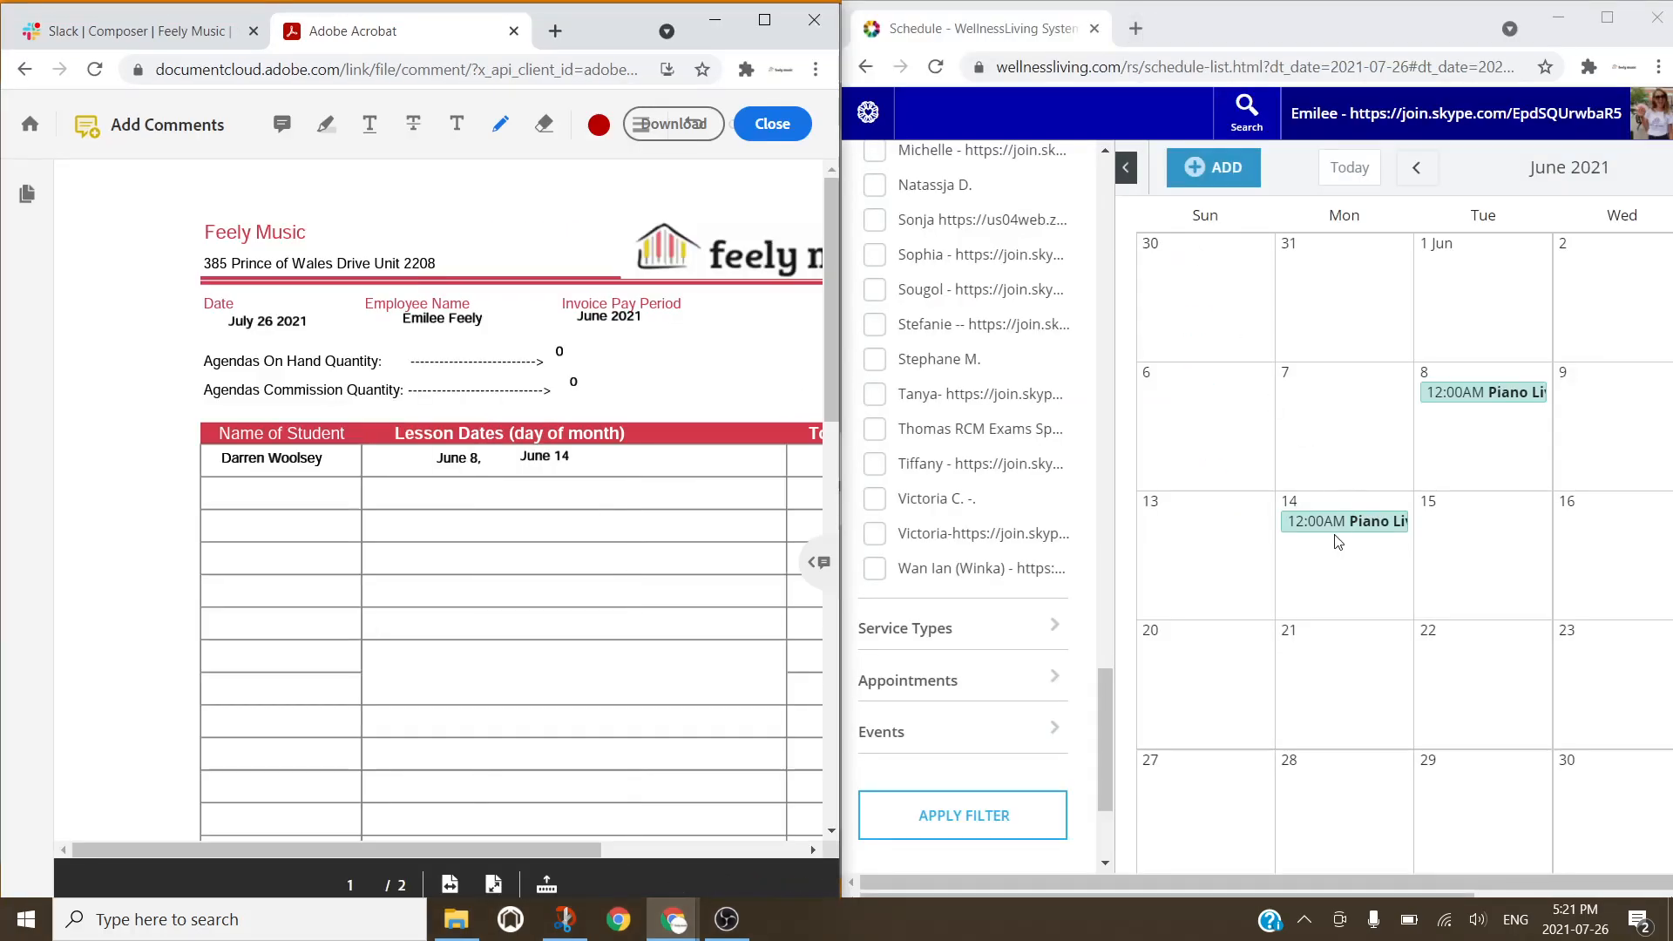
left_click(1343, 521)
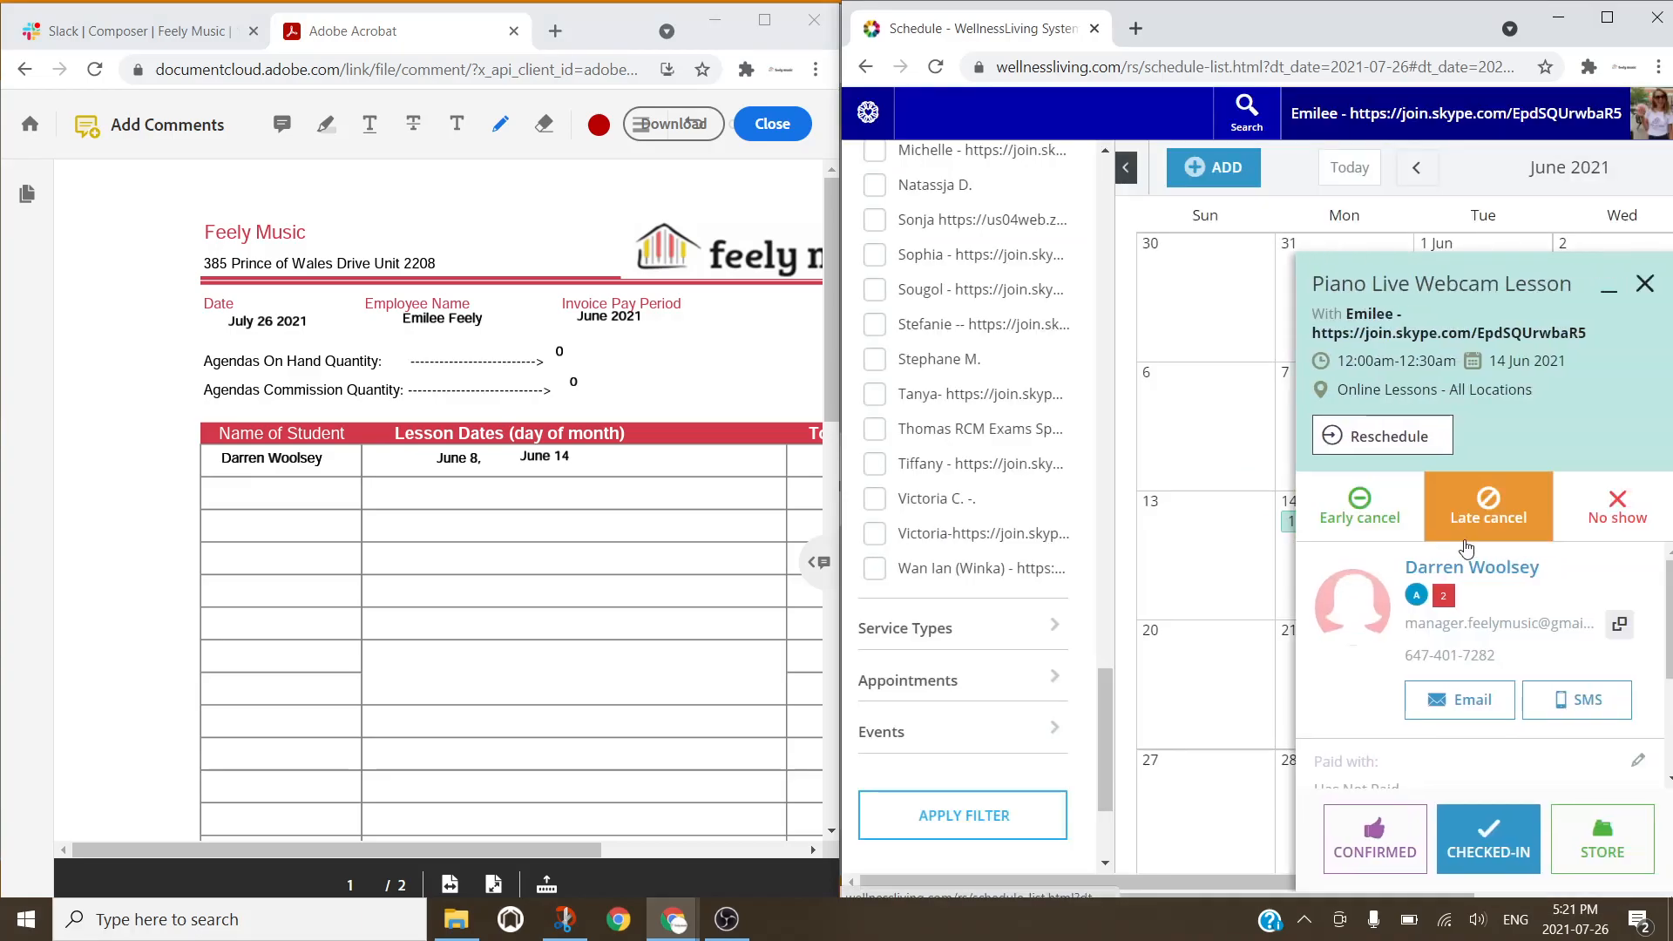
left_click(1645, 285)
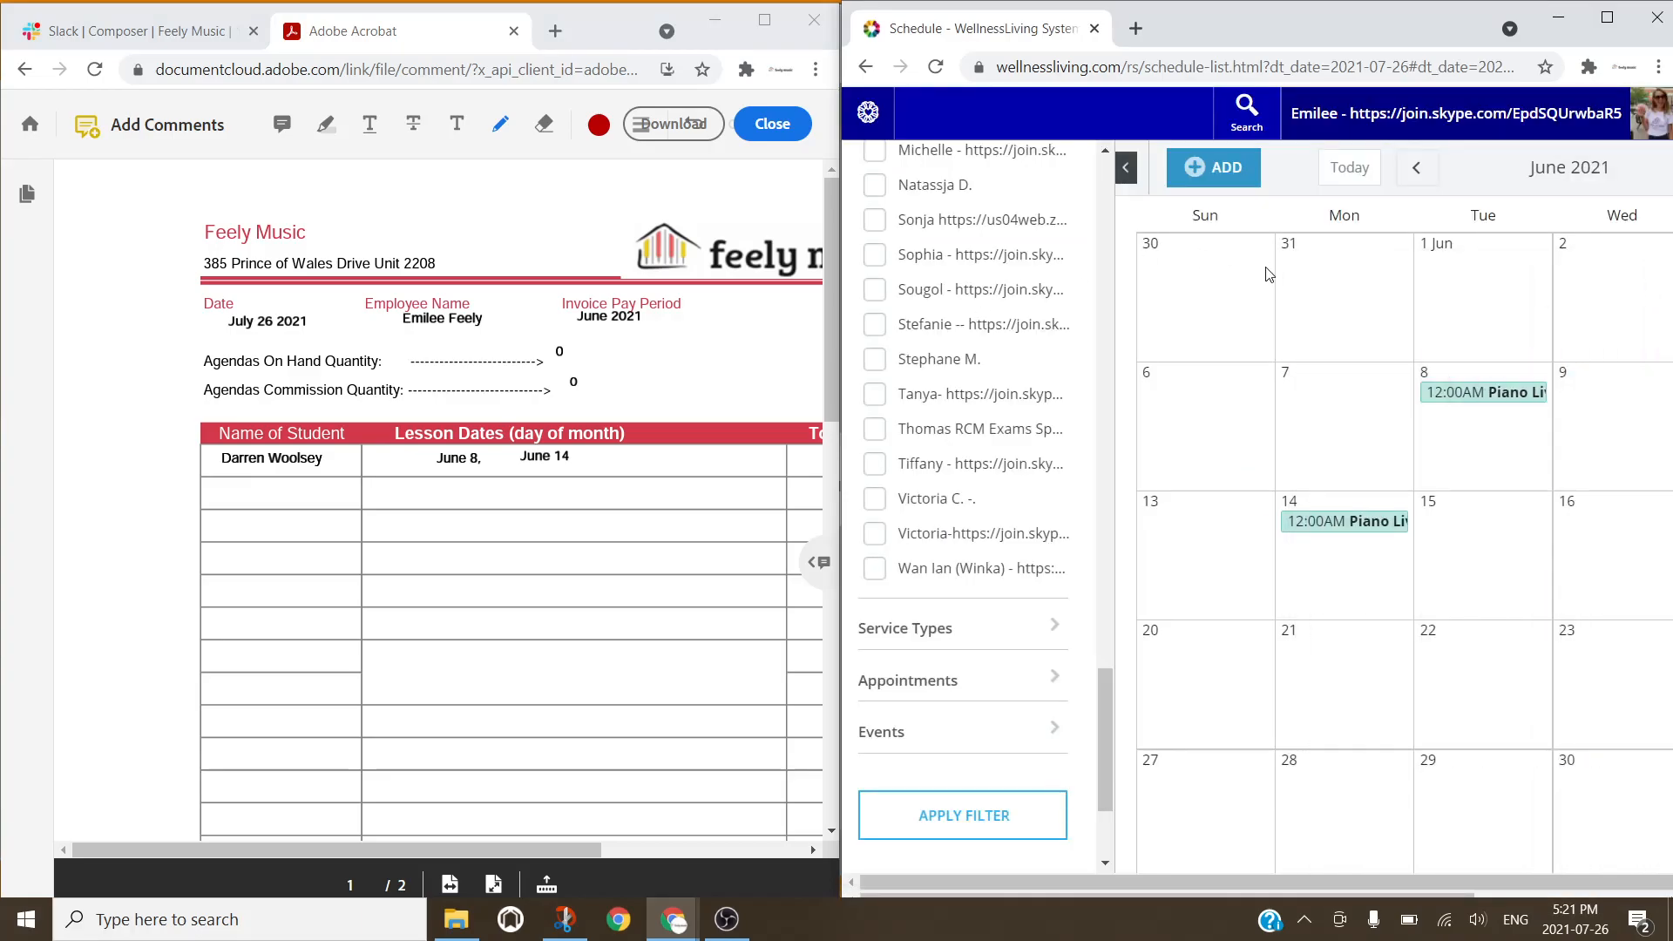
left_click(767, 31)
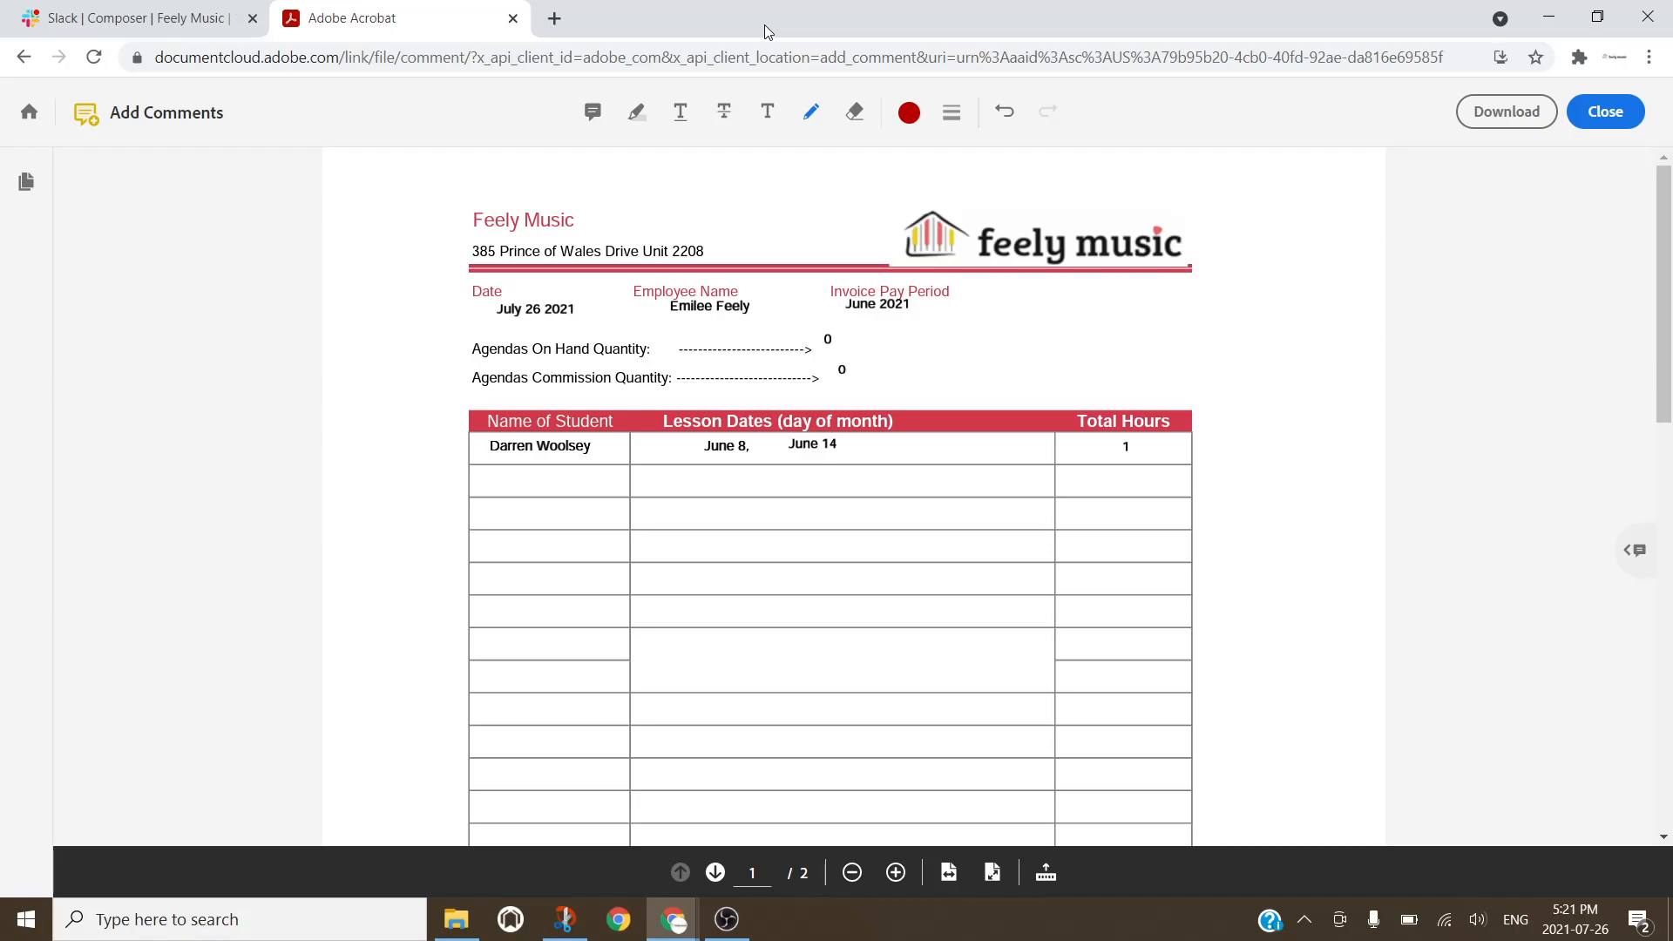
Step: Search Google images for 'home owner', preview the blue house picture, then close that tab
left_click(554, 19)
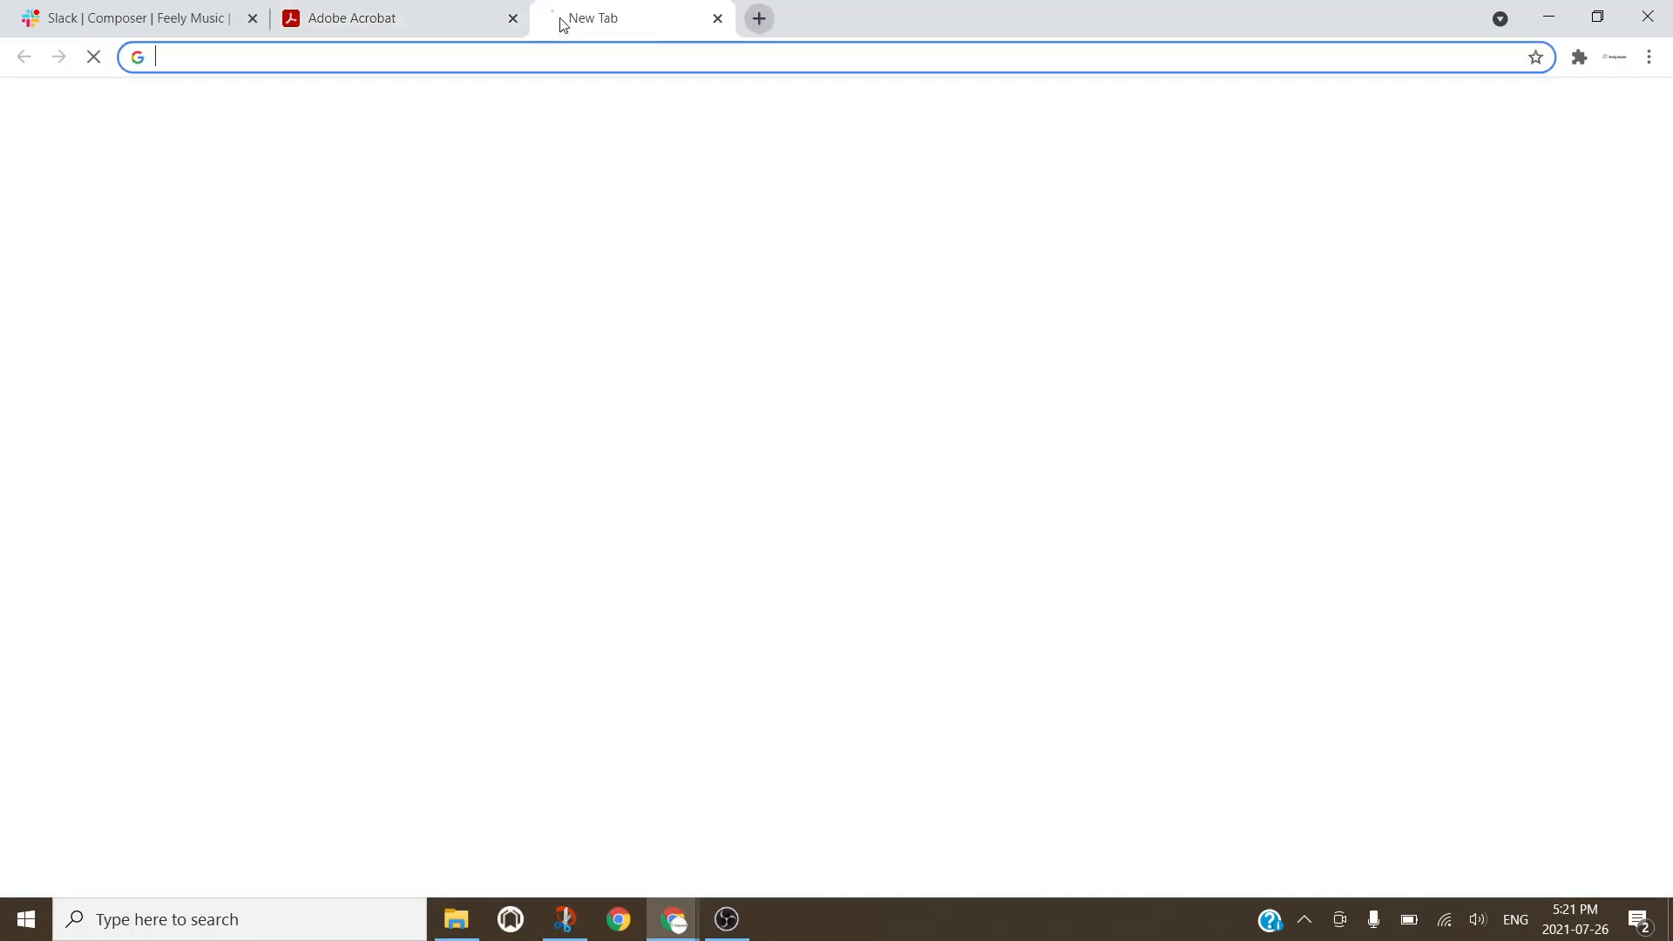
type("home")
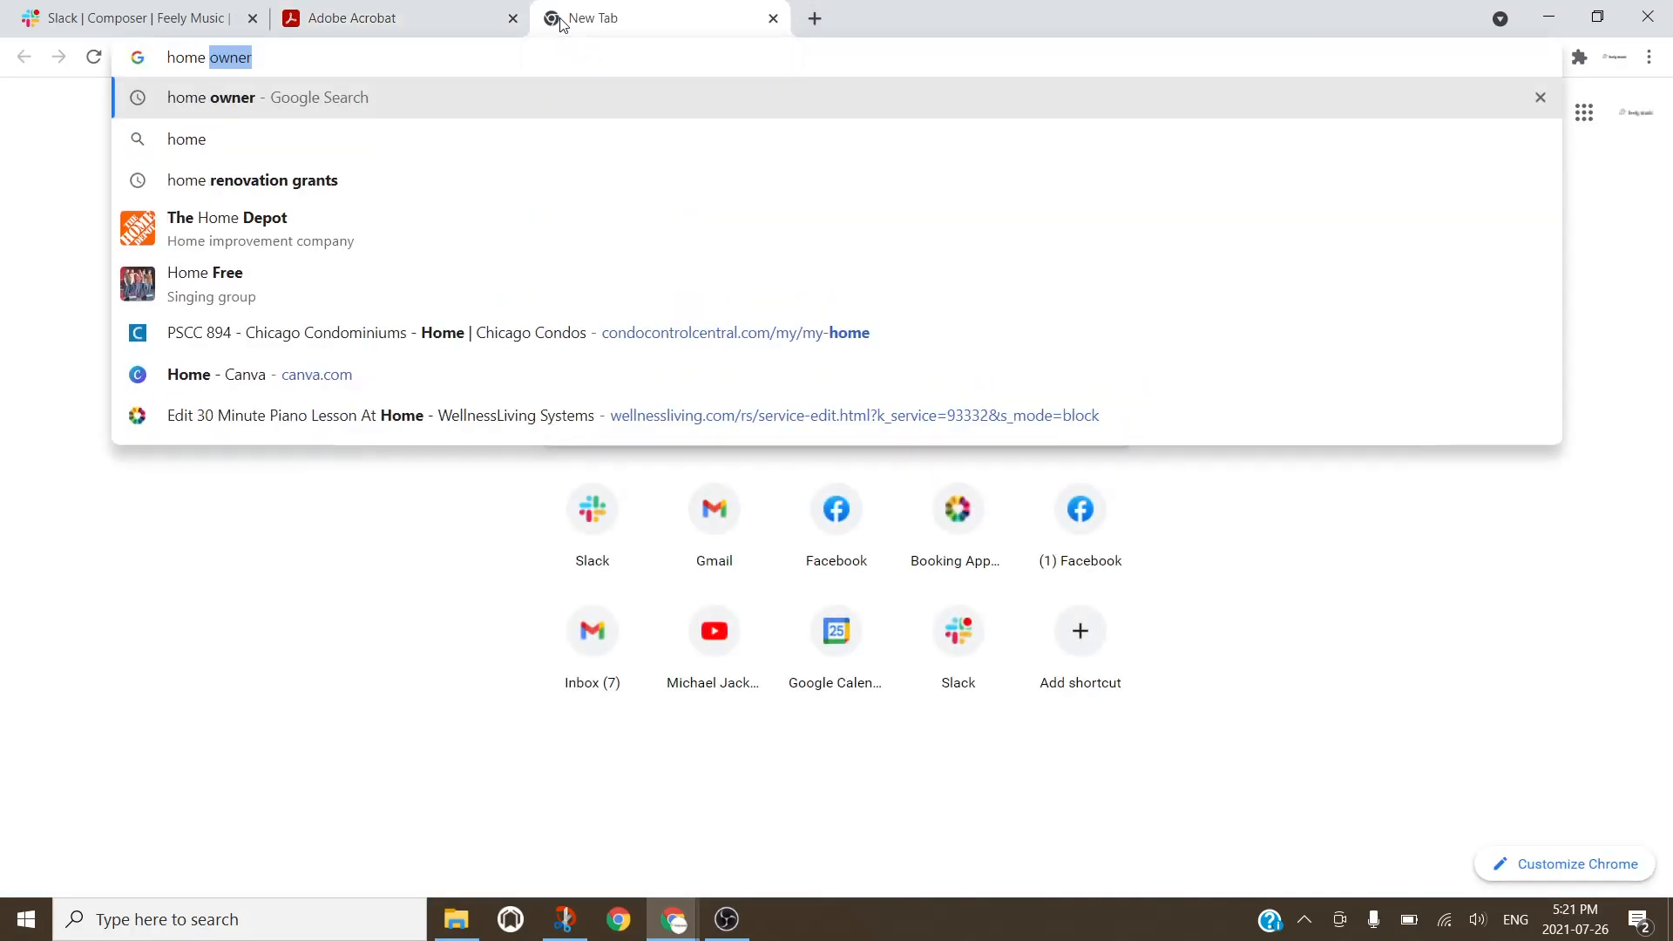
key("Return")
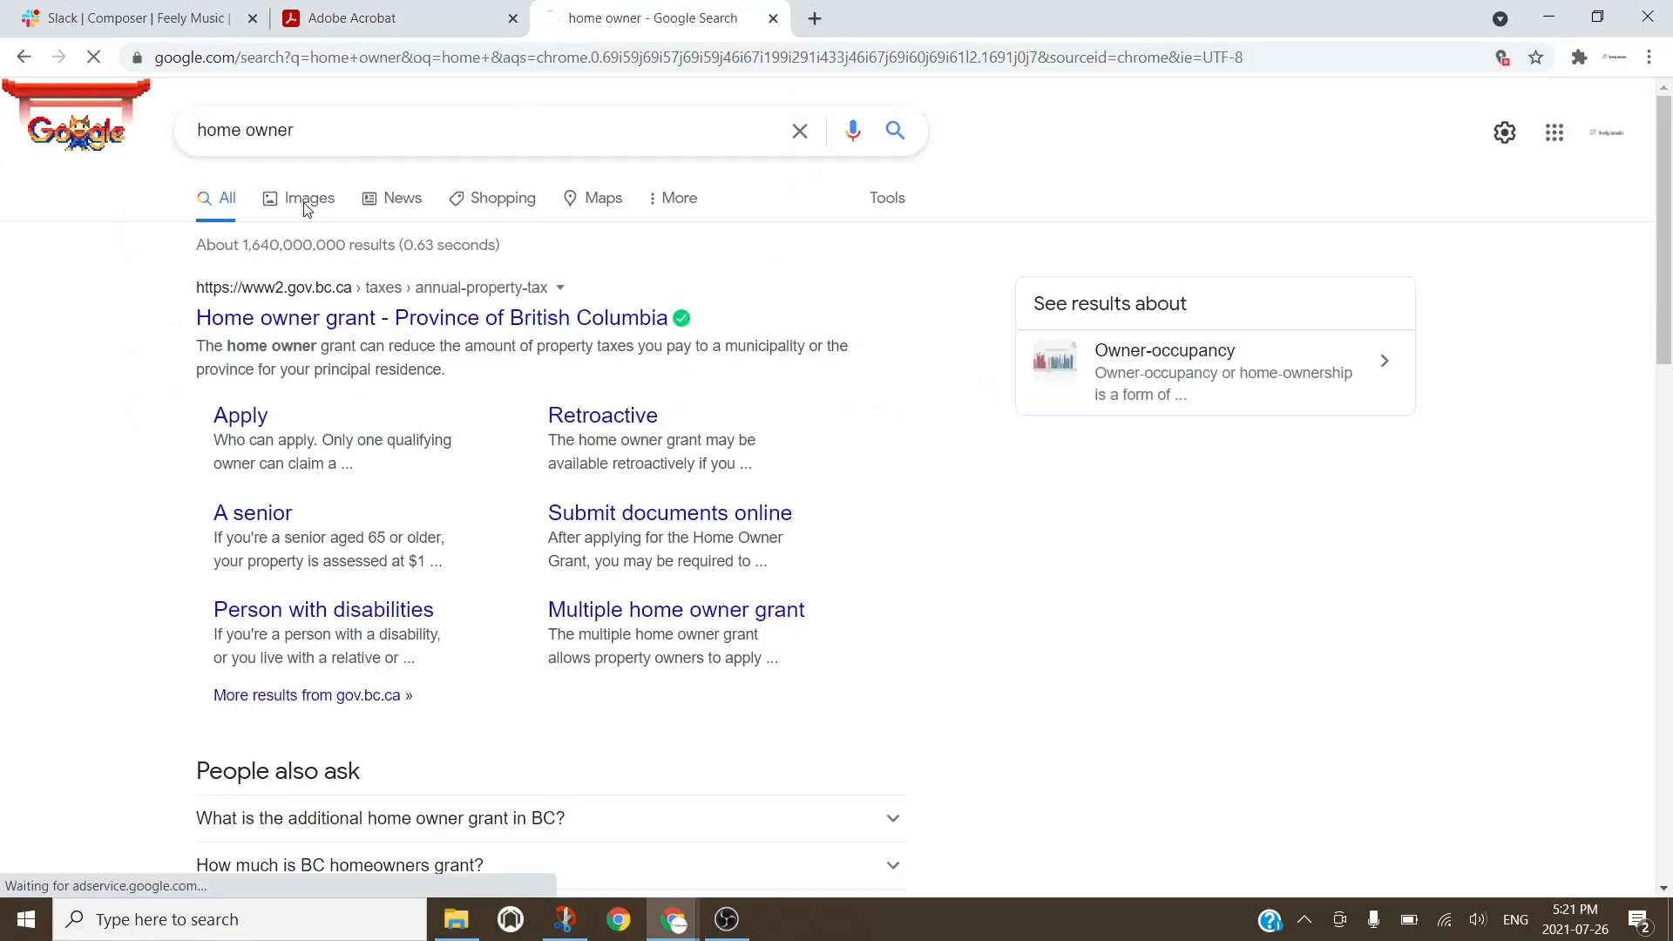
left_click(307, 207)
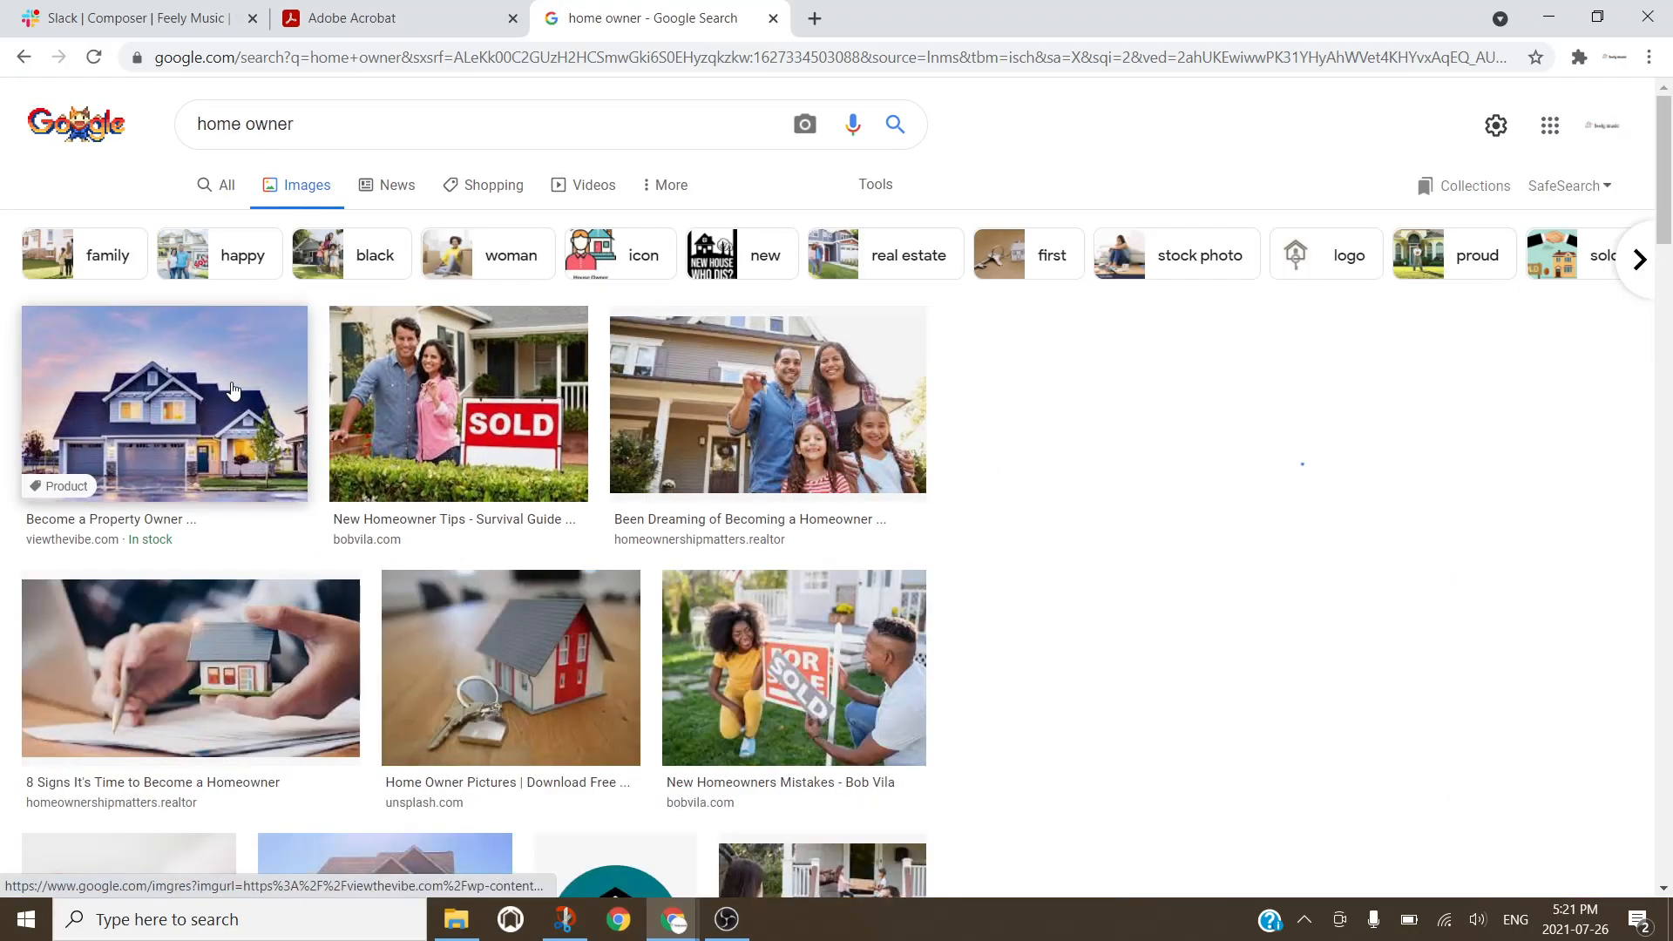
left_click(231, 388)
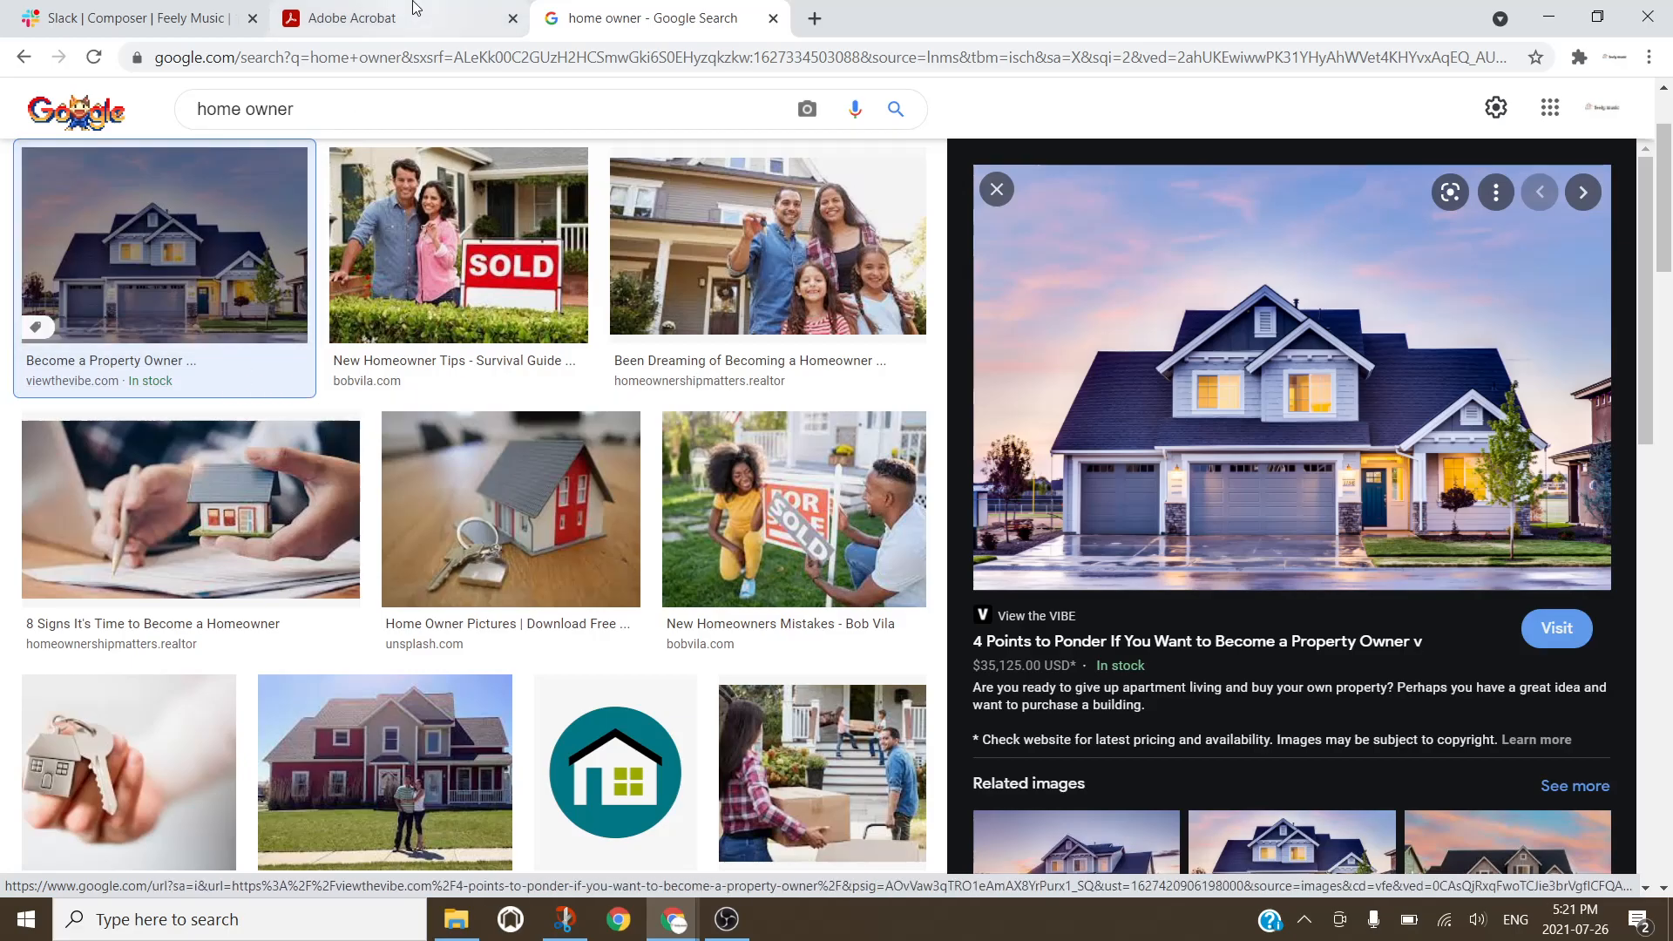
left_click(773, 18)
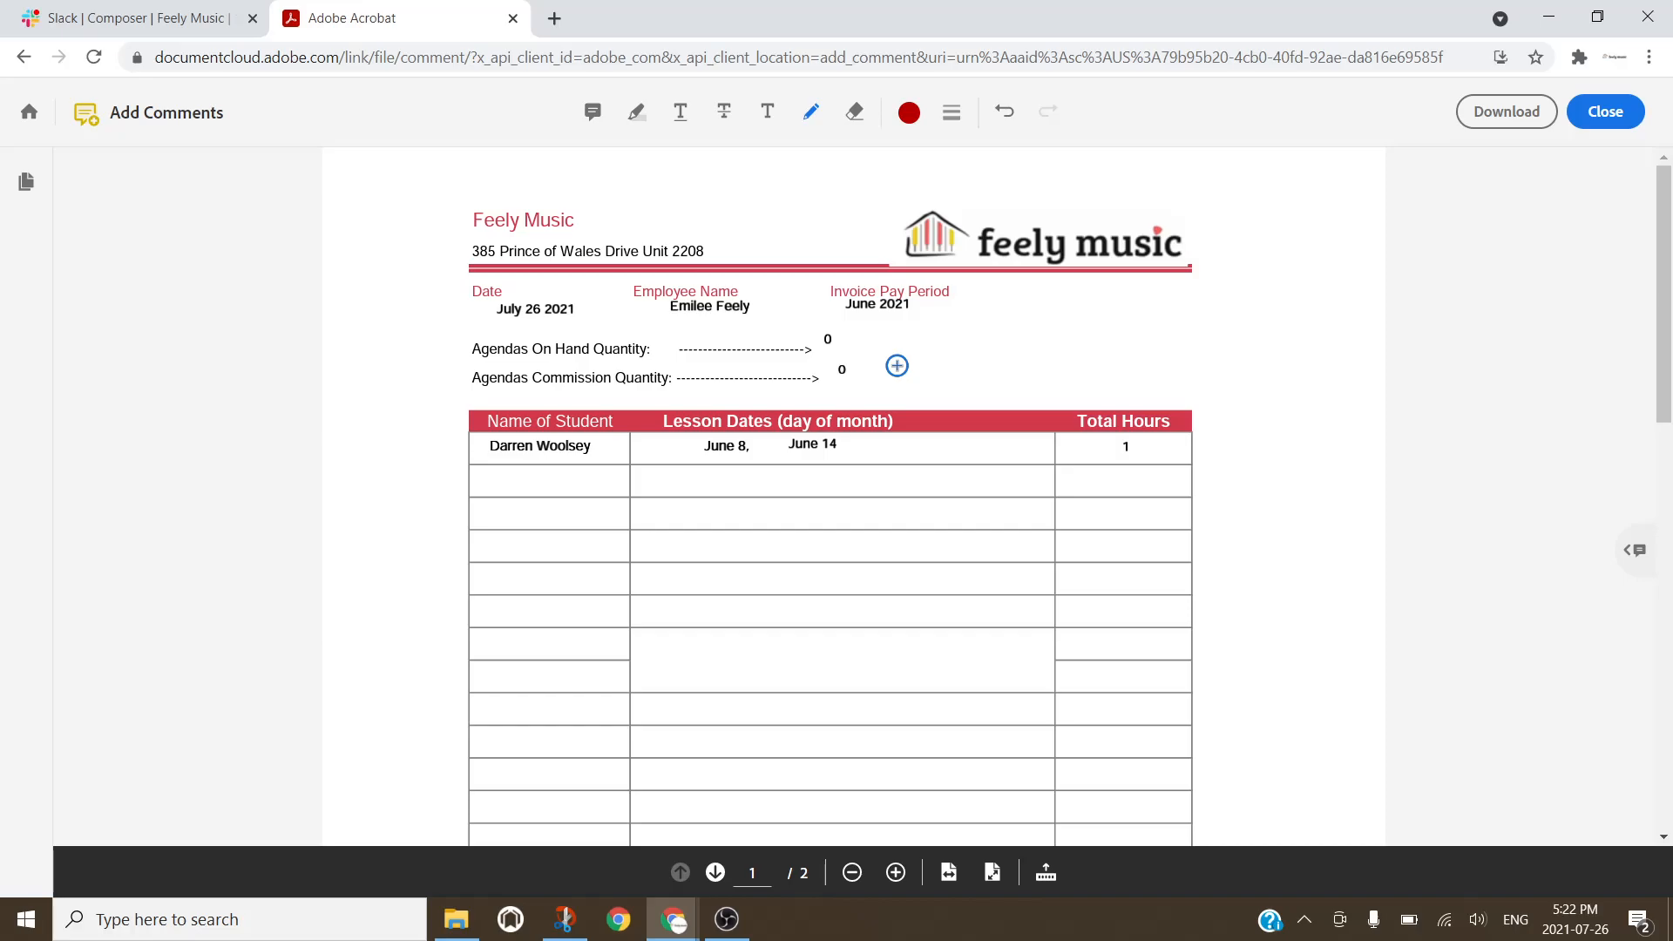
Step: Sketch two red freehand strokes in the invoice's right margin beside the lesson table
double_click(863, 38)
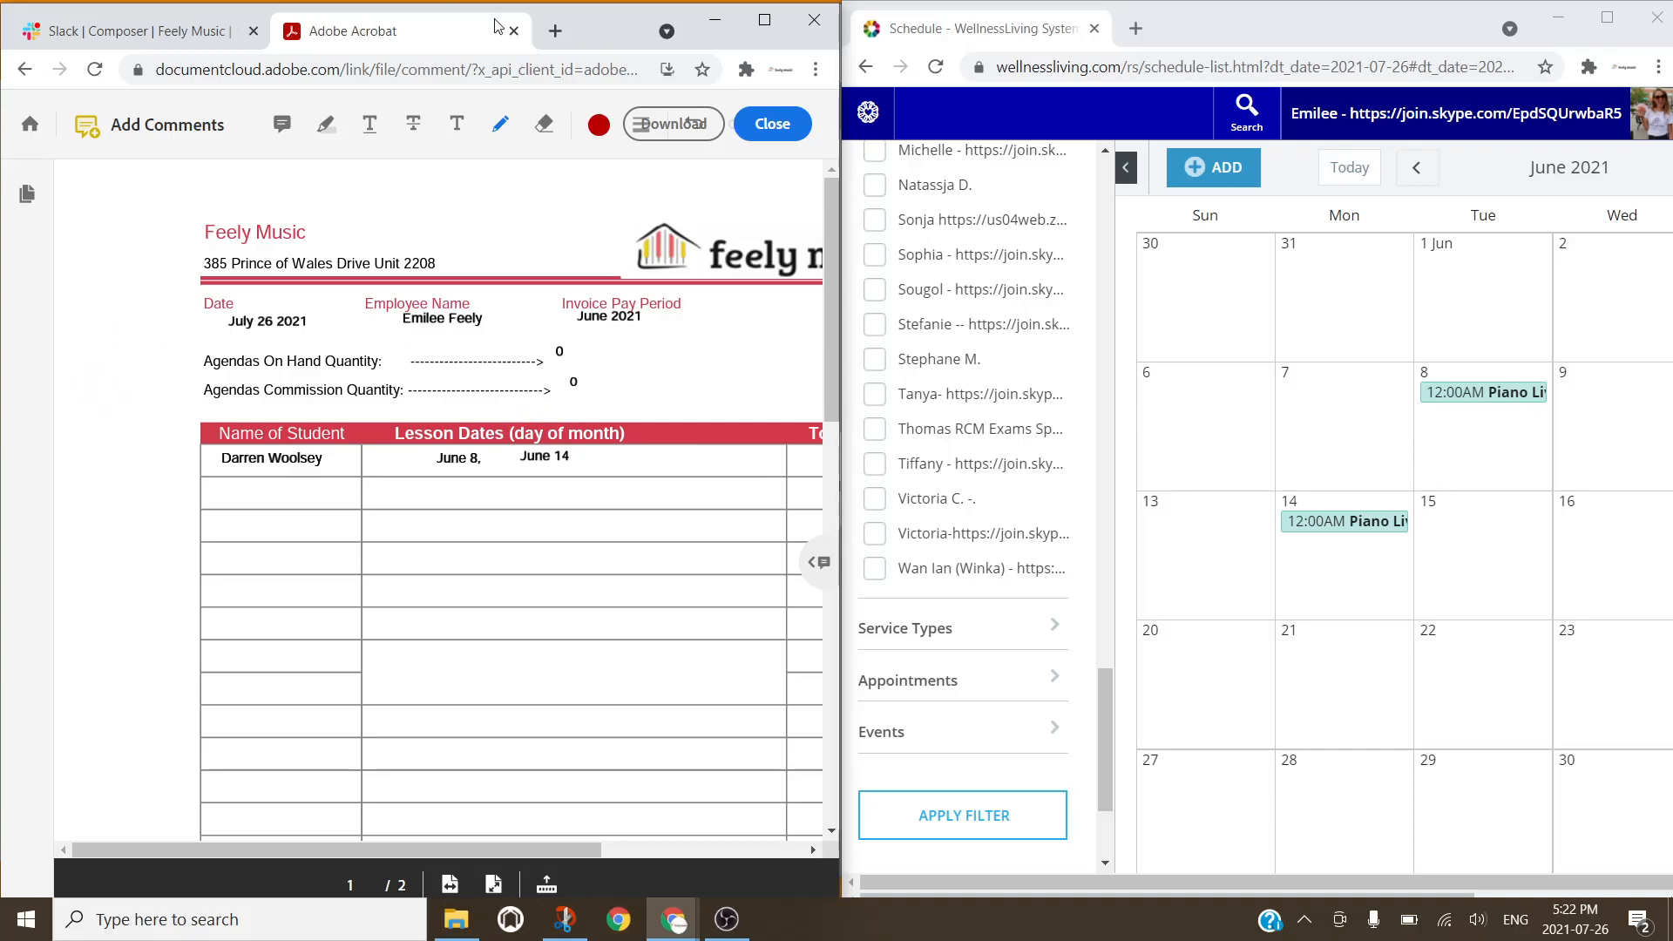
double_click(582, 42)
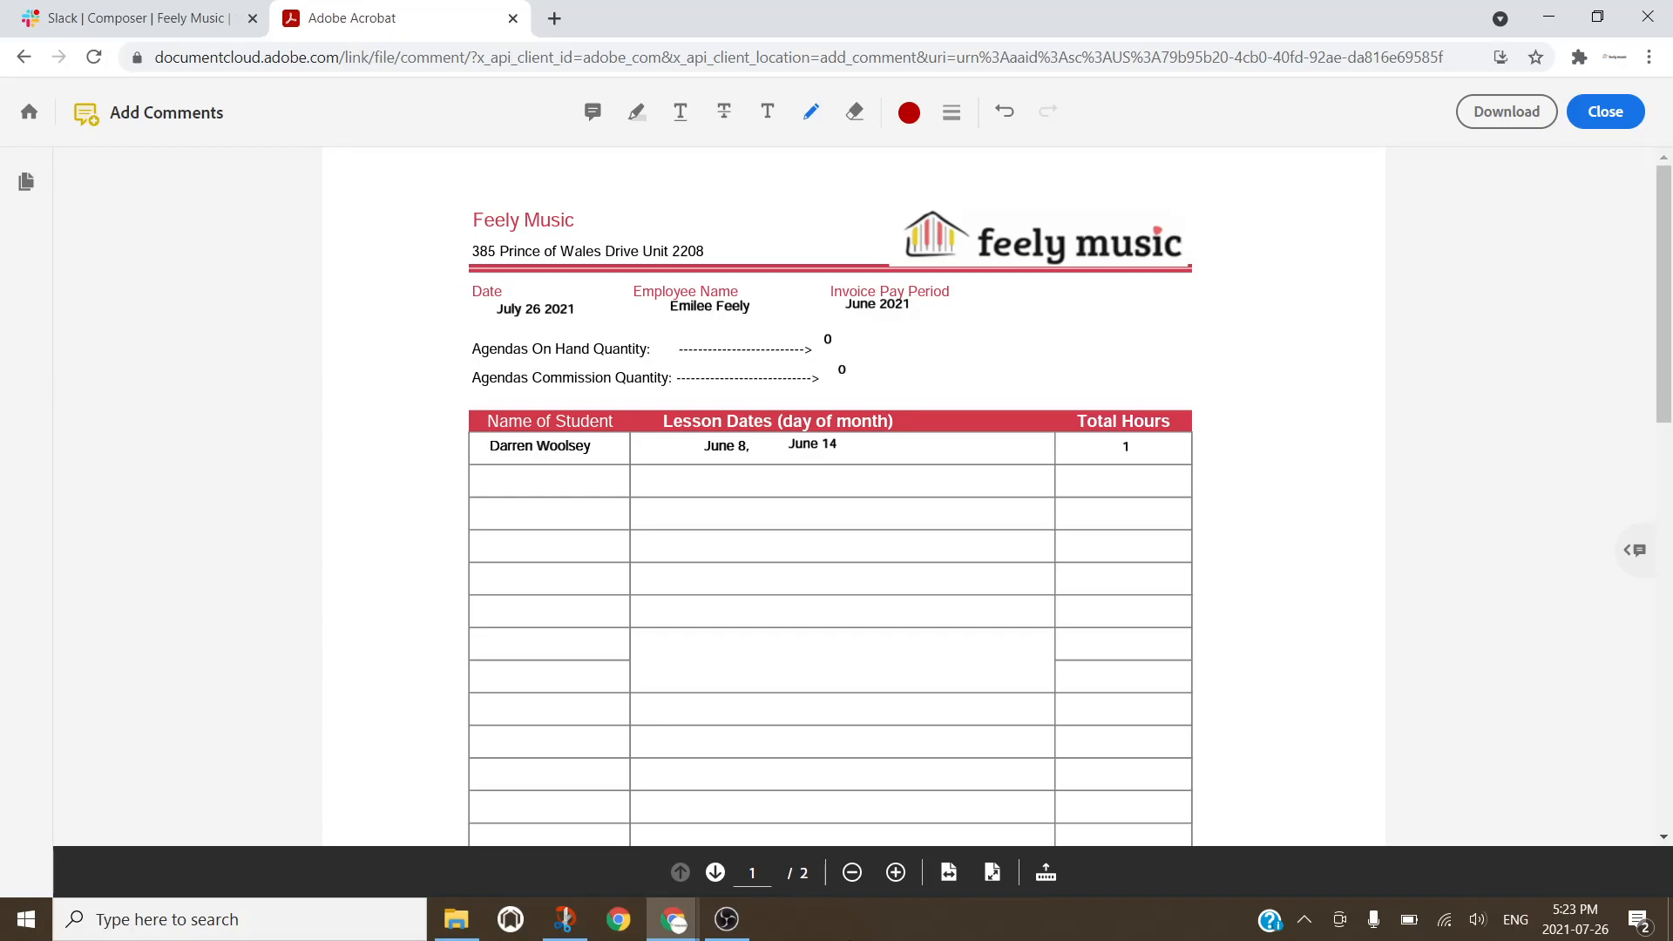
left_click_drag(1289, 596, 1281, 670)
mouse_move(1342, 585)
left_mouse_down()
mouse_move(1339, 665)
mouse_move(1367, 664)
left_mouse_up()
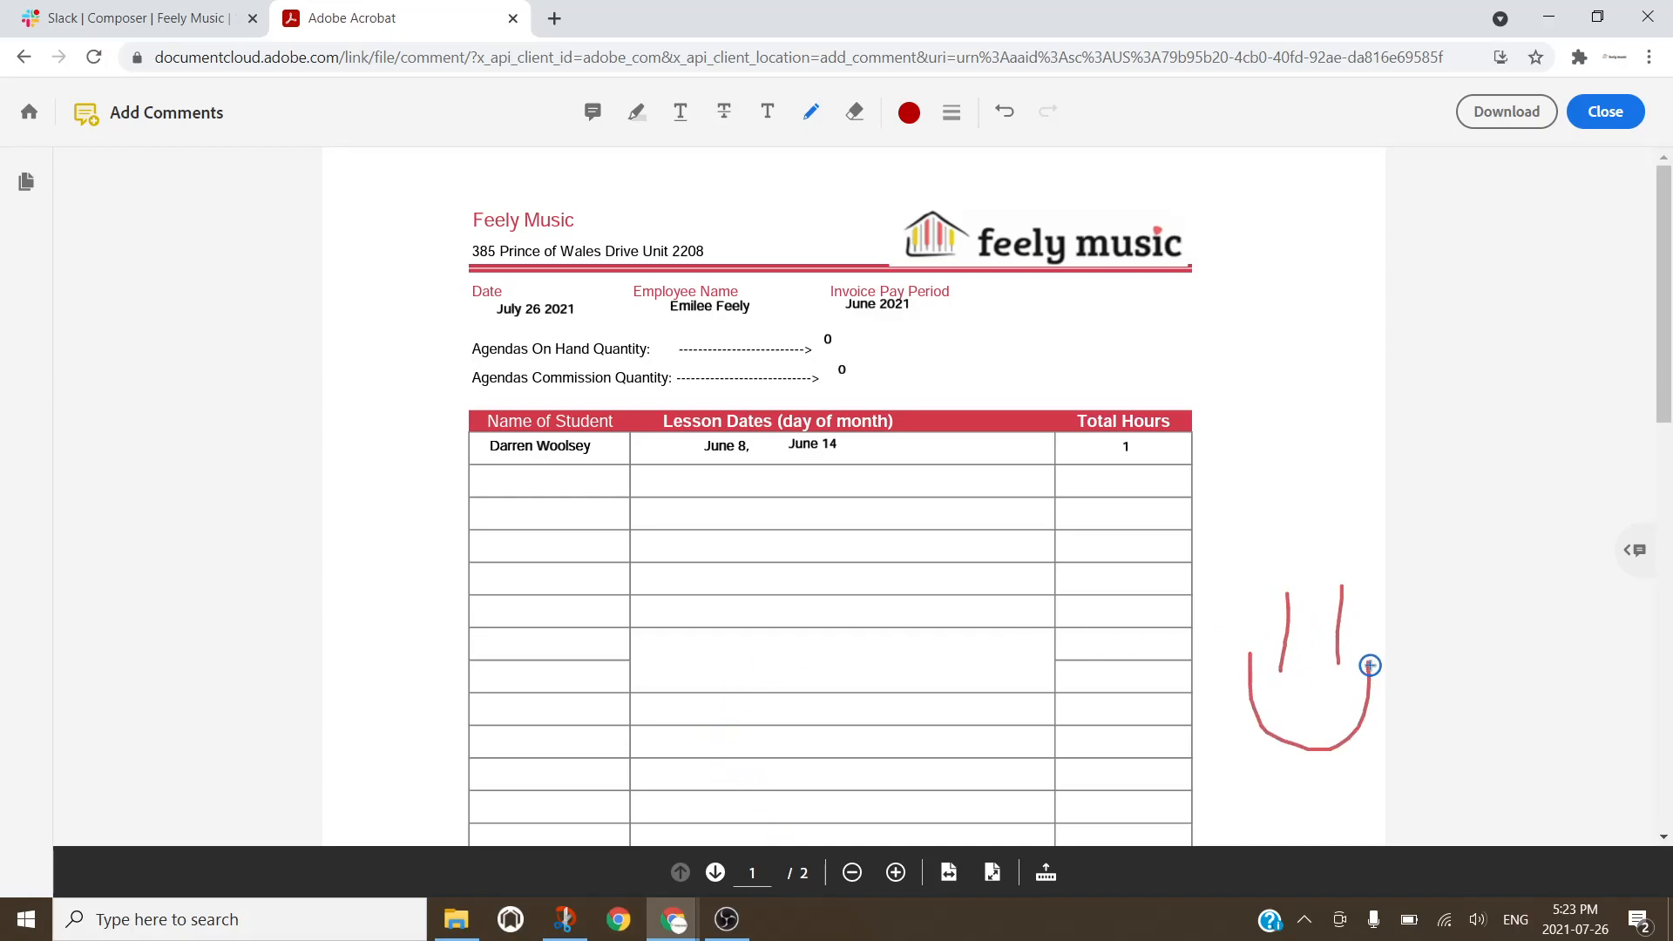
left_click(728, 923)
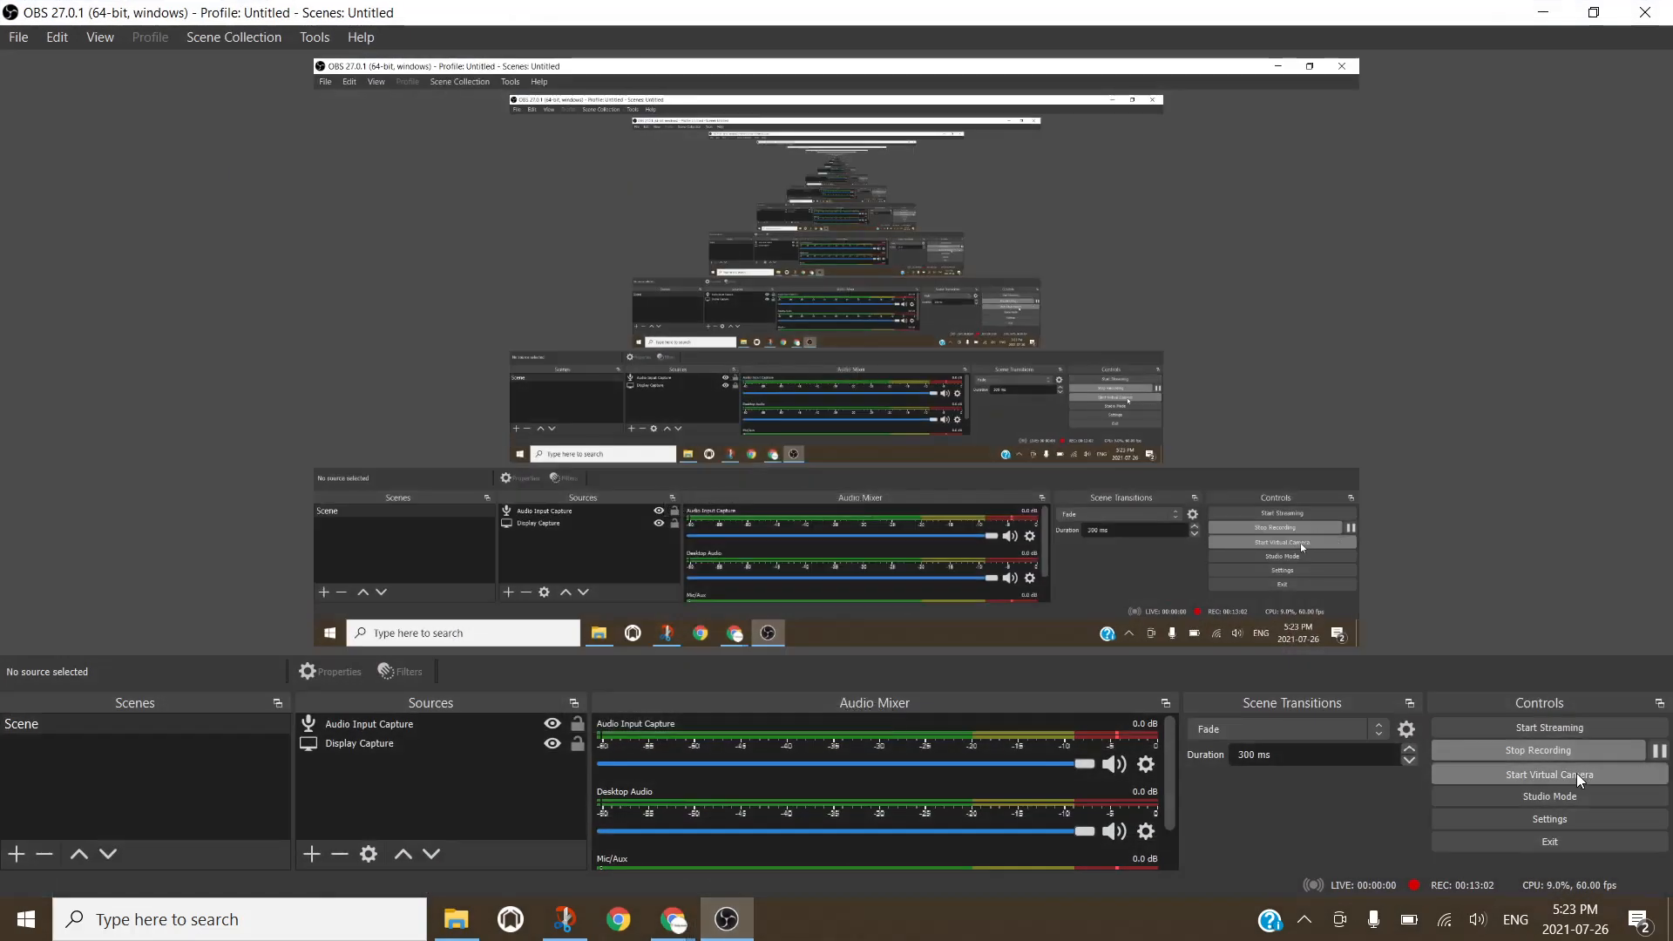